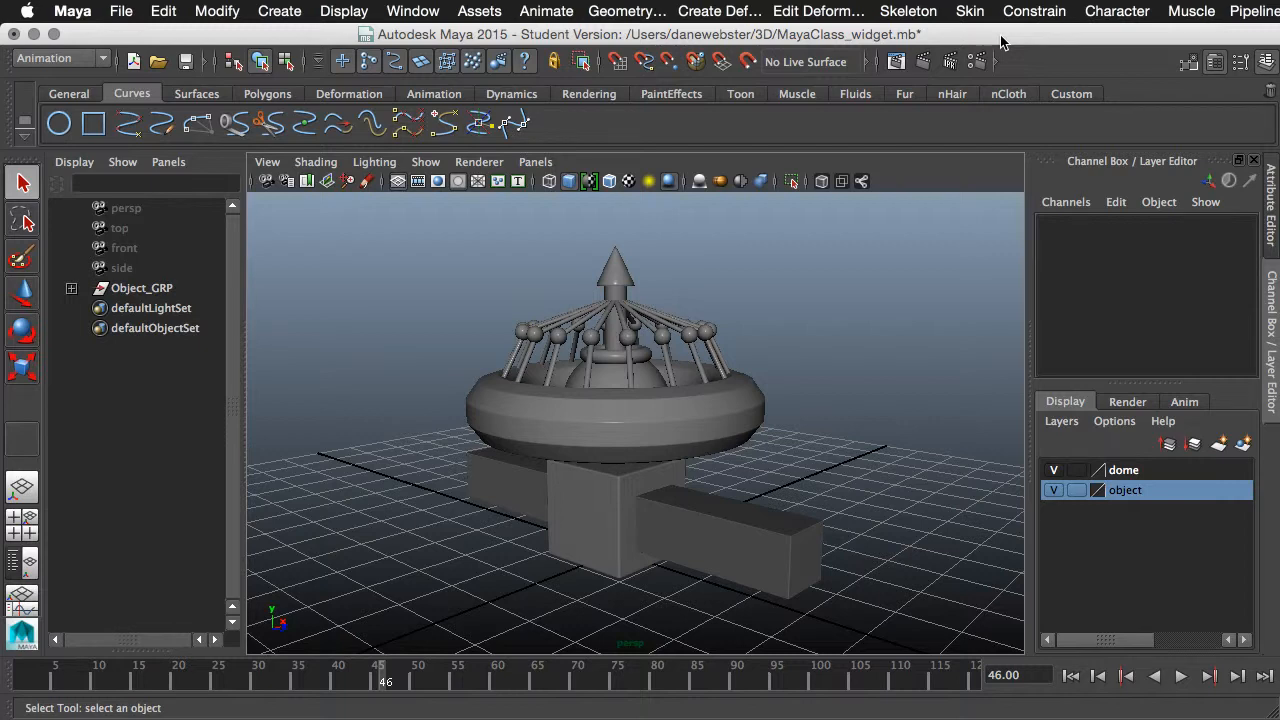
# - Create a polygon plane beneath the object at the origin and scale it uniformly to about 21.4
pyautogui.keyDown('alt'); pyautogui.moveTo(847, 425); pyautogui.dragTo(802, 442); pyautogui.keyUp('alt')
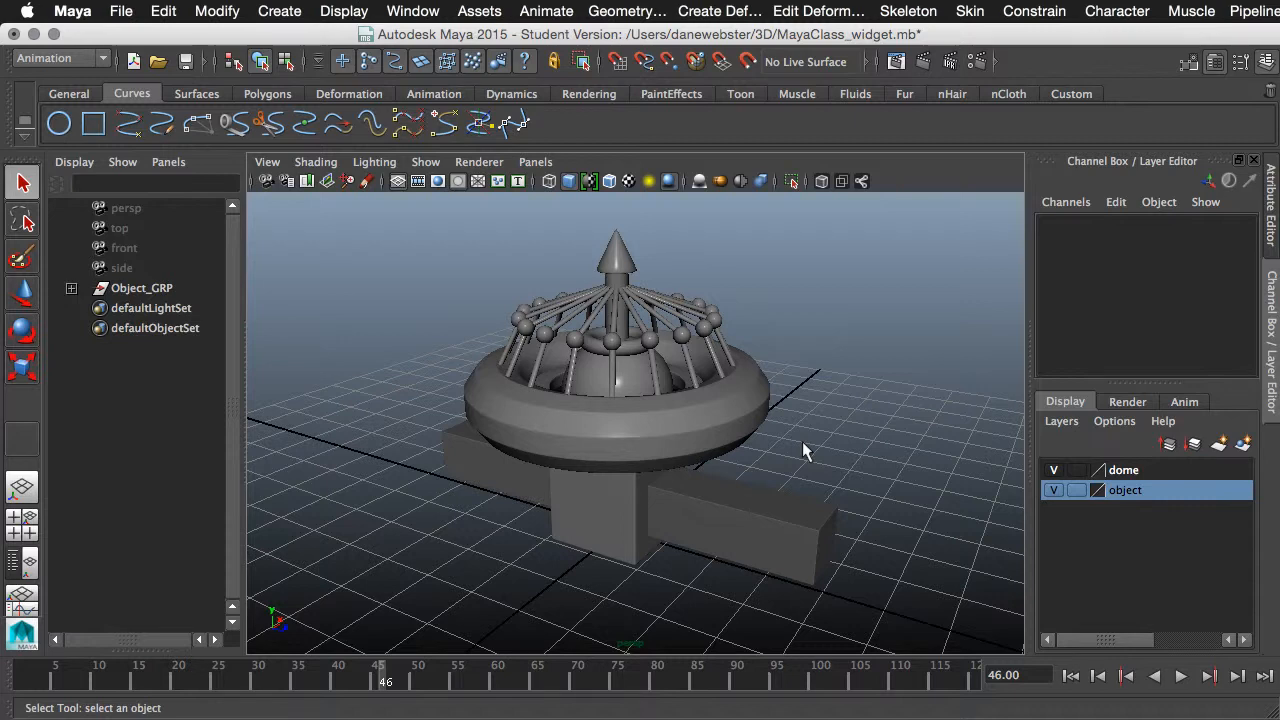
pyautogui.keyDown('alt'); pyautogui.moveTo(767, 436); pyautogui.dragTo(697, 449); pyautogui.keyUp('alt')
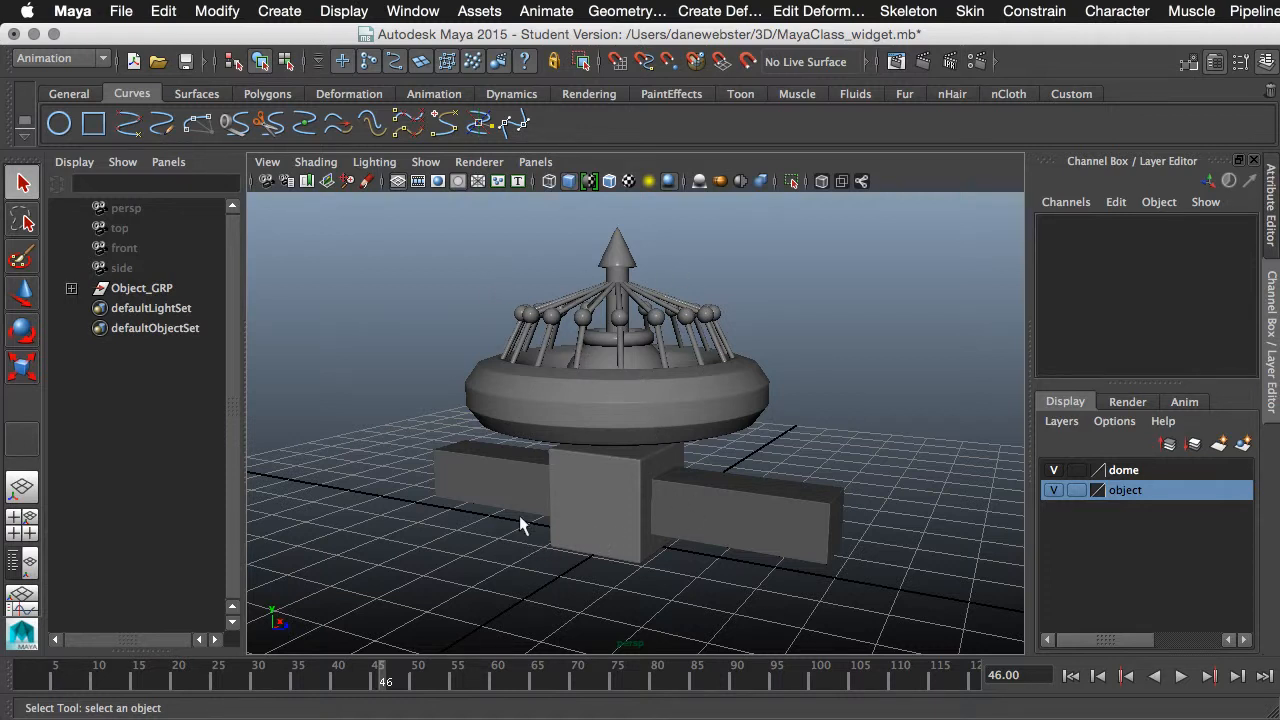
pyautogui.click(80, 93)
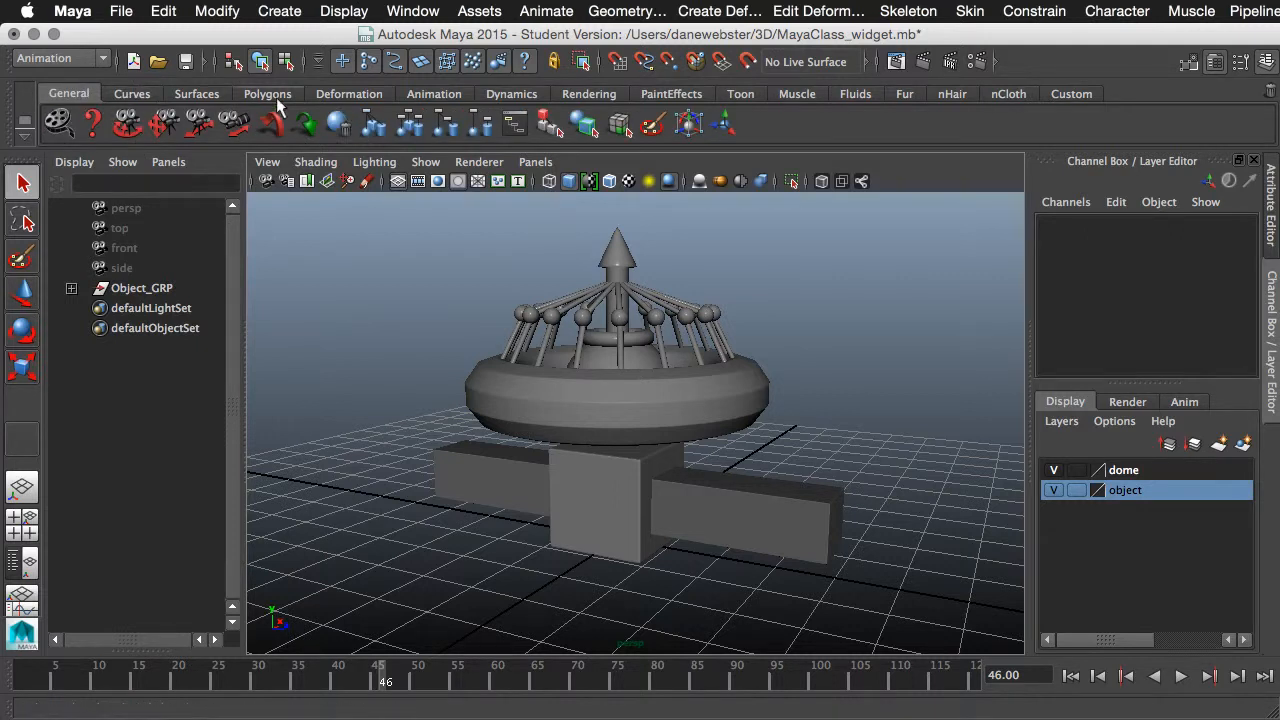
pyautogui.click(212, 91)
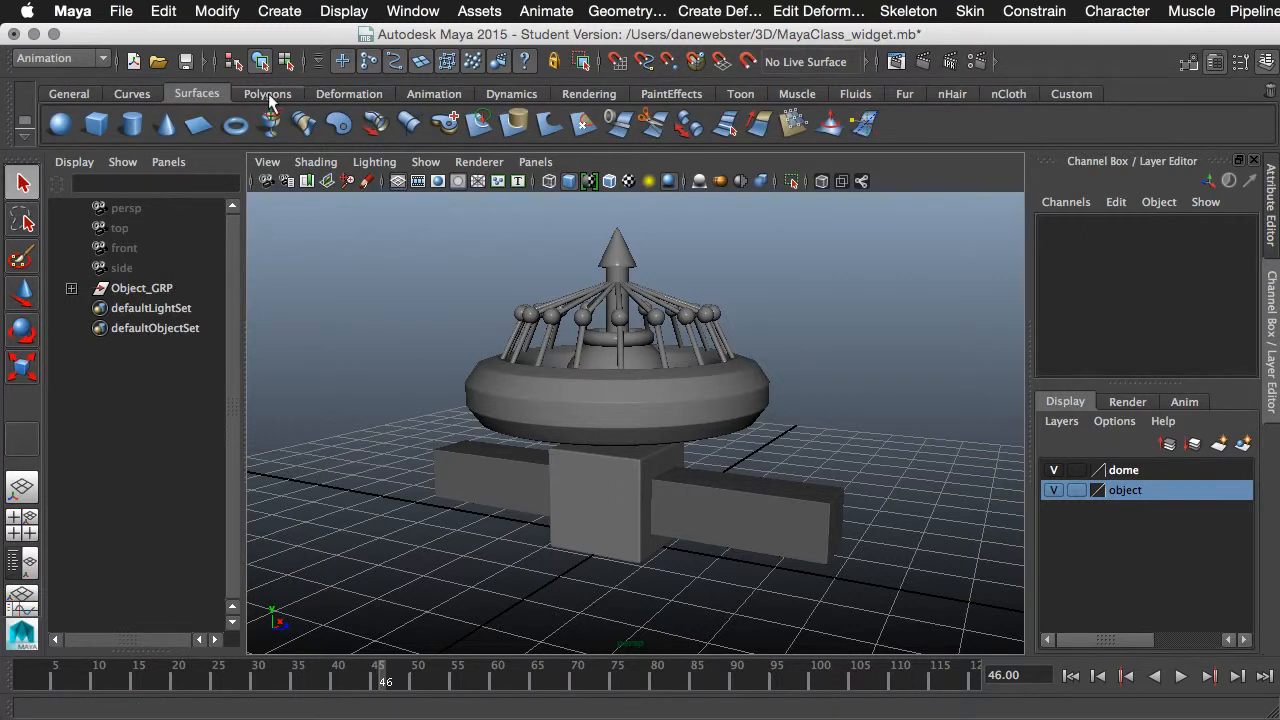
pyautogui.click(268, 93)
pyautogui.click(206, 127)
pyautogui.keyDown('alt'); pyautogui.moveTo(668, 486); pyautogui.dragTo(624, 481, button='right'); pyautogui.keyUp('alt')
pyautogui.press('r')
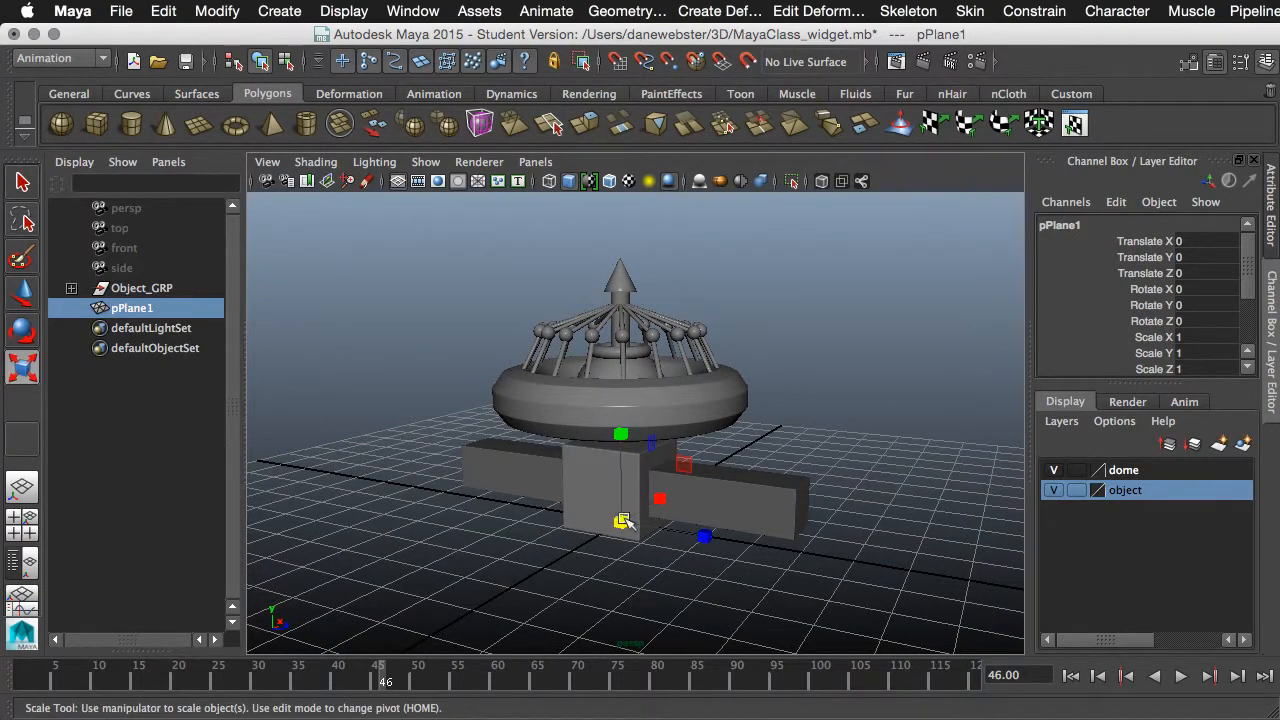
pyautogui.moveTo(622, 521); pyautogui.dragTo(880, 520)
pyautogui.moveTo(622, 522); pyautogui.dragTo(935, 497)
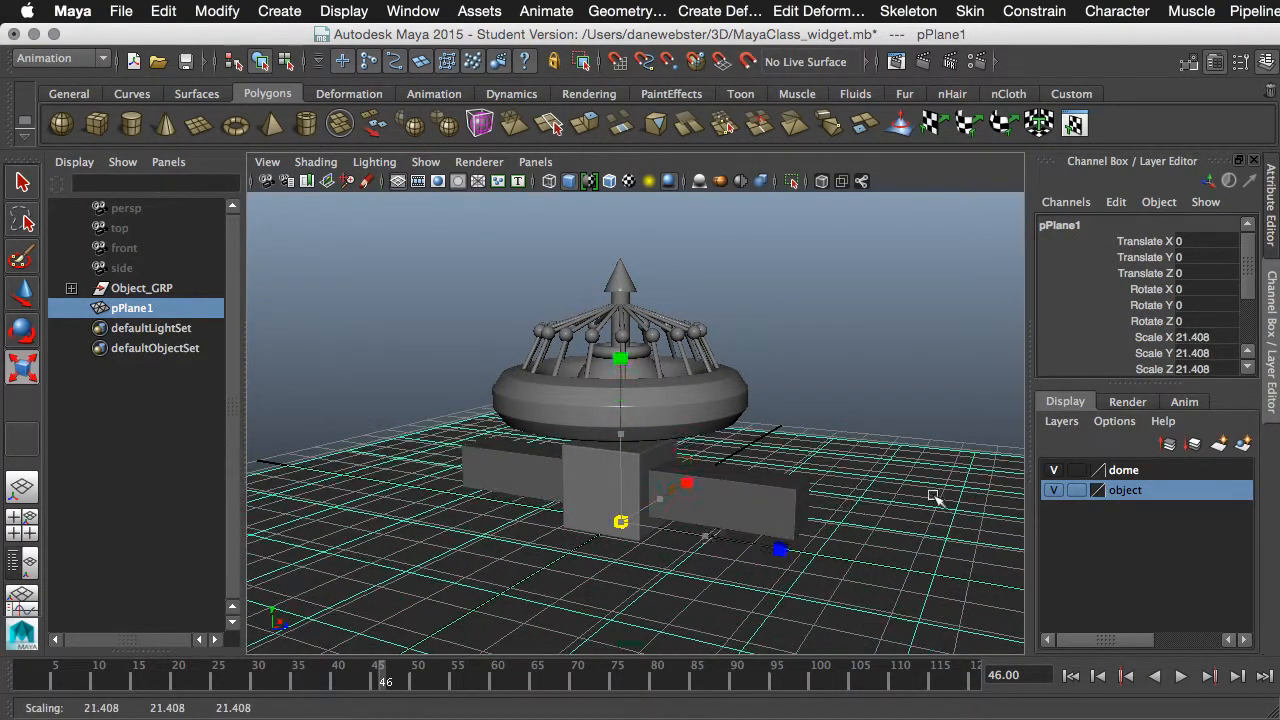
# - Delete the flat ground plane from the scene
pyautogui.keyDown('alt'); pyautogui.moveTo(760, 478); pyautogui.dragTo(432, 436); pyautogui.keyUp('alt')
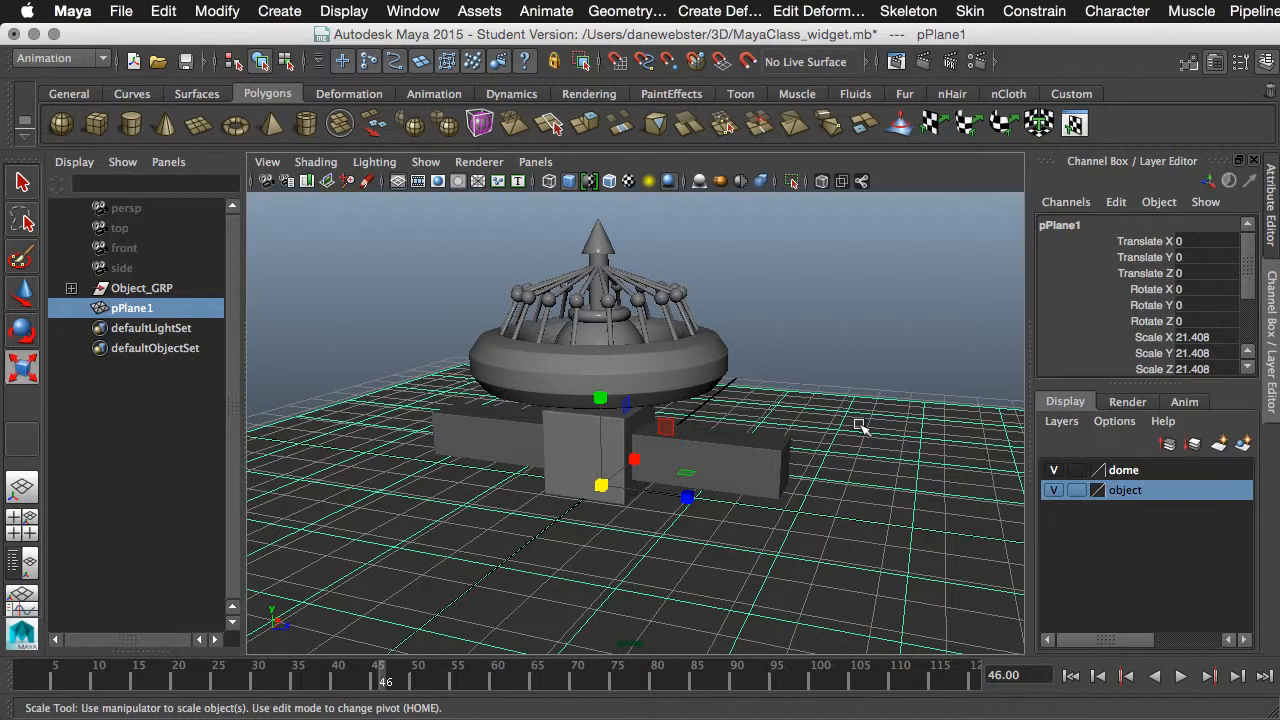
pyautogui.click(872, 355)
pyautogui.click(872, 513)
pyautogui.press('Delete')
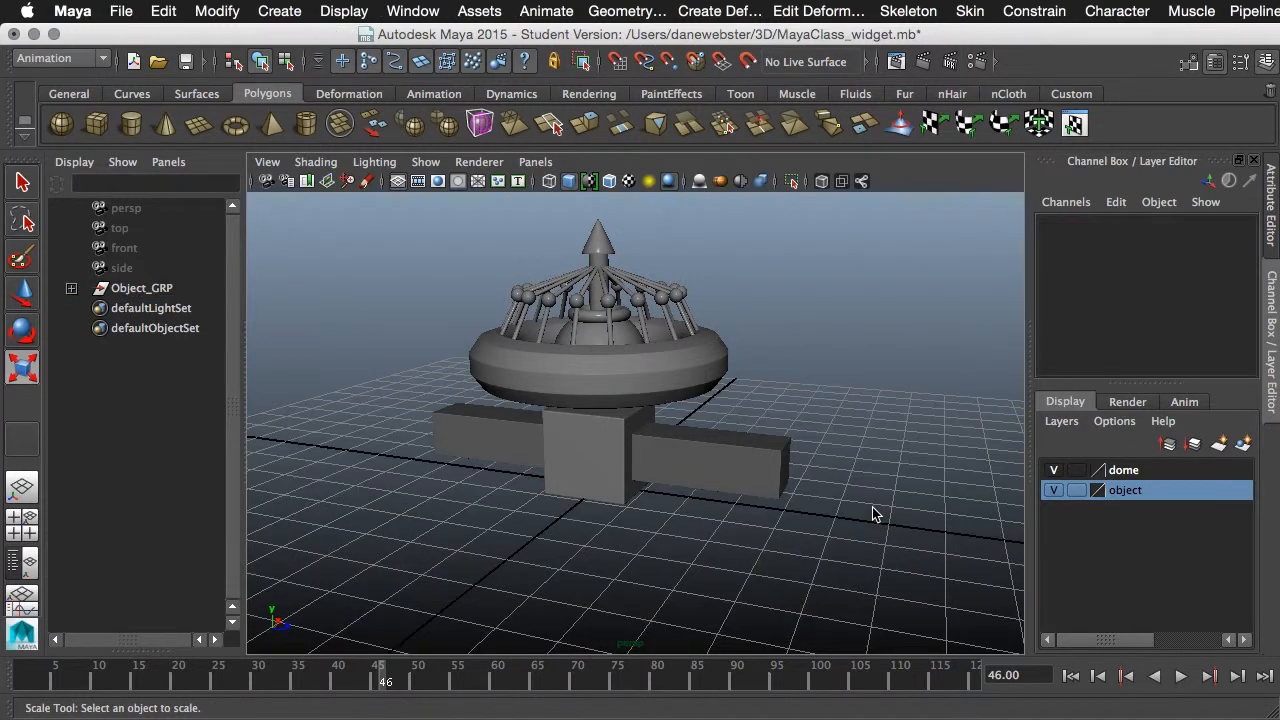
# - Create a polygon cylinder at the origin and scale it uniformly to about 7.33 so that it encloses the object
pyautogui.click(132, 123)
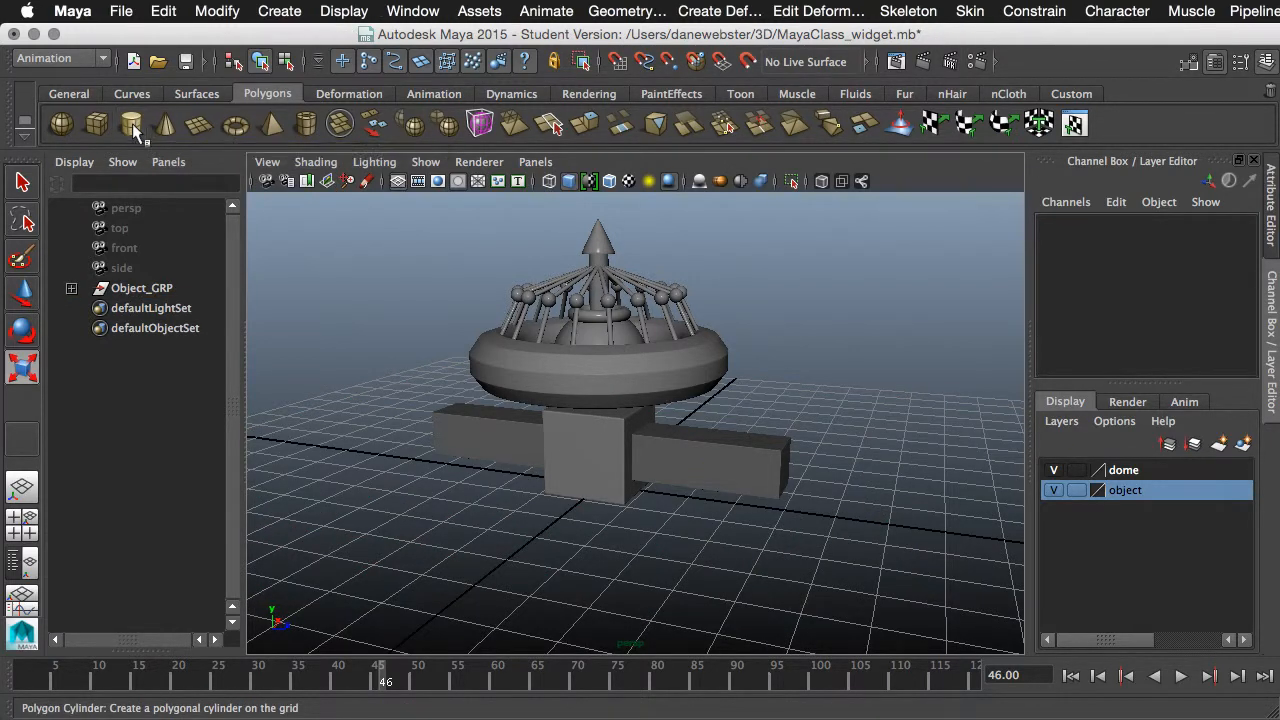
pyautogui.click(662, 465)
pyautogui.moveTo(607, 477); pyautogui.dragTo(720, 428)
pyautogui.keyDown('alt'); pyautogui.moveTo(720, 428); pyautogui.dragTo(655, 475, button='right'); pyautogui.keyUp('alt')
pyautogui.keyDown('alt'); pyautogui.moveTo(655, 475); pyautogui.dragTo(635, 481); pyautogui.keyUp('alt')
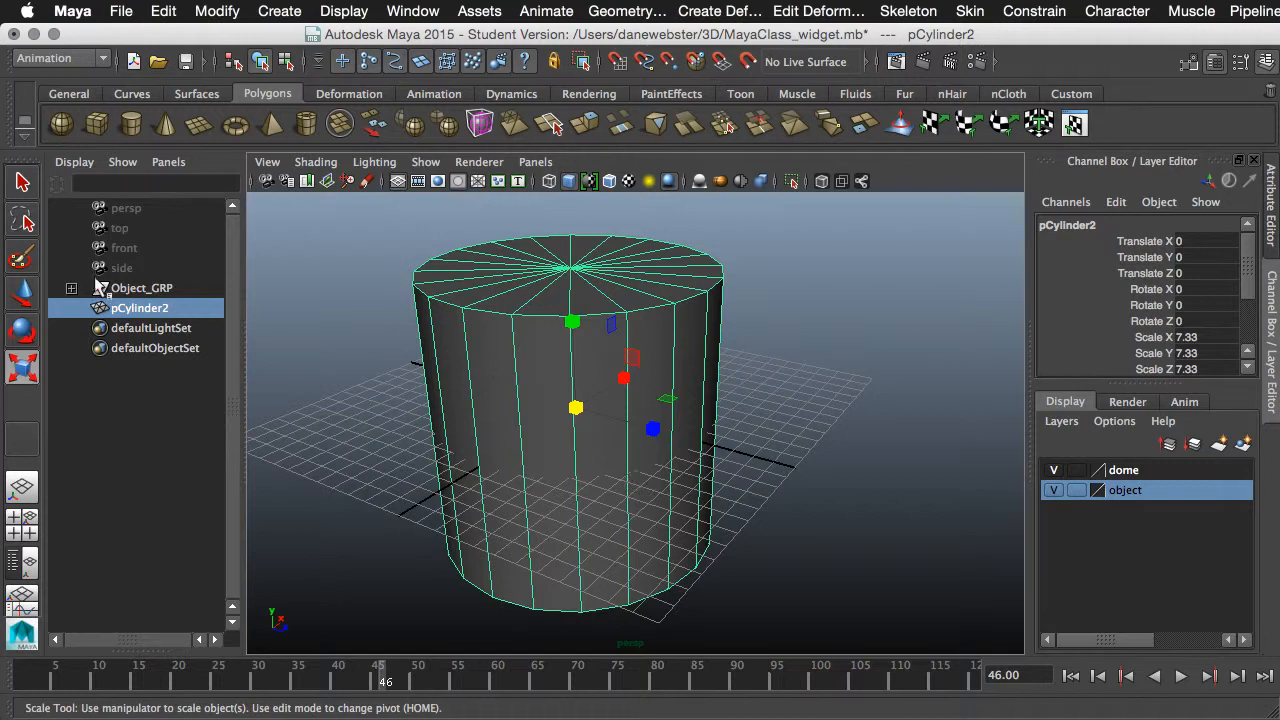
# - Paint-select the faces of the cylinder's top cap and delete them to open the cylinder
pyautogui.click(23, 259)
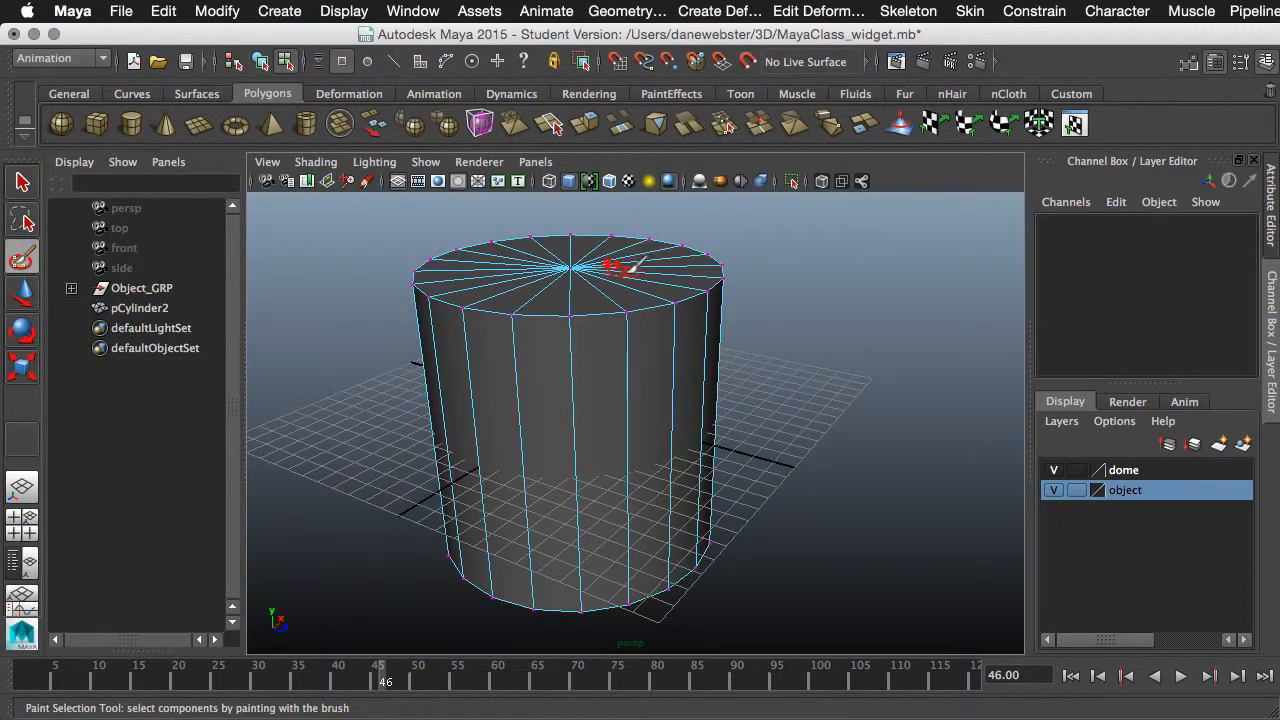
pyautogui.moveTo(620, 266); pyautogui.dragTo(636, 267)
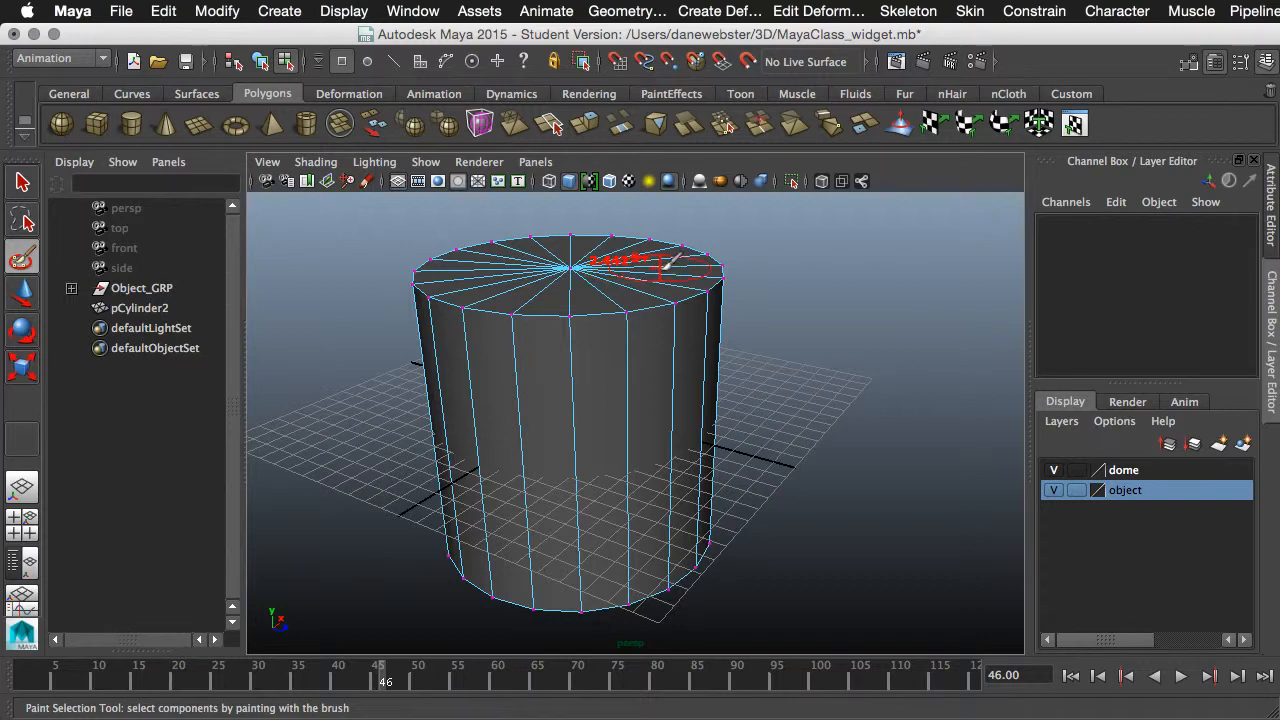
pyautogui.moveTo(668, 262); pyautogui.dragTo(652, 290, button='right')
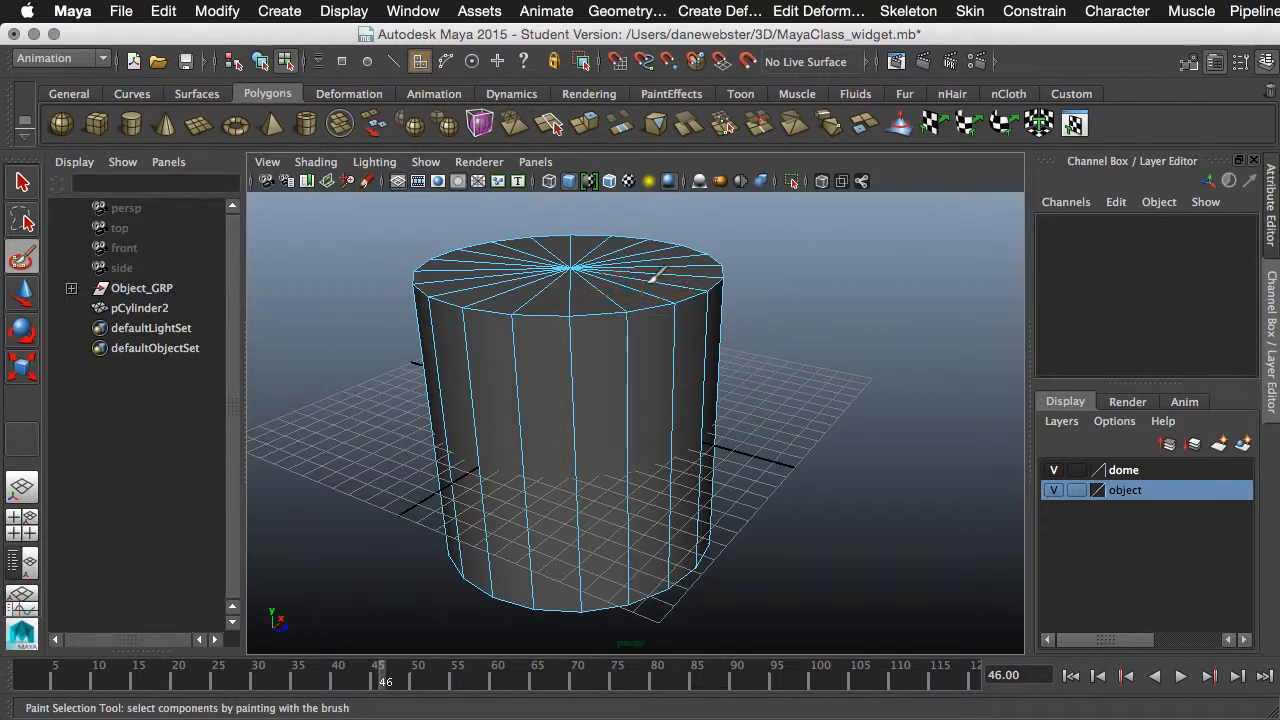
pyautogui.moveTo(652, 278)
pyautogui.mouseDown()
pyautogui.moveTo(620, 256)
pyautogui.moveTo(560, 250)
pyautogui.moveTo(490, 262)
pyautogui.moveTo(600, 290)
pyautogui.mouseUp()
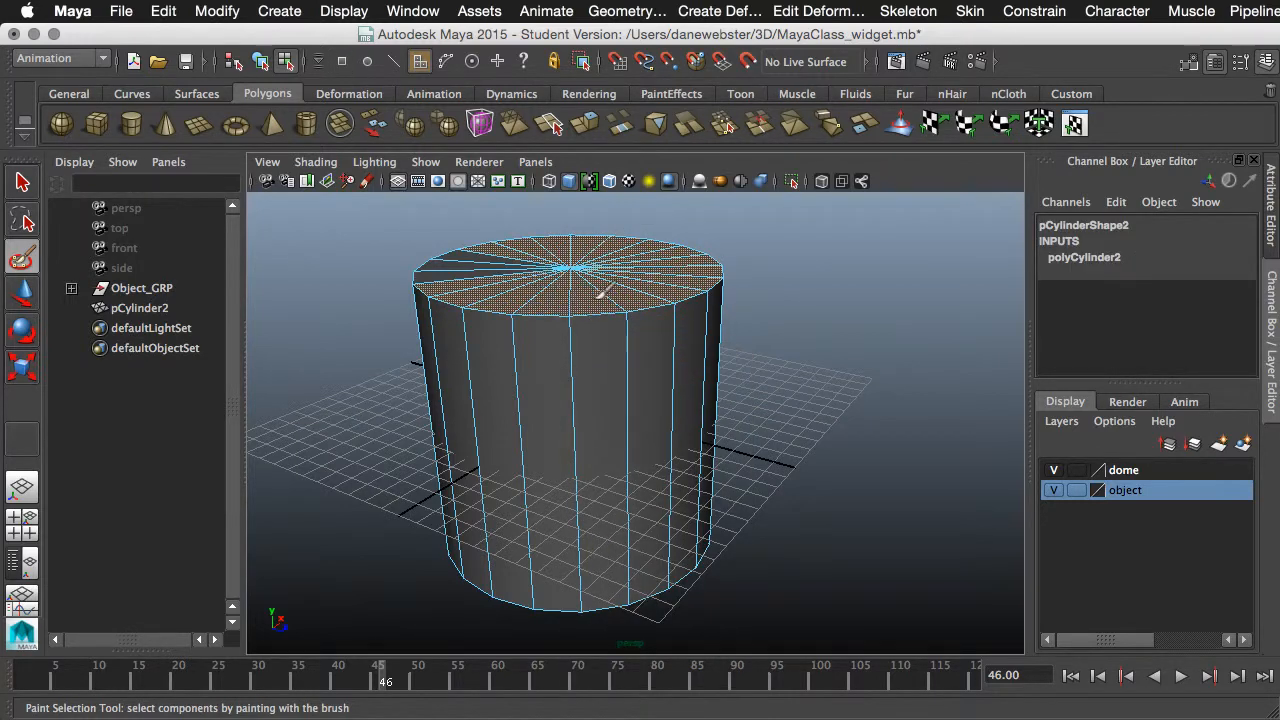
pyautogui.press('Delete')
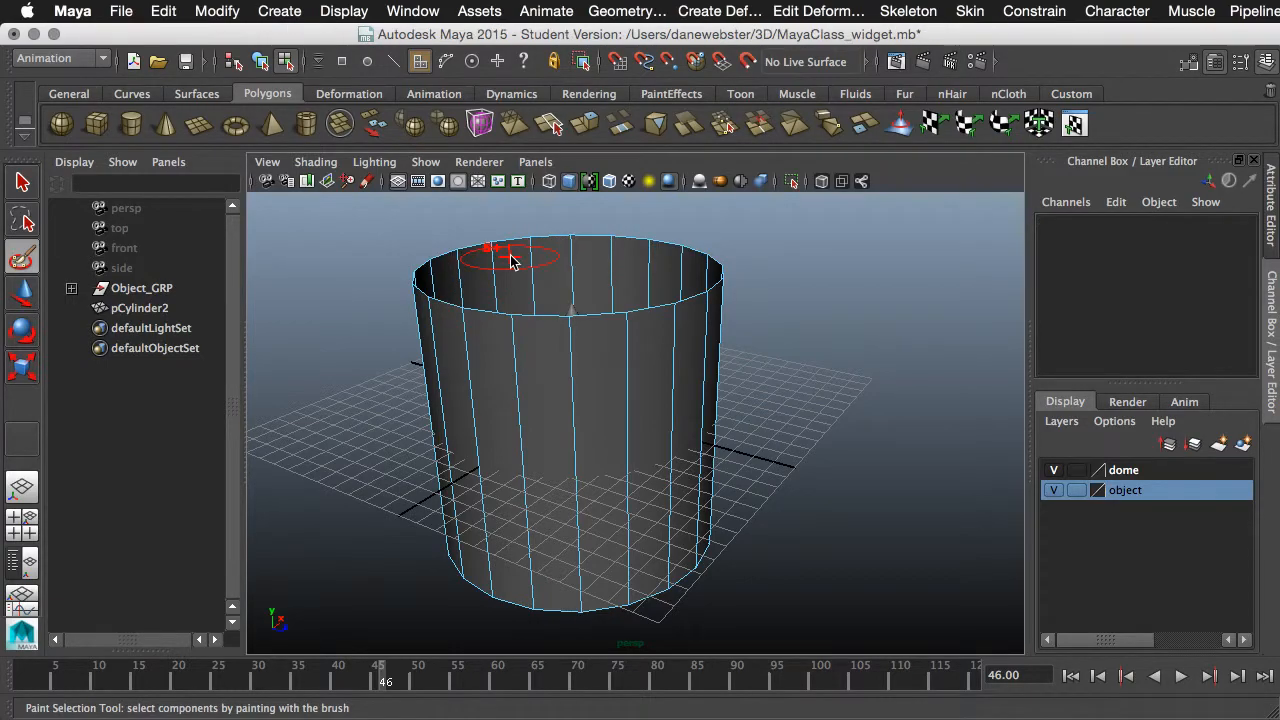
# - Show the scene in wireframe and select the open cylinder as a whole object with the Move tool
pyautogui.keyDown('alt'); pyautogui.moveTo(660, 325); pyautogui.dragTo(560, 320); pyautogui.keyUp('alt')
pyautogui.press('4')
pyautogui.moveTo(610, 365)
pyautogui.keyDown('alt'); pyautogui.mouseDown()
pyautogui.moveTo(643, 371)
pyautogui.moveTo(645, 403)
pyautogui.moveTo(606, 434)
pyautogui.moveTo(560, 527)
pyautogui.mouseUp(); pyautogui.keyUp('alt')
pyautogui.keyDown('alt'); pyautogui.moveTo(582, 486); pyautogui.dragTo(580, 449, button='middle'); pyautogui.keyUp('alt')
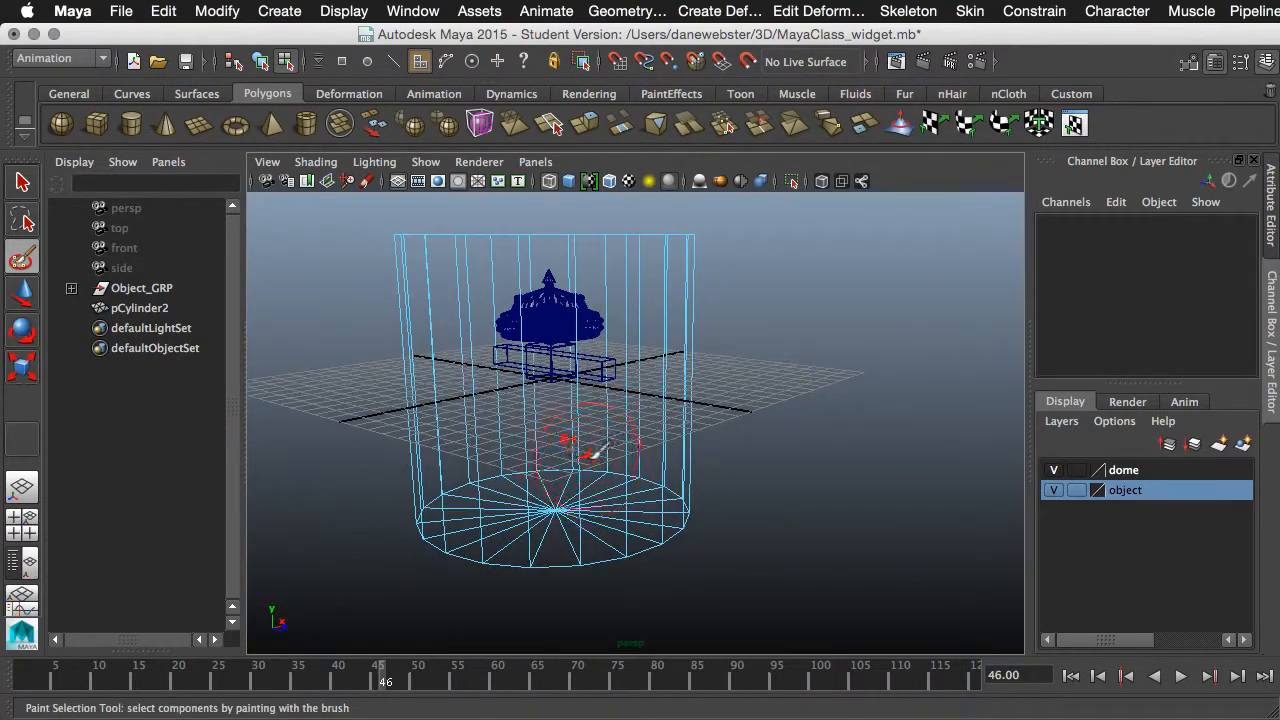
pyautogui.press('w')
pyautogui.moveTo(643, 410); pyautogui.dragTo(674, 389, button='right')
pyautogui.keyDown('alt'); pyautogui.moveTo(685, 421); pyautogui.dragTo(553, 383); pyautogui.keyUp('alt')
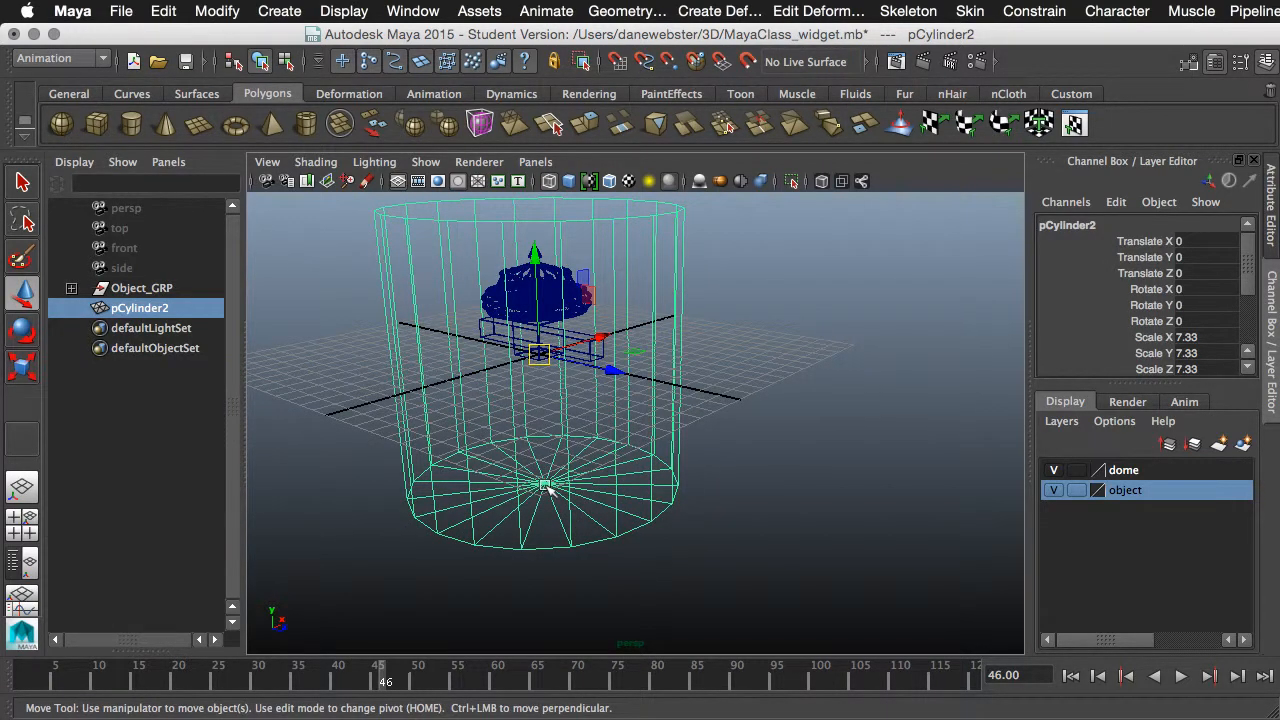
# - Lower the cylinder's pivot freehand along the vertical axis toward its base
pyautogui.press('Home')
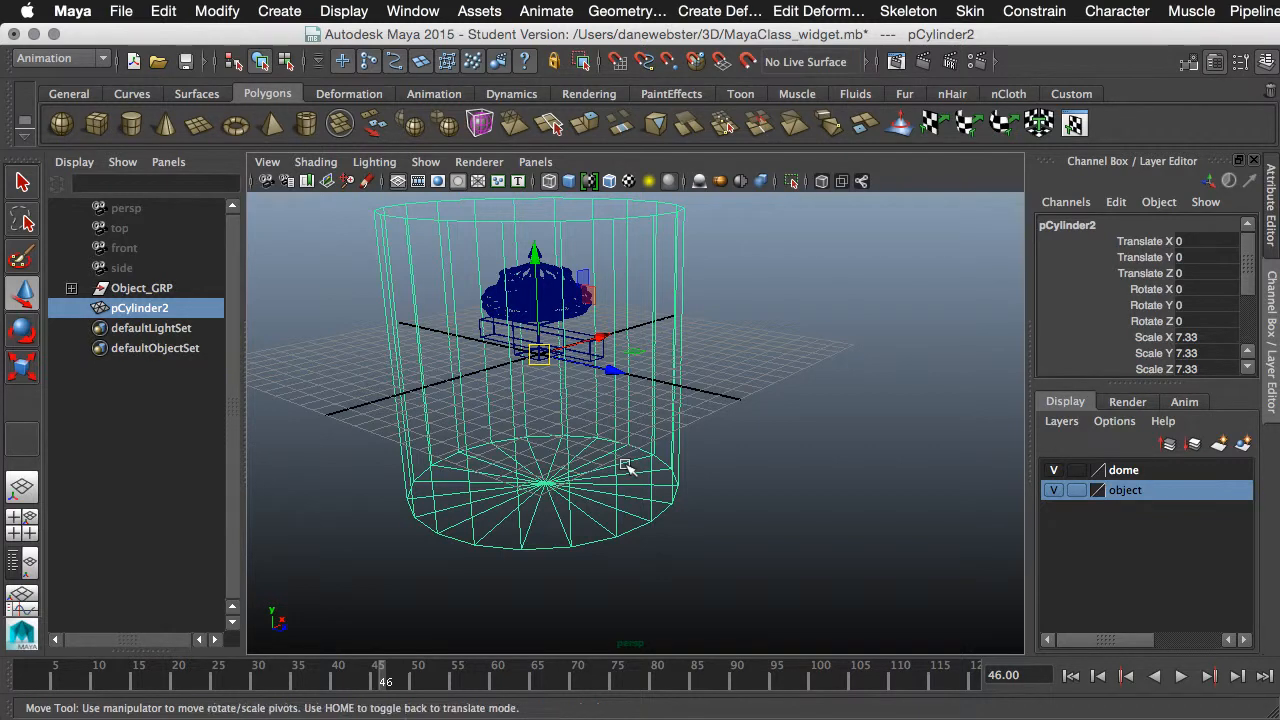
pyautogui.press('Home')
pyautogui.press('Home')
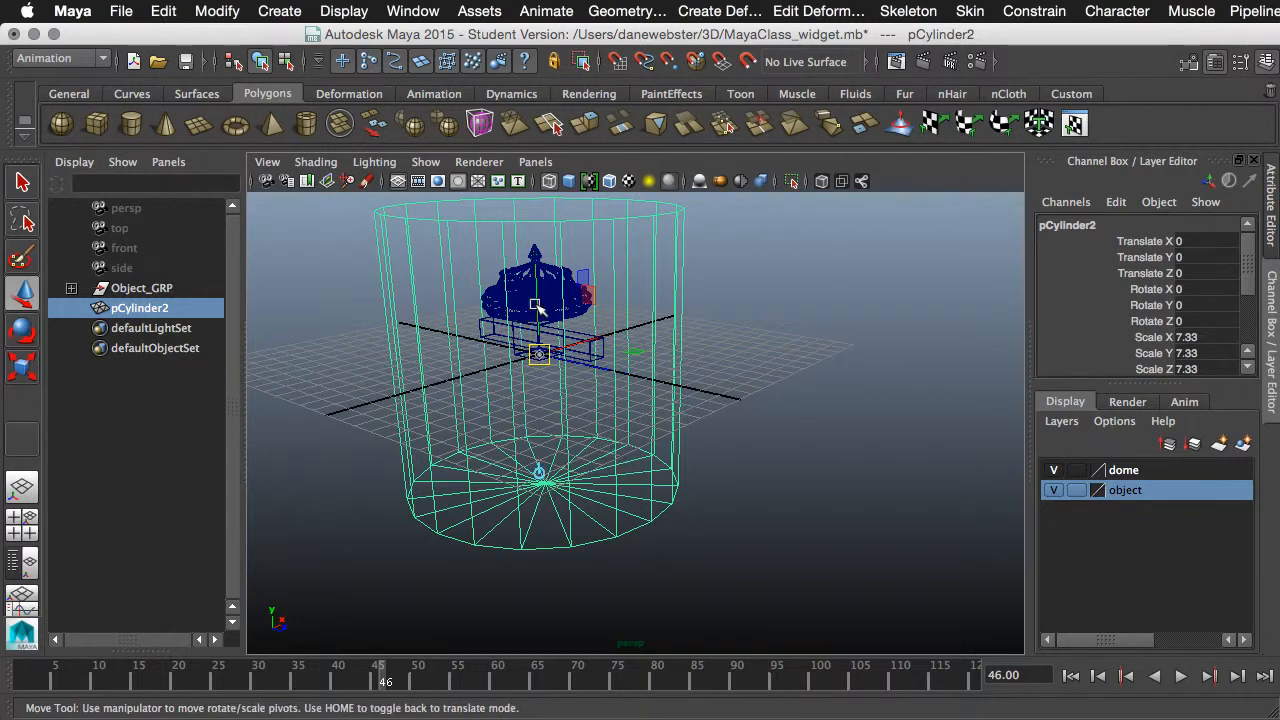
pyautogui.moveTo(538, 308); pyautogui.dragTo(541, 420)
pyautogui.press('Home')
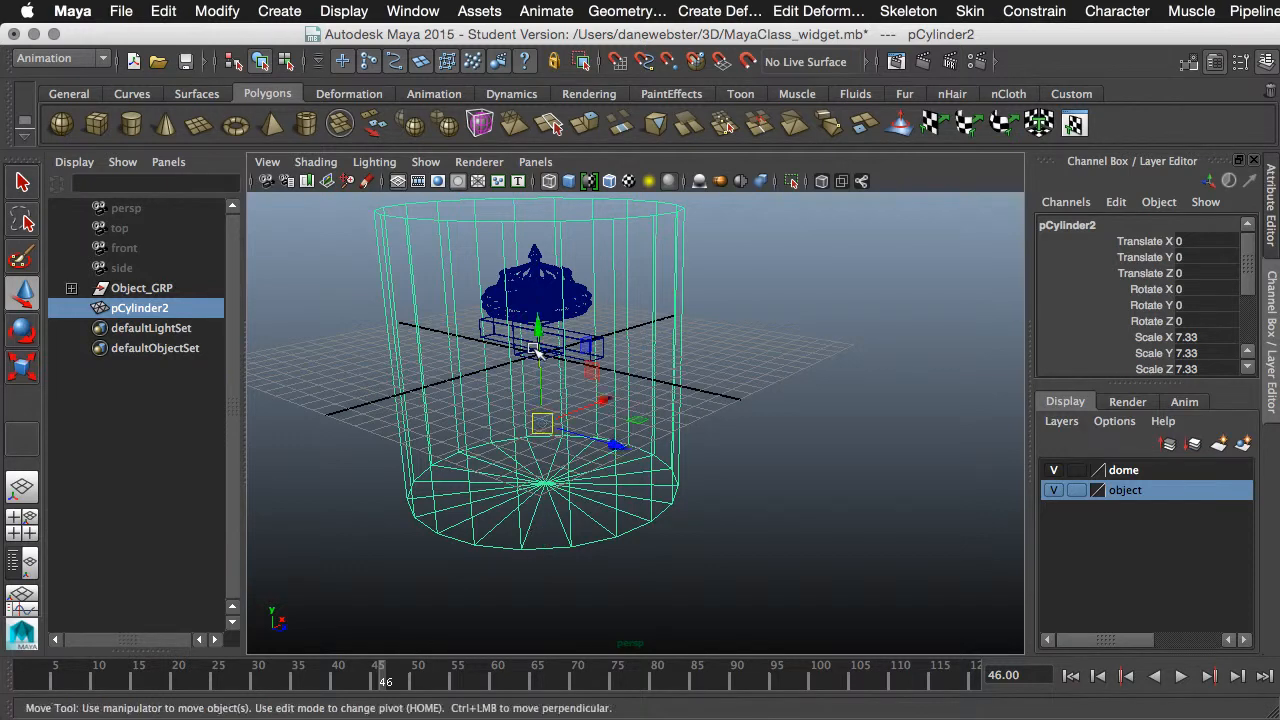
pyautogui.press('Home')
pyautogui.moveTo(540, 362)
pyautogui.mouseDown()
pyautogui.moveTo(541, 381)
pyautogui.moveTo(540, 359)
pyautogui.mouseUp()
pyautogui.press('Home')
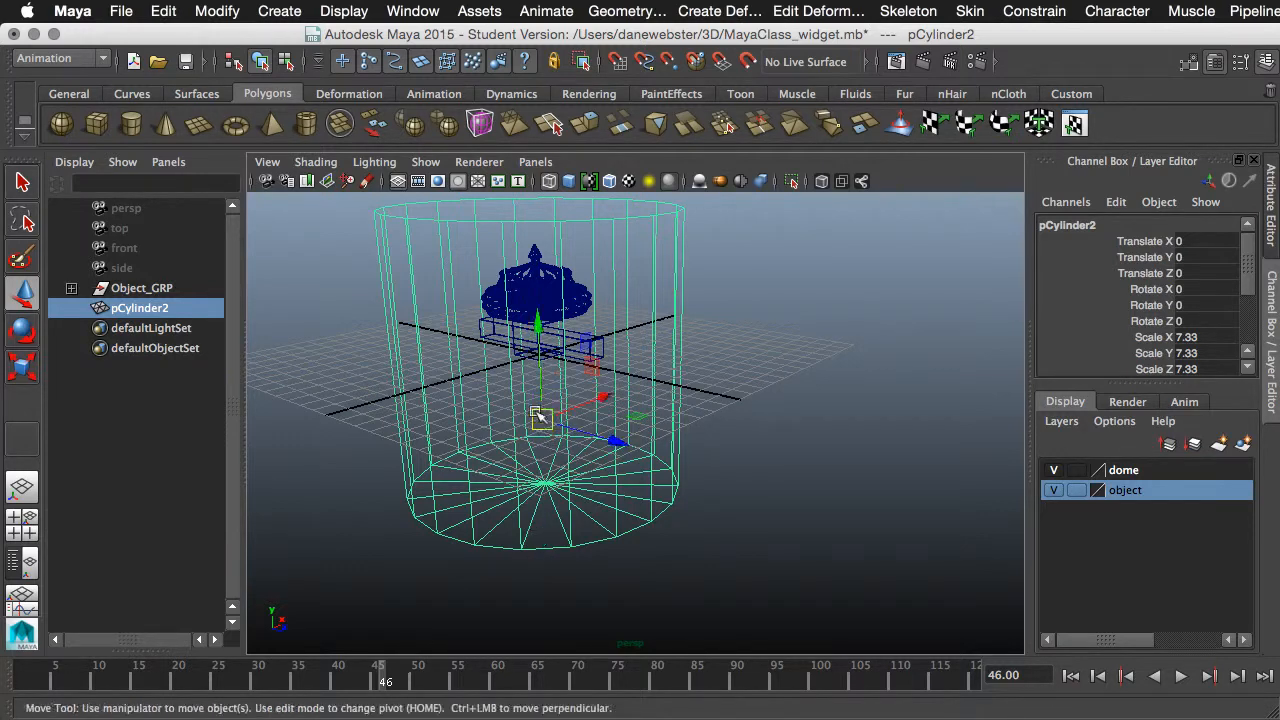
# - Snap the cylinder's pivot to the centre vertex of its bottom cap using point snapping
pyautogui.press('Home')
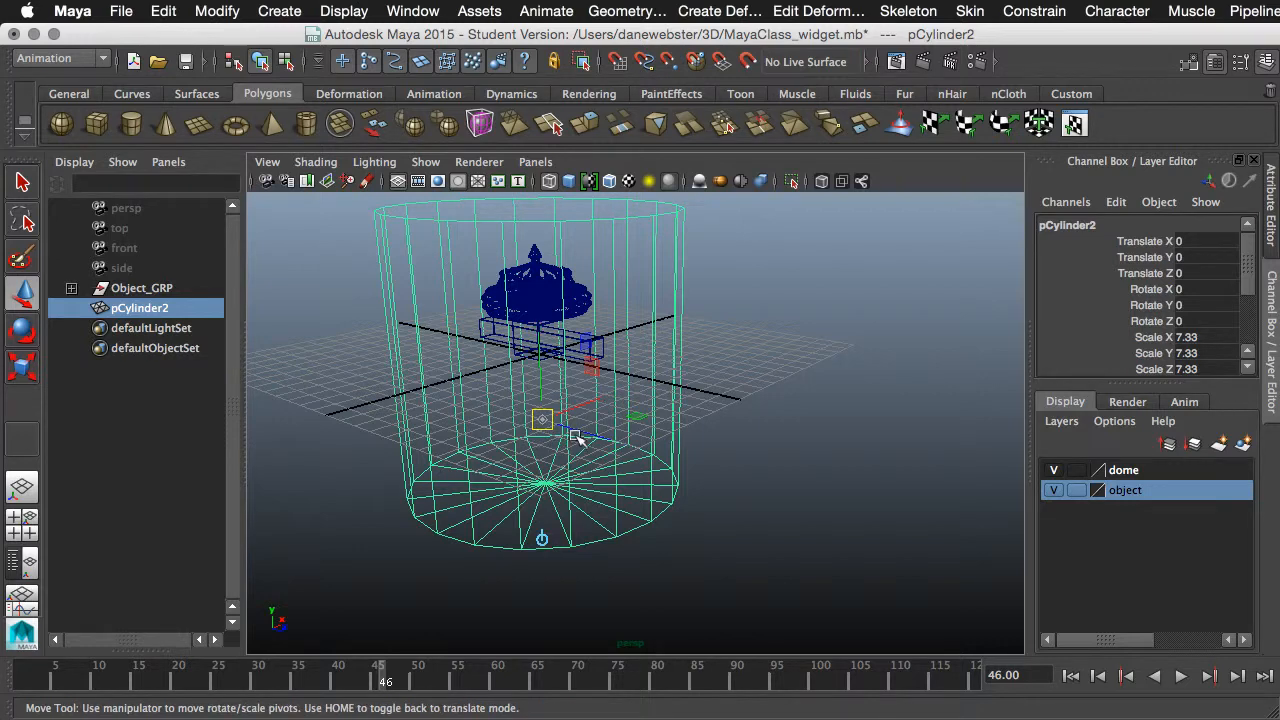
pyautogui.press('Home')
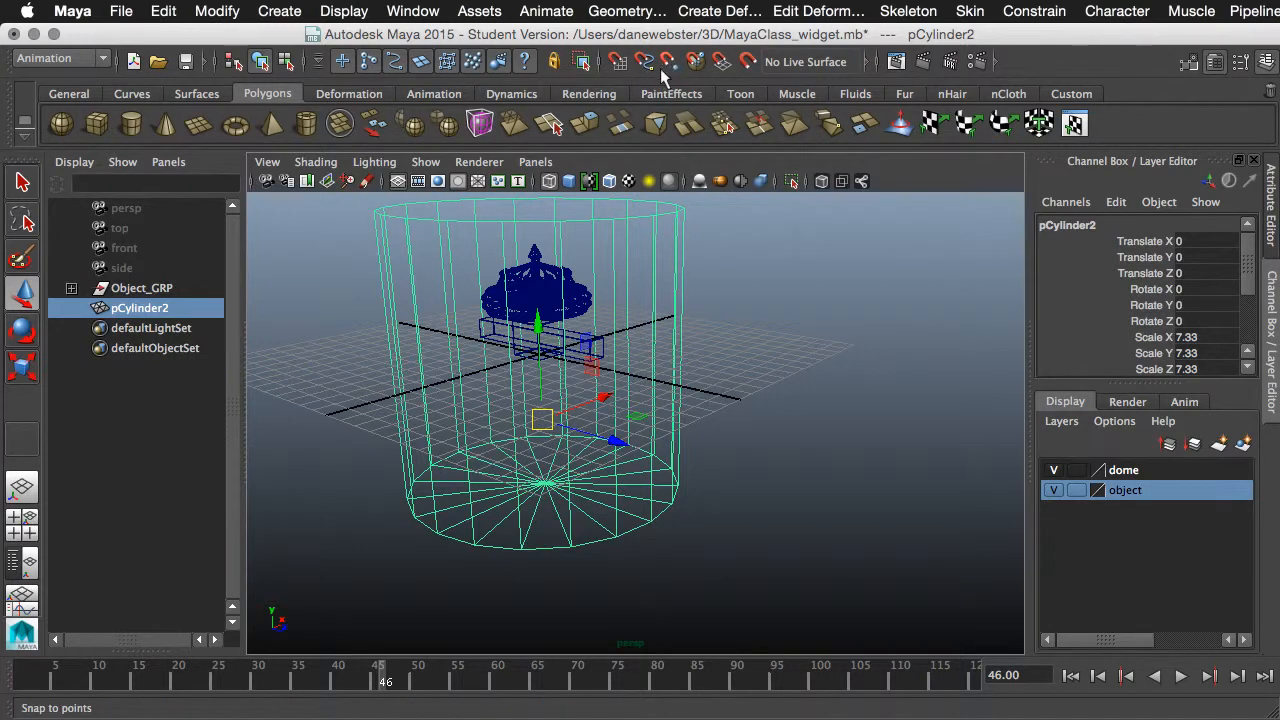
pyautogui.press('Home')
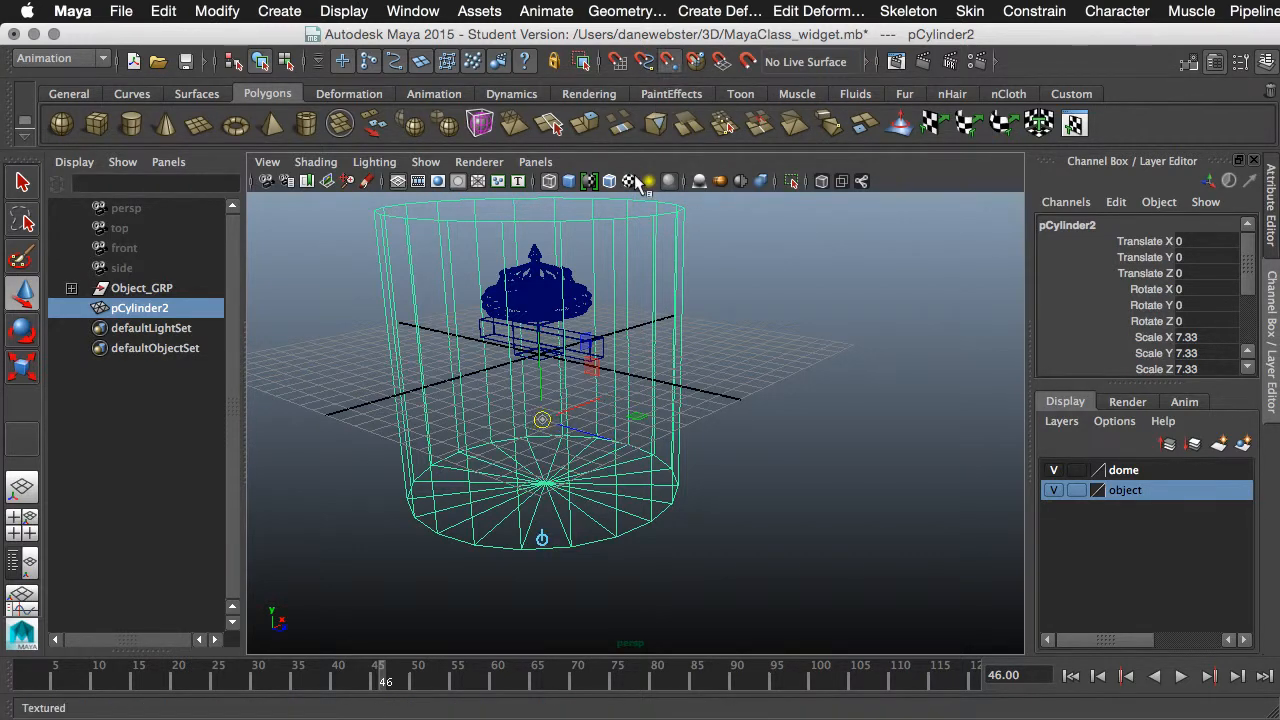
pyautogui.moveTo(540, 368); pyautogui.dragTo(540, 386)
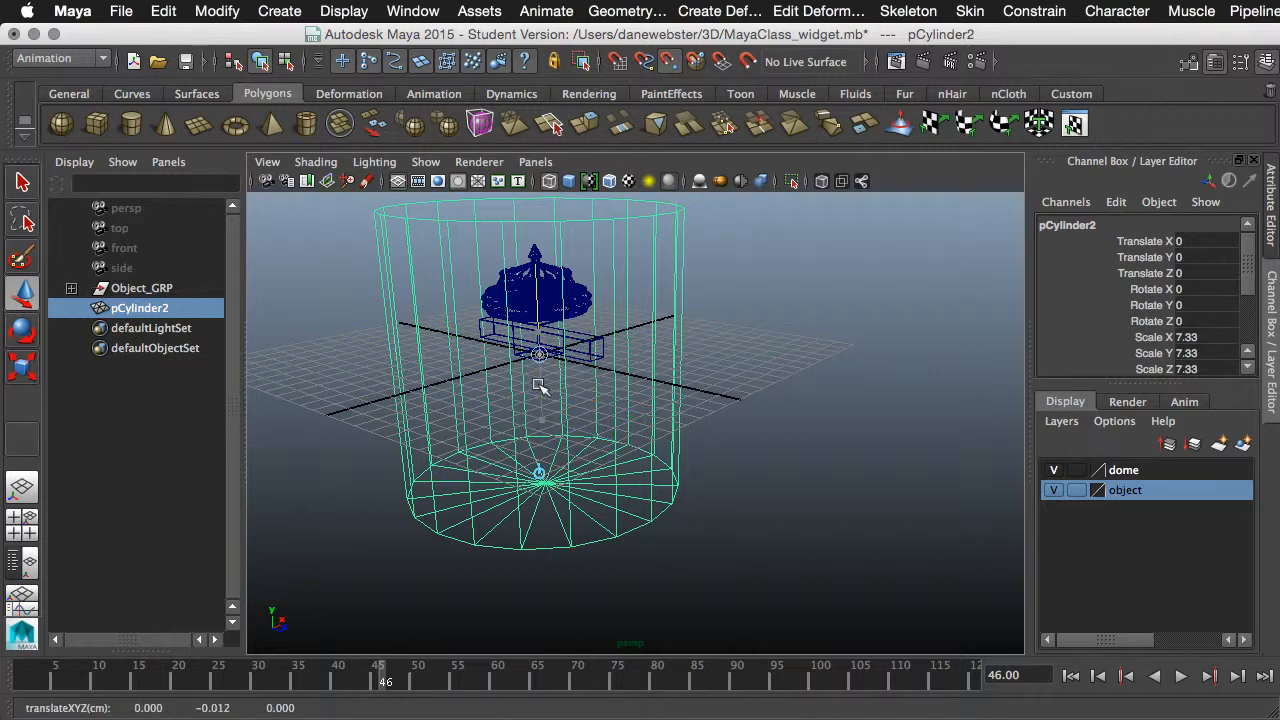
pyautogui.press('Home')
pyautogui.moveTo(533, 300); pyautogui.dragTo(511, 503)
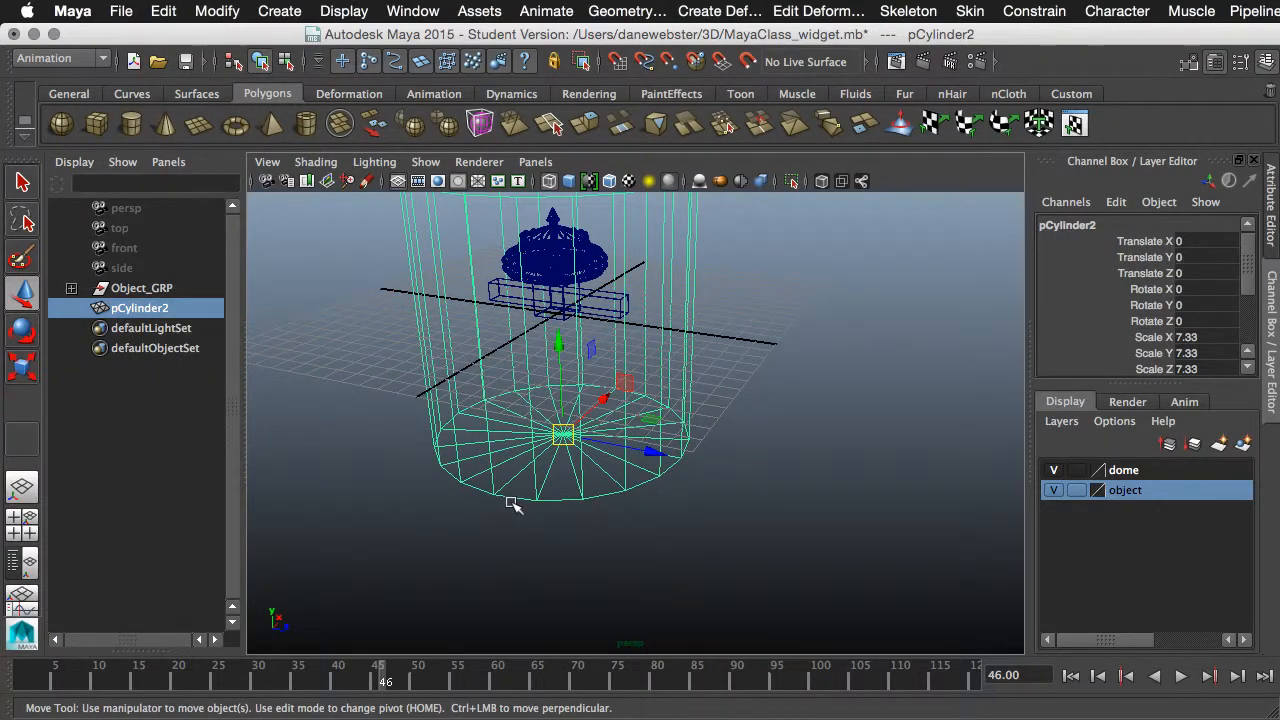
# - Raise the cylinder in the side view to about 7.35 in Translate Y so its base rests on the grid
pyautogui.click(650, 457)
pyautogui.keyDown('alt'); pyautogui.moveTo(654, 474); pyautogui.dragTo(549, 471, button='right'); pyautogui.keyUp('alt')
pyautogui.keyDown('alt'); pyautogui.moveTo(549, 471); pyautogui.dragTo(492, 498, button='middle'); pyautogui.keyUp('alt')
pyautogui.keyDown('alt'); pyautogui.moveTo(492, 498); pyautogui.dragTo(450, 427); pyautogui.keyUp('alt')
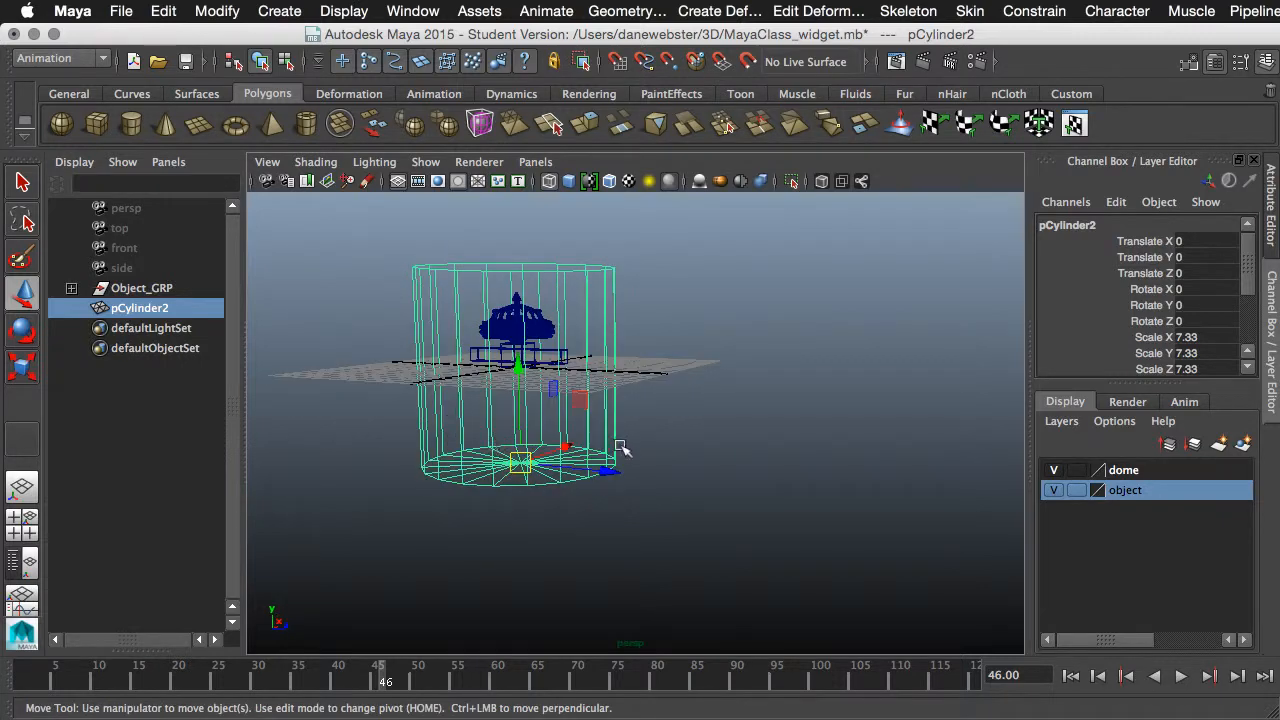
pyautogui.press('space')
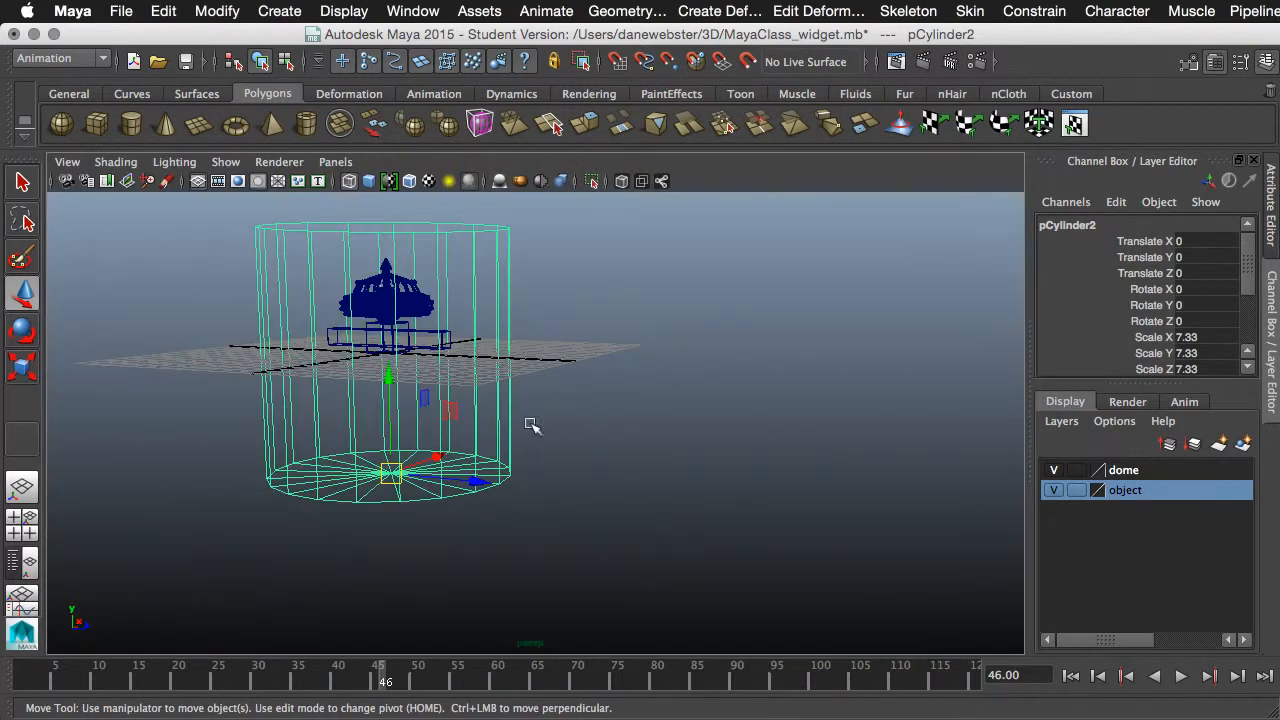
pyautogui.press('space')
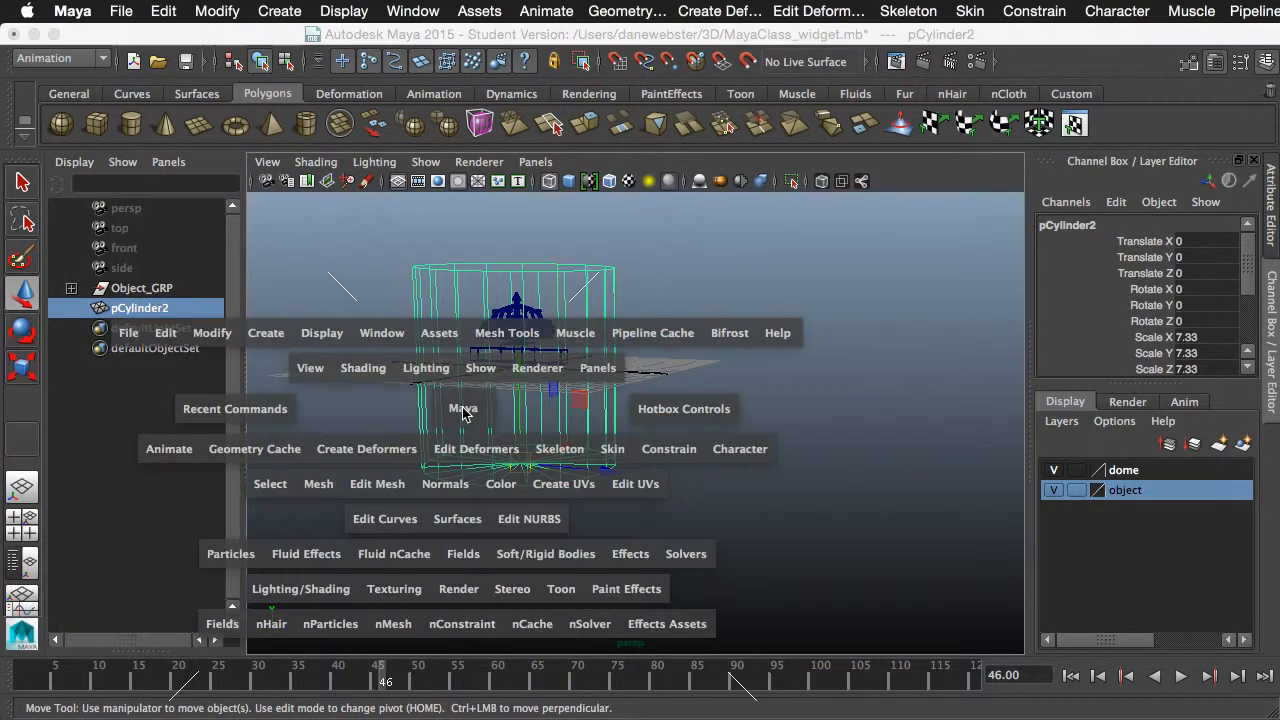
pyautogui.press('space')
pyautogui.moveTo(463, 413); pyautogui.dragTo(512, 412)
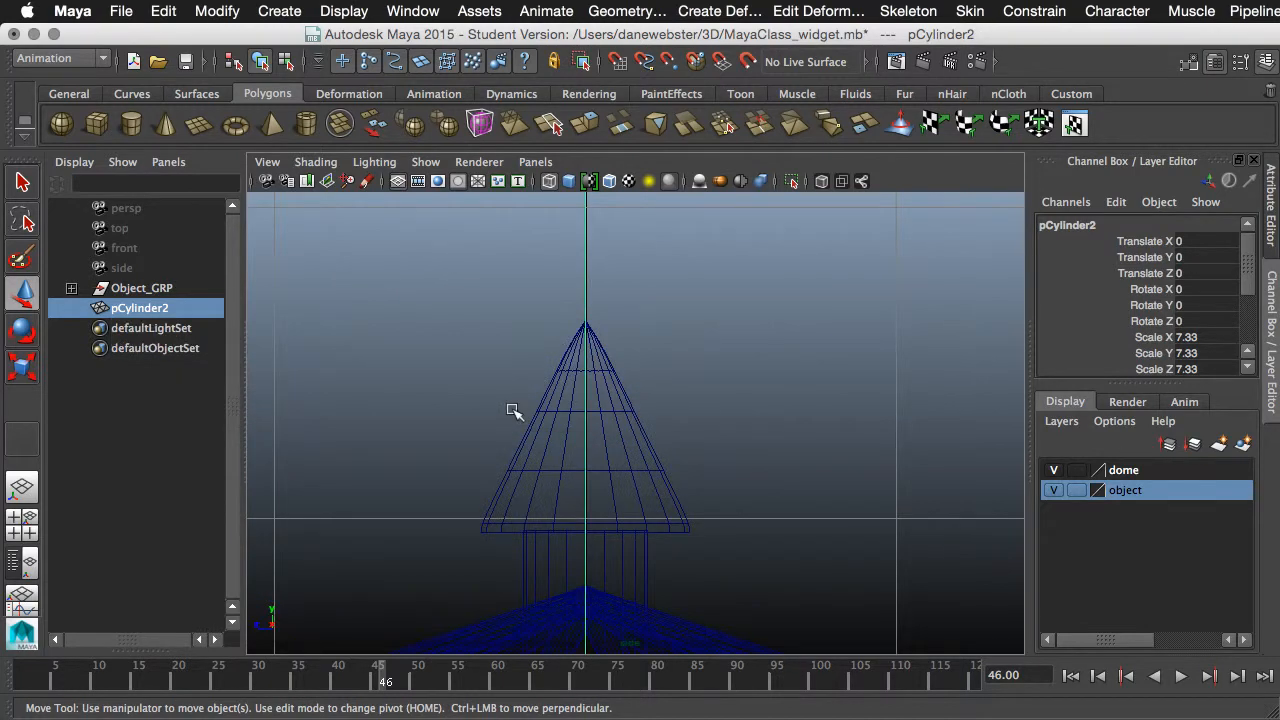
pyautogui.keyDown('alt'); pyautogui.moveTo(712, 446); pyautogui.dragTo(421, 410, button='right'); pyautogui.keyUp('alt')
pyautogui.keyDown('alt'); pyautogui.moveTo(732, 515); pyautogui.dragTo(709, 309, button='middle'); pyautogui.keyUp('alt')
pyautogui.keyDown('alt'); pyautogui.moveTo(709, 309); pyautogui.dragTo(658, 440, button='right'); pyautogui.keyUp('alt')
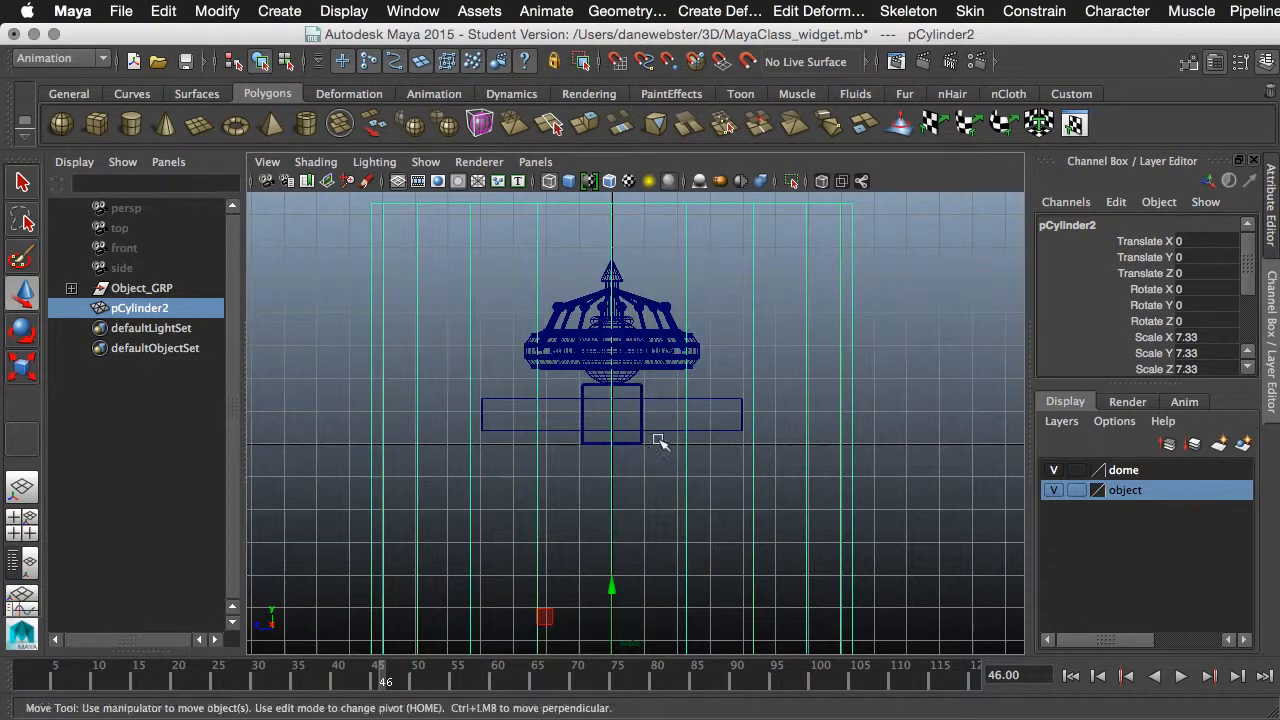
pyautogui.keyDown('alt'); pyautogui.moveTo(660, 443); pyautogui.dragTo(647, 363, button='middle'); pyautogui.keyUp('alt')
pyautogui.moveTo(600, 508); pyautogui.dragTo(583, 274)
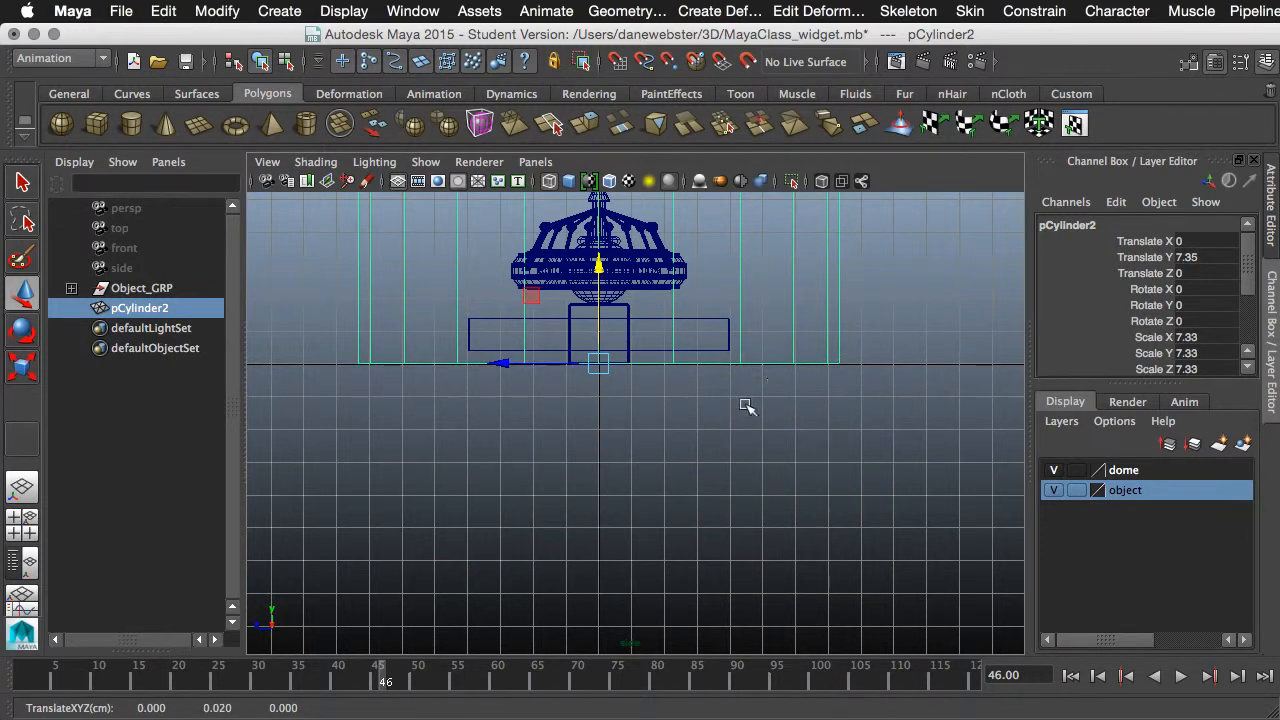
# - Scale the cylinder uniformly to about 9.38 in the shaded perspective view and turn on its smooth mesh preview
pyautogui.press('space')
pyautogui.moveTo(727, 351); pyautogui.dragTo(671, 297)
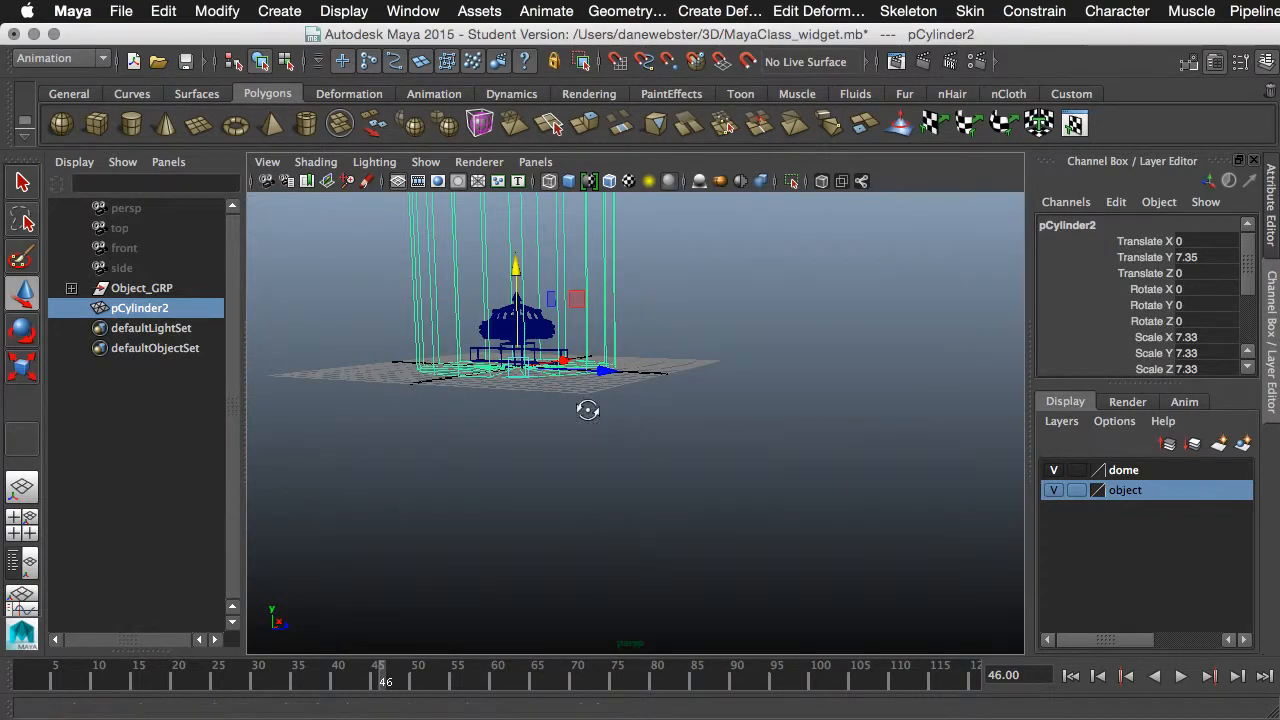
pyautogui.keyDown('alt'); pyautogui.moveTo(644, 473); pyautogui.dragTo(690, 552, button='middle'); pyautogui.keyUp('alt')
pyautogui.keyDown('alt'); pyautogui.moveTo(680, 522); pyautogui.dragTo(626, 524); pyautogui.keyUp('alt')
pyautogui.press('5')
pyautogui.press('r')
pyautogui.moveTo(569, 493); pyautogui.dragTo(757, 441)
pyautogui.press('3')
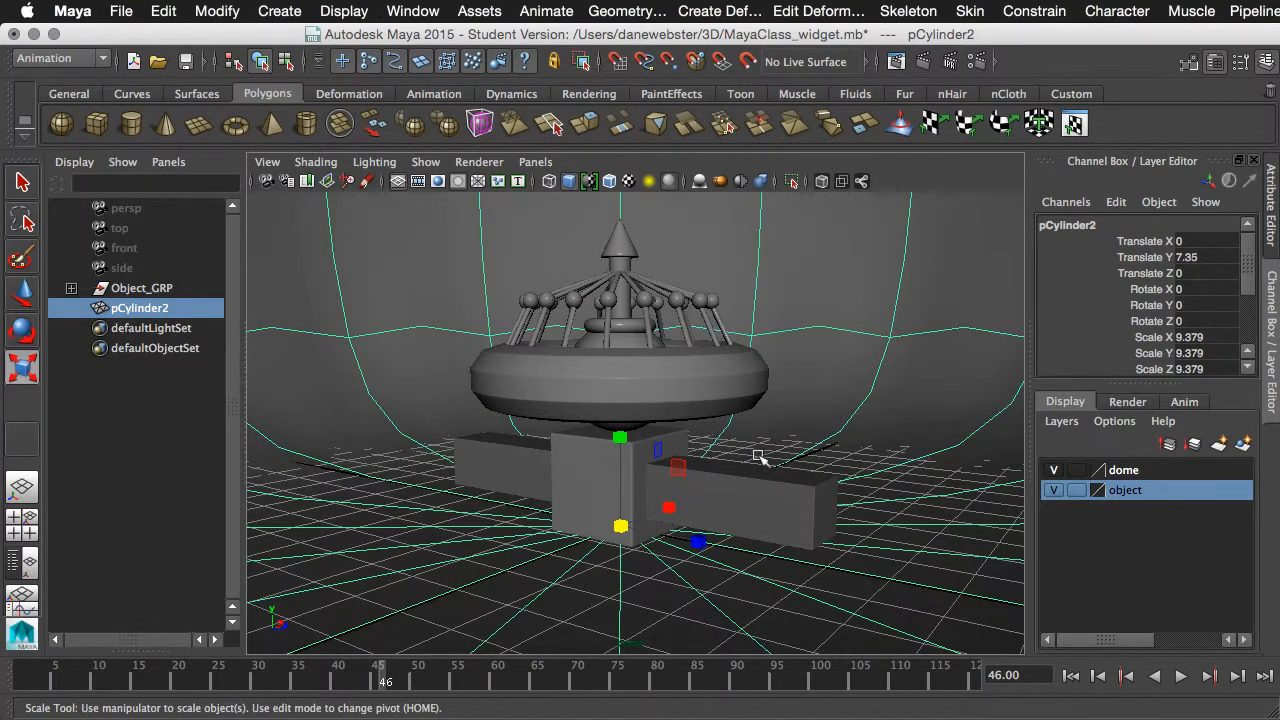
pyautogui.keyDown('alt'); pyautogui.moveTo(758, 456); pyautogui.dragTo(465, 393, button='right'); pyautogui.keyUp('alt')
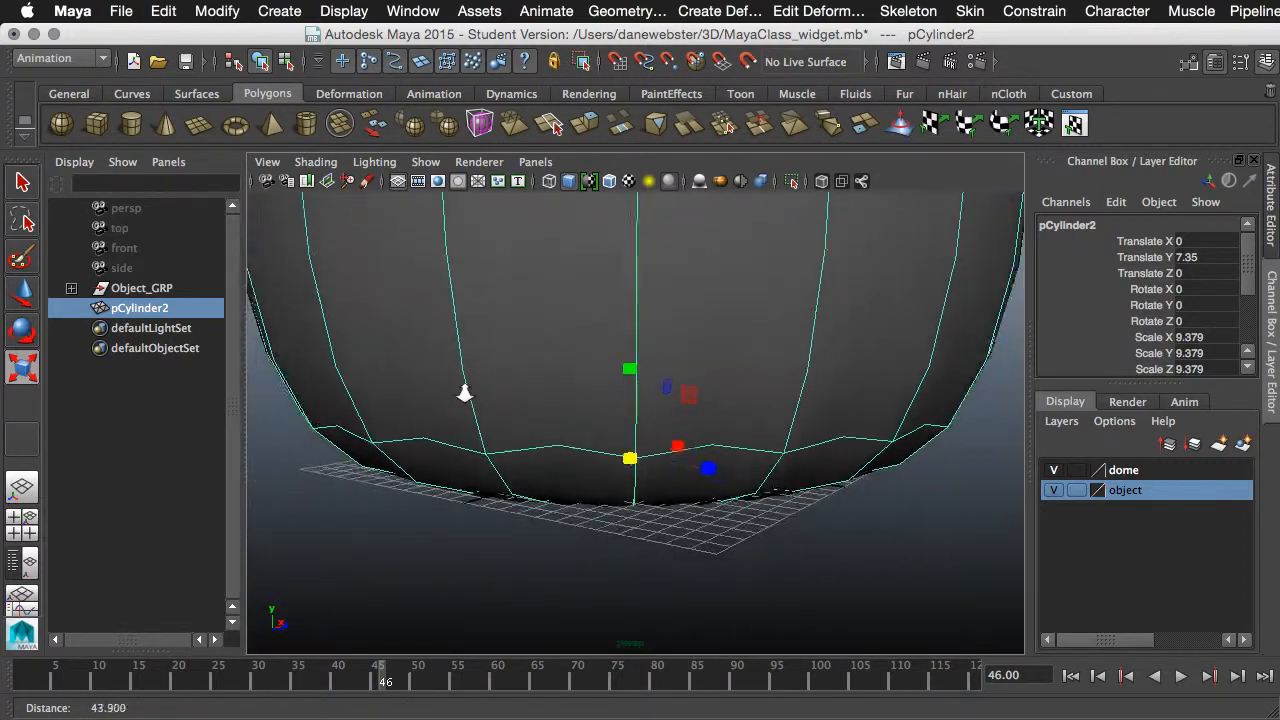
# - Examine the smoothed cylinder from outside and inside to check how it encloses the widget model
pyautogui.keyDown('alt'); pyautogui.moveTo(634, 451); pyautogui.dragTo(703, 367); pyautogui.keyUp('alt')
pyautogui.keyDown('alt'); pyautogui.moveTo(734, 289); pyautogui.dragTo(640, 500); pyautogui.keyUp('alt')
pyautogui.keyDown('alt'); pyautogui.moveTo(632, 370); pyautogui.dragTo(600, 485); pyautogui.keyUp('alt')
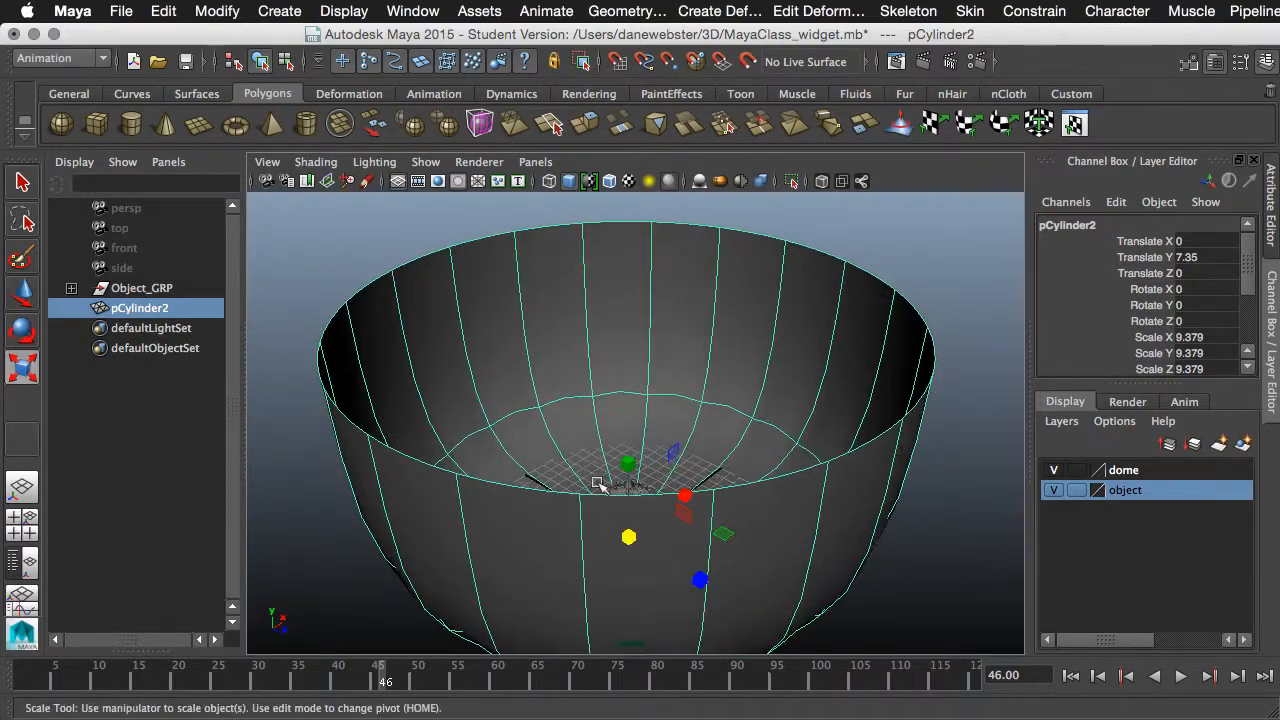
pyautogui.keyDown('alt'); pyautogui.moveTo(602, 486); pyautogui.dragTo(889, 490, button='right'); pyautogui.keyUp('alt')
pyautogui.keyDown('alt'); pyautogui.moveTo(780, 477); pyautogui.dragTo(791, 433, button='middle'); pyautogui.keyUp('alt')
pyautogui.keyDown('alt'); pyautogui.moveTo(790, 470); pyautogui.dragTo(757, 460); pyautogui.keyUp('alt')
pyautogui.keyDown('alt'); pyautogui.moveTo(756, 477); pyautogui.dragTo(717, 420, button='middle'); pyautogui.keyUp('alt')
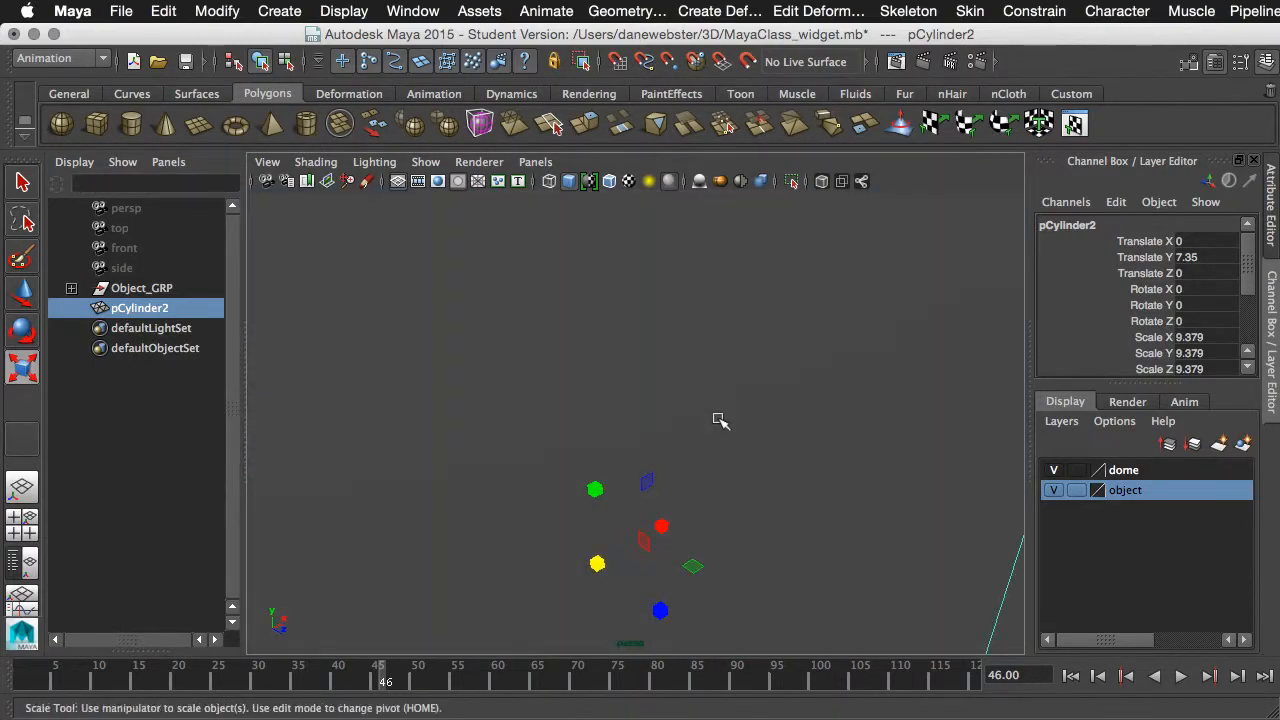
pyautogui.keyDown('alt'); pyautogui.moveTo(711, 403); pyautogui.dragTo(663, 417); pyautogui.keyUp('alt')
pyautogui.keyDown('alt'); pyautogui.moveTo(663, 417); pyautogui.dragTo(701, 424, button='right'); pyautogui.keyUp('alt')
pyautogui.keyDown('alt'); pyautogui.moveTo(701, 424); pyautogui.dragTo(720, 330, button='middle'); pyautogui.keyUp('alt')
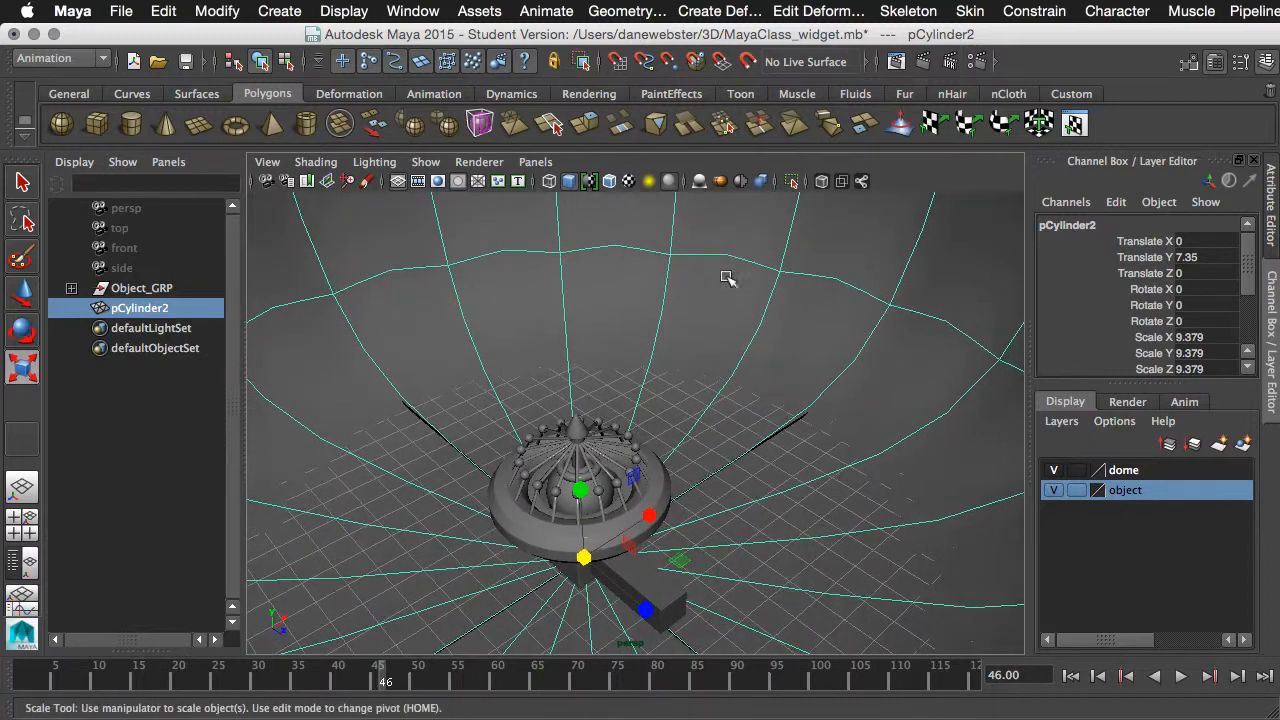
pyautogui.moveTo(741, 263); pyautogui.dragTo(737, 209, button='right')
# - Add offset edge loops on both sides of the cylinder's bottom rim edge with the Offset Edge Loop Tool
pyautogui.click(735, 326)
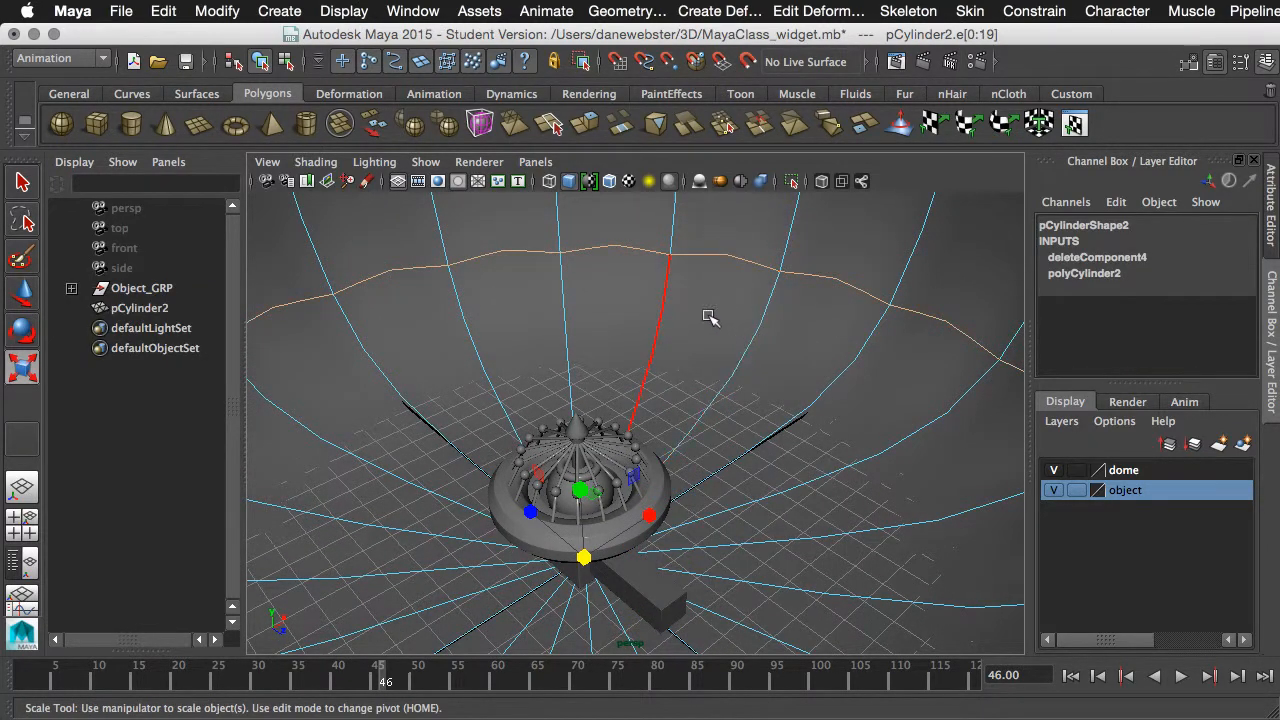
pyautogui.keyDown('shift'); pyautogui.rightClick(709, 316); pyautogui.keyUp('shift')
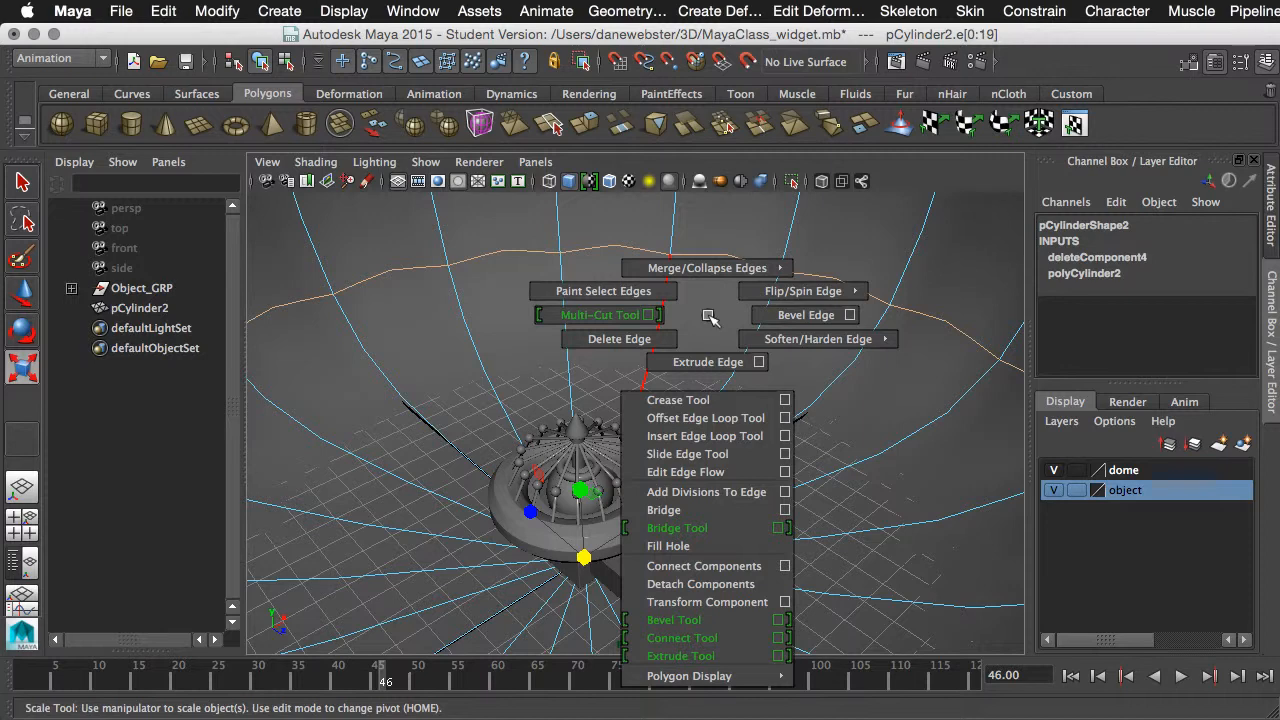
pyautogui.click(712, 420)
pyautogui.keyDown('alt'); pyautogui.moveTo(722, 398); pyautogui.dragTo(392, 504, button='right'); pyautogui.keyUp('alt')
pyautogui.keyDown('alt'); pyautogui.moveTo(836, 490); pyautogui.dragTo(850, 476); pyautogui.keyUp('alt')
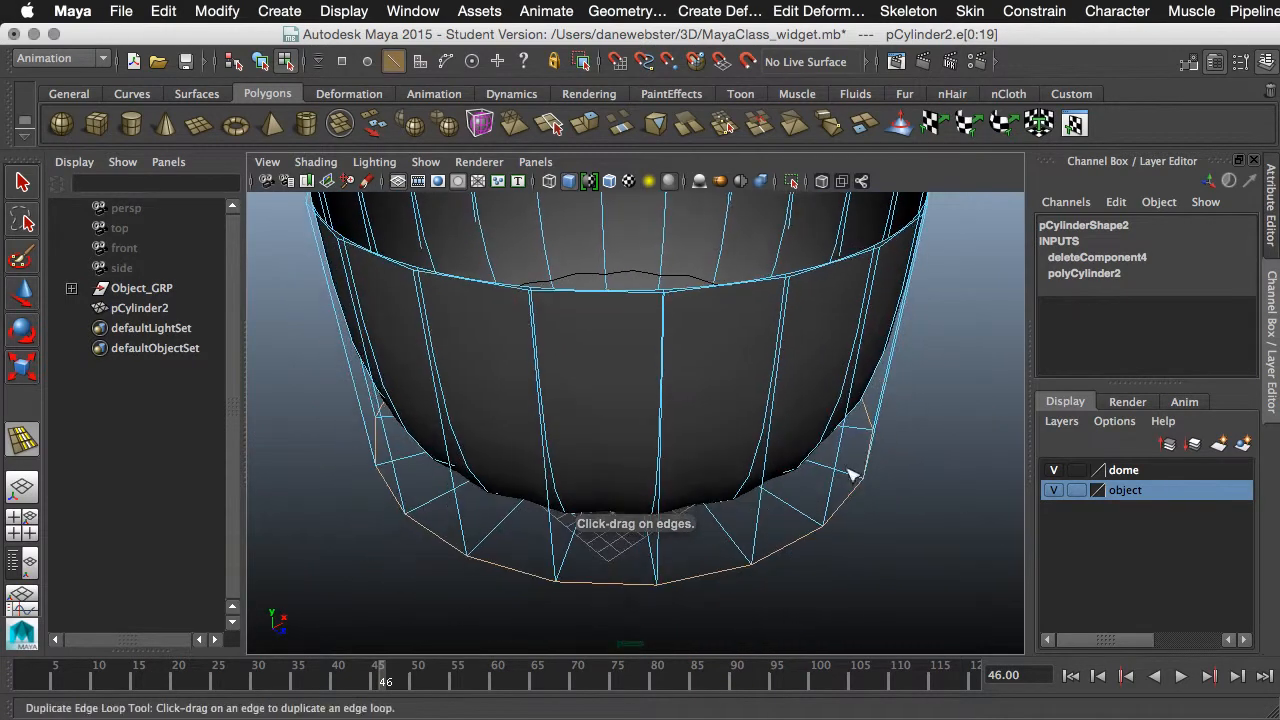
pyautogui.click(729, 572)
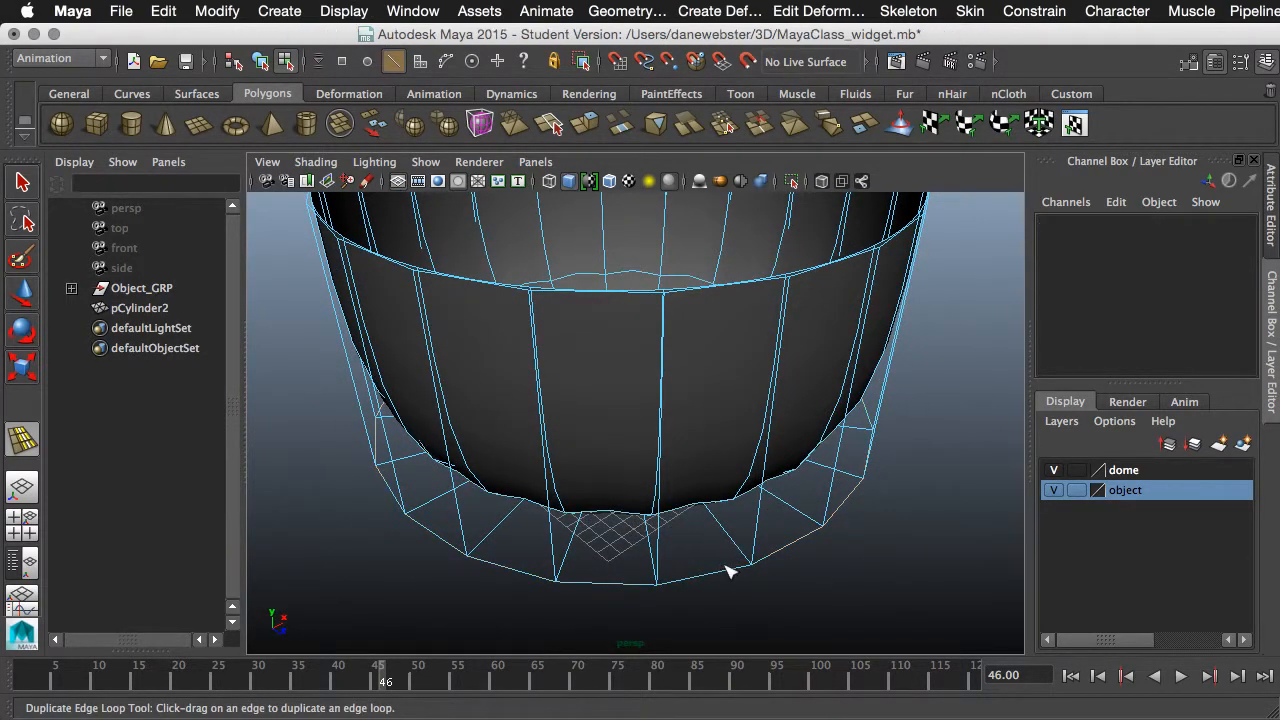
pyautogui.click(726, 576)
pyautogui.moveTo(729, 568); pyautogui.dragTo(689, 628)
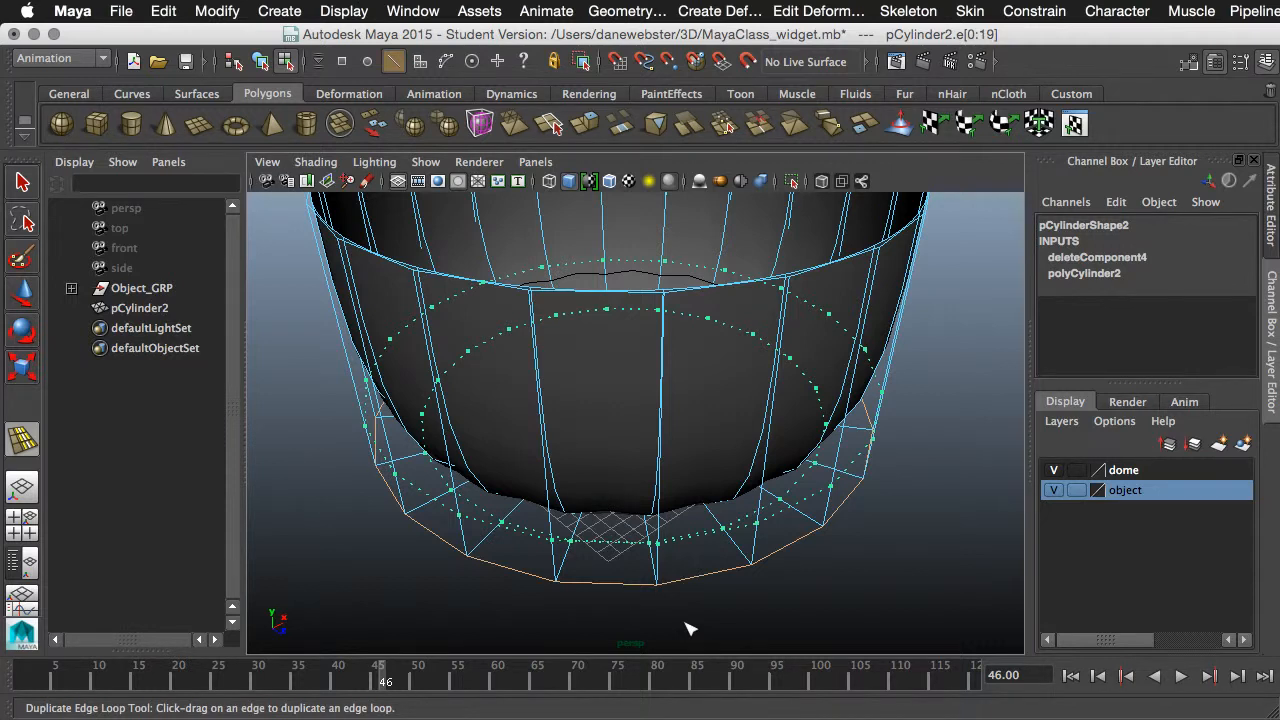
pyautogui.moveTo(686, 622); pyautogui.dragTo(684, 620)
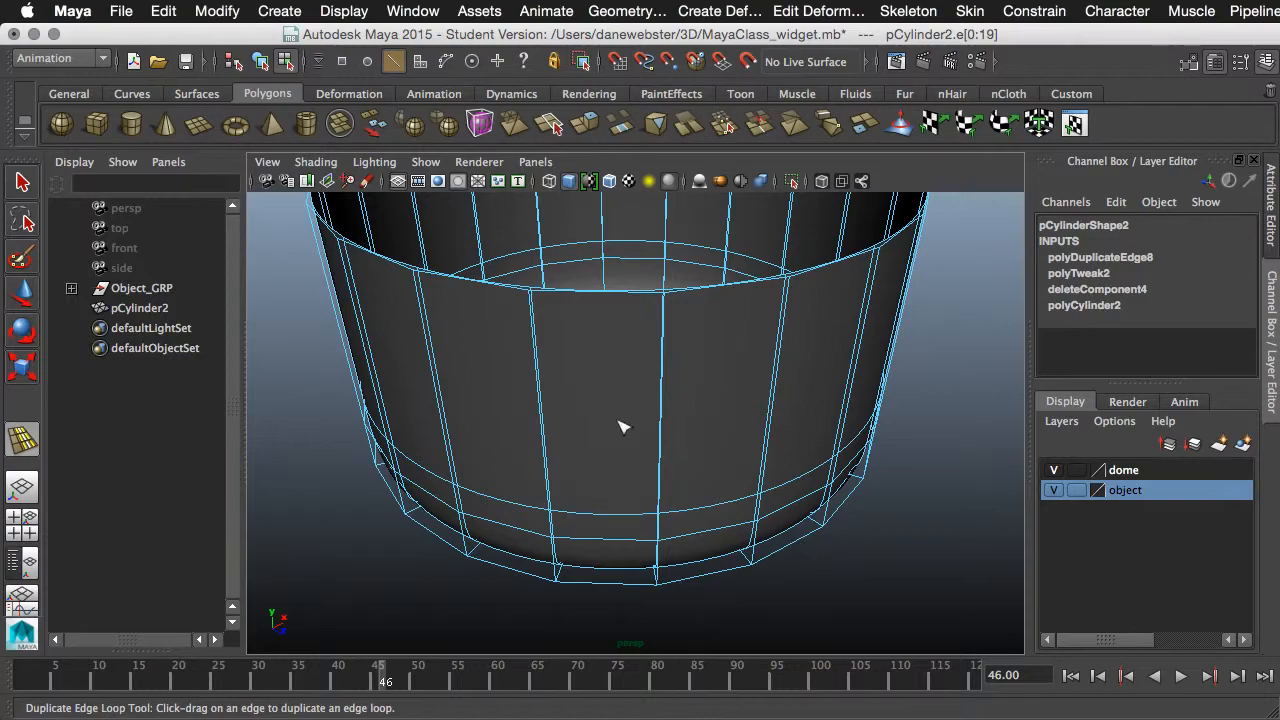
# - Examine the backdrop's curve between floor and wall around the widget from several angles inside the cylinder
pyautogui.keyDown('alt'); pyautogui.moveTo(617, 423); pyautogui.dragTo(668, 381); pyautogui.keyUp('alt')
pyautogui.keyDown('alt'); pyautogui.moveTo(668, 381); pyautogui.dragTo(988, 435, button='right'); pyautogui.keyUp('alt')
pyautogui.keyDown('alt'); pyautogui.moveTo(722, 421); pyautogui.dragTo(802, 535, button='middle'); pyautogui.keyUp('alt')
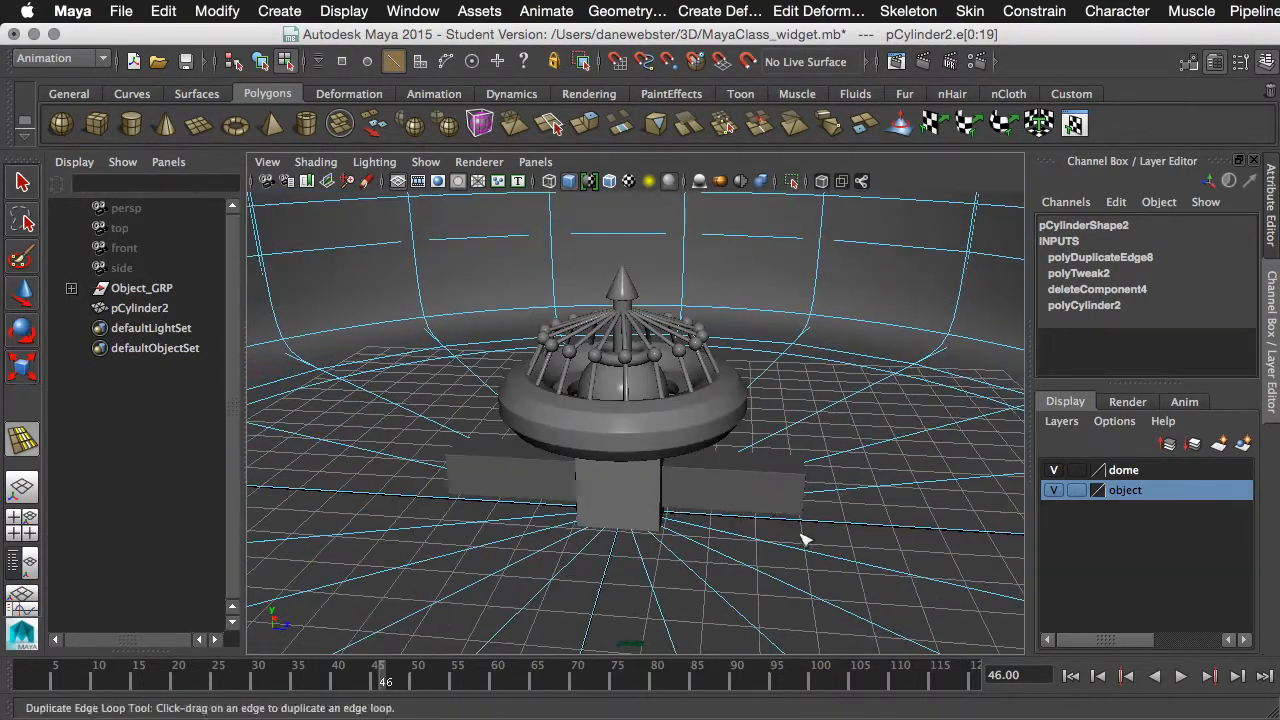
pyautogui.keyDown('alt'); pyautogui.moveTo(796, 532); pyautogui.dragTo(752, 488); pyautogui.keyUp('alt')
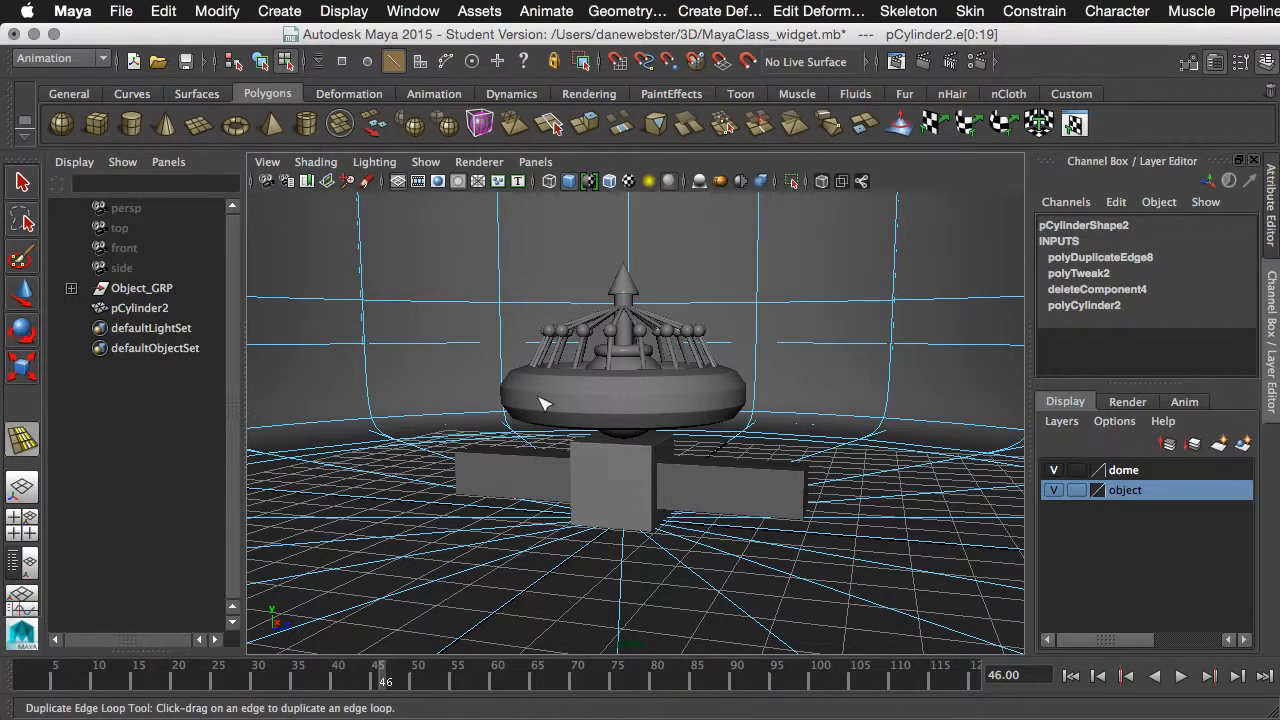
pyautogui.keyDown('alt'); pyautogui.moveTo(540, 403); pyautogui.dragTo(598, 449); pyautogui.keyUp('alt')
pyautogui.keyDown('alt'); pyautogui.moveTo(501, 441); pyautogui.dragTo(635, 480); pyautogui.keyUp('alt')
pyautogui.scroll(-5, 669, 495)
pyautogui.keyDown('alt'); pyautogui.moveTo(745, 524); pyautogui.dragTo(610, 526); pyautogui.keyUp('alt')
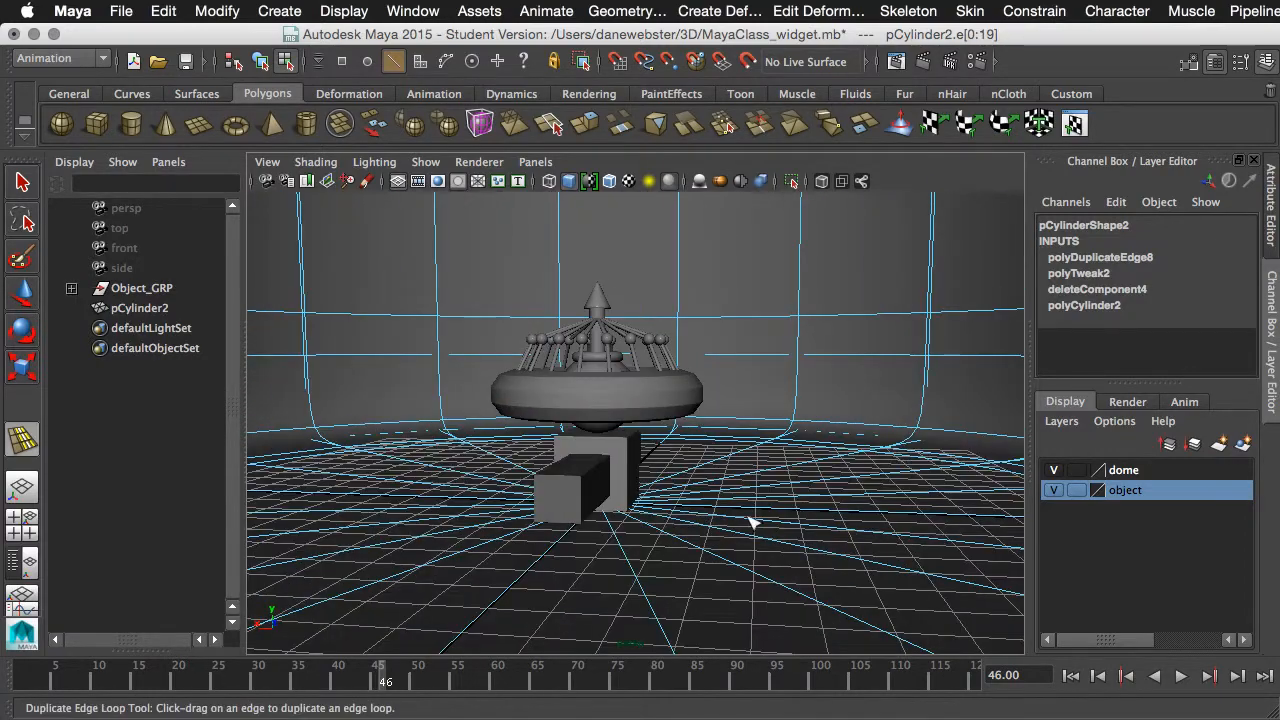
pyautogui.keyDown('alt'); pyautogui.moveTo(751, 517); pyautogui.dragTo(705, 548); pyautogui.keyUp('alt')
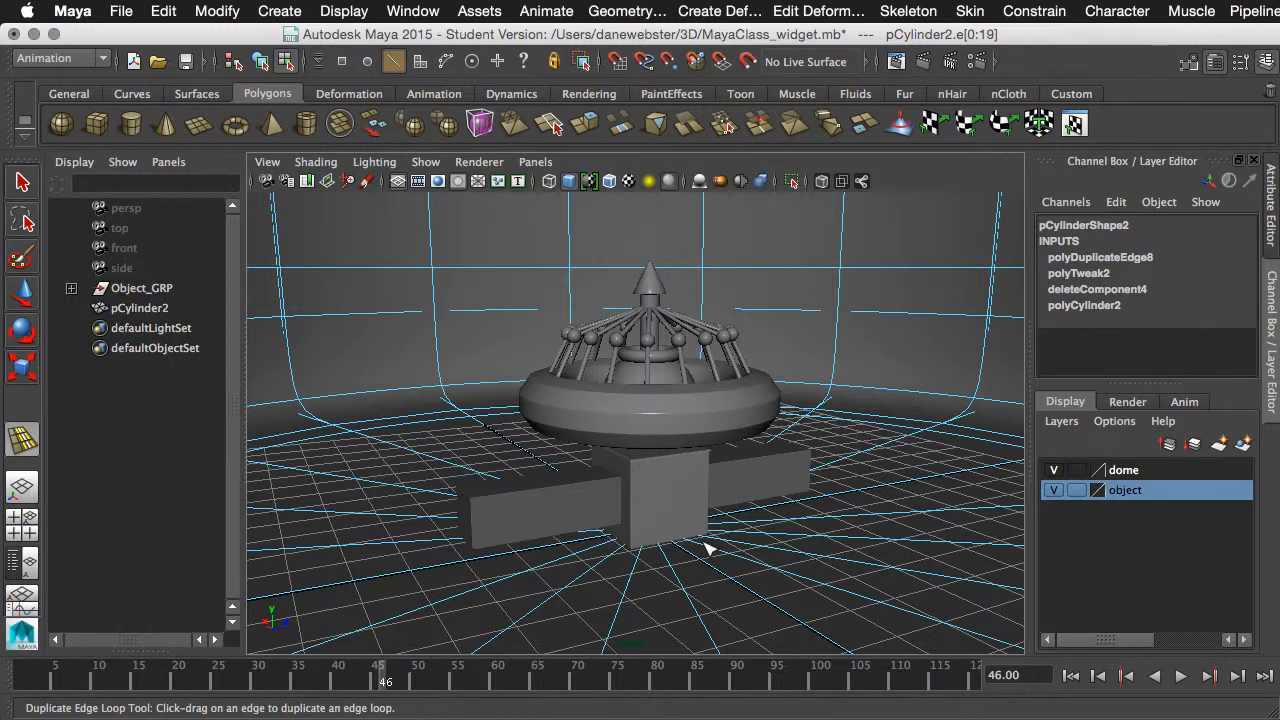
# - Leave edge editing and select the whole backdrop cylinder in object mode
pyautogui.press('q')
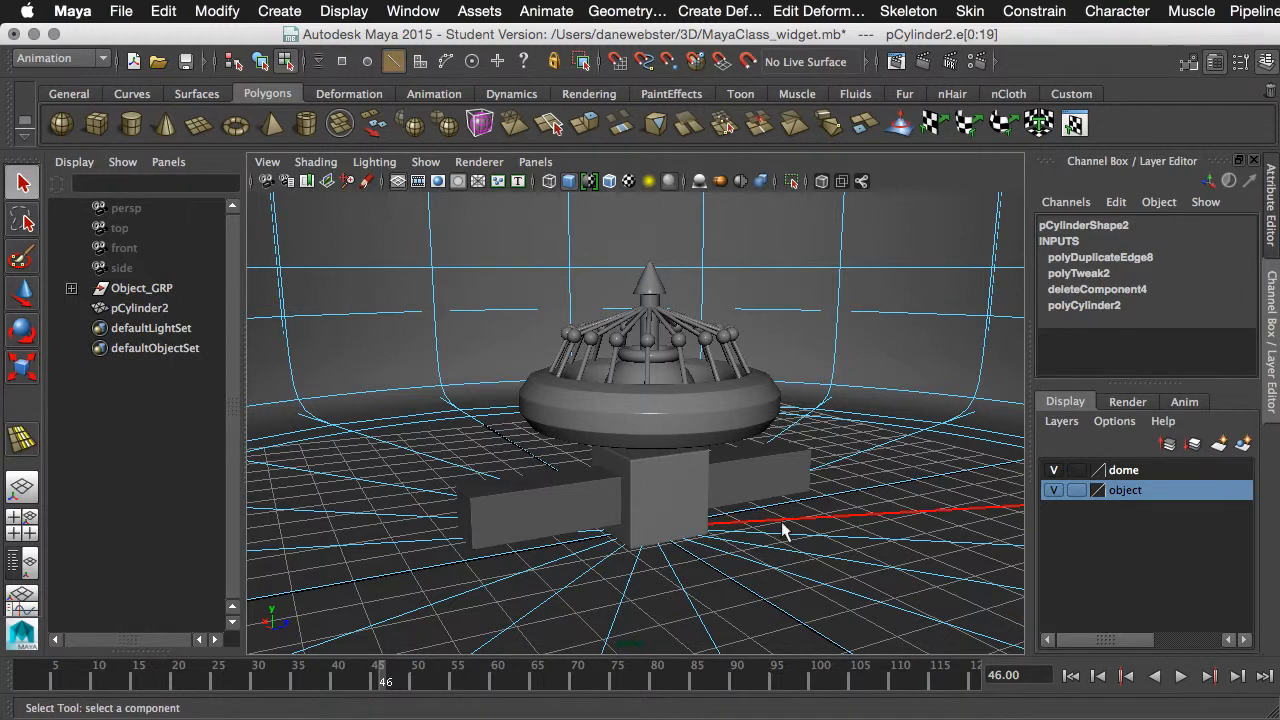
pyautogui.moveTo(857, 420); pyautogui.dragTo(885, 407, button='right')
pyautogui.press('F8')
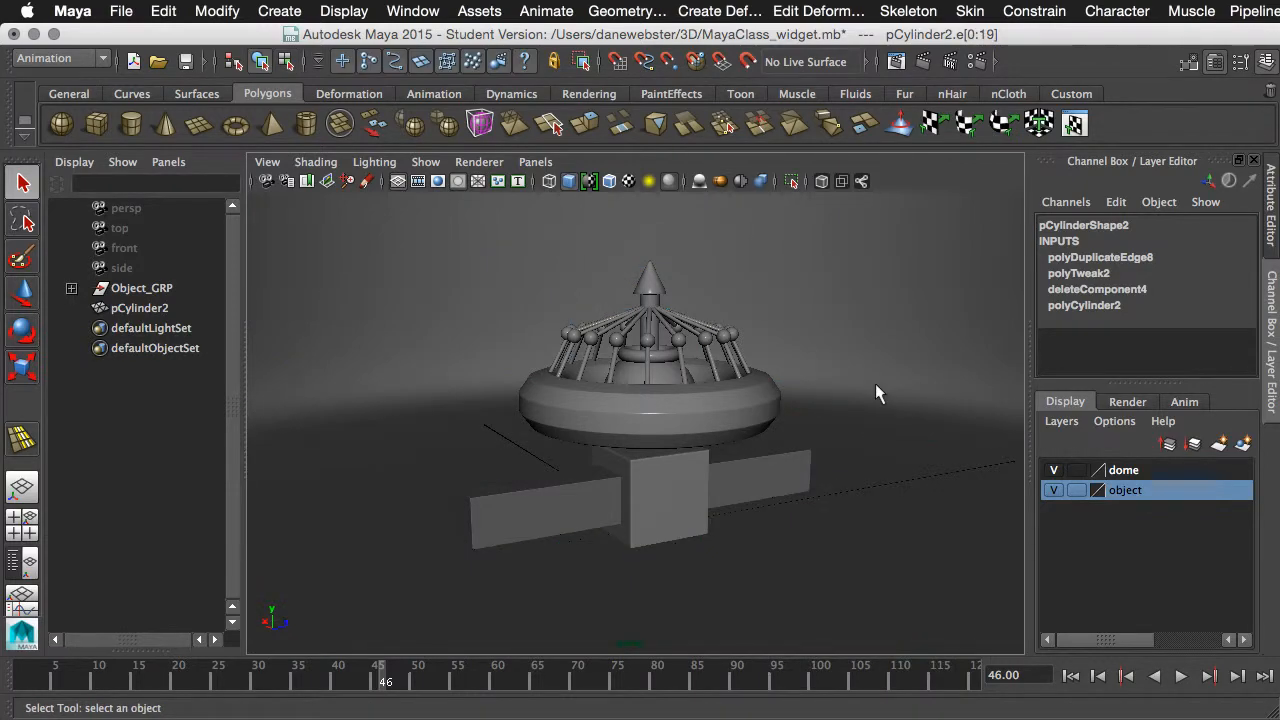
pyautogui.click(876, 390)
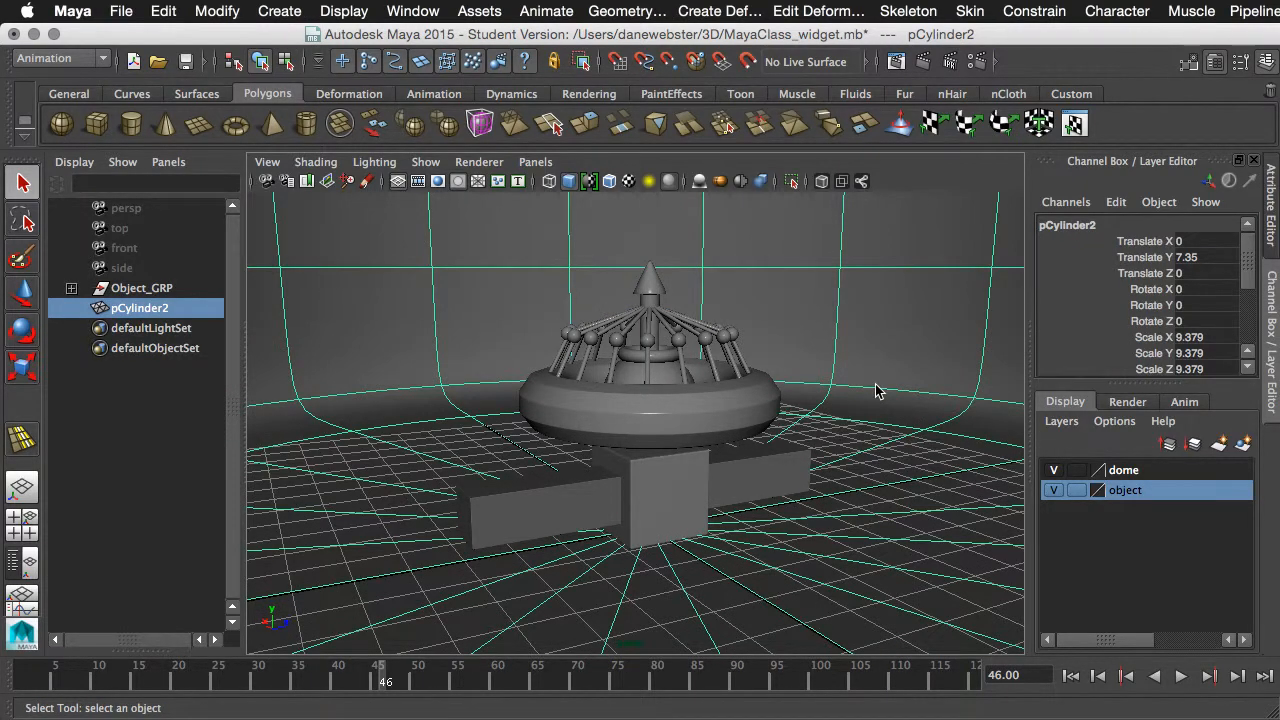
pyautogui.keyDown('alt'); pyautogui.moveTo(800, 421); pyautogui.dragTo(751, 421, button='right'); pyautogui.keyUp('alt')
pyautogui.keyDown('alt'); pyautogui.moveTo(751, 423); pyautogui.dragTo(728, 482, button='middle'); pyautogui.keyUp('alt')
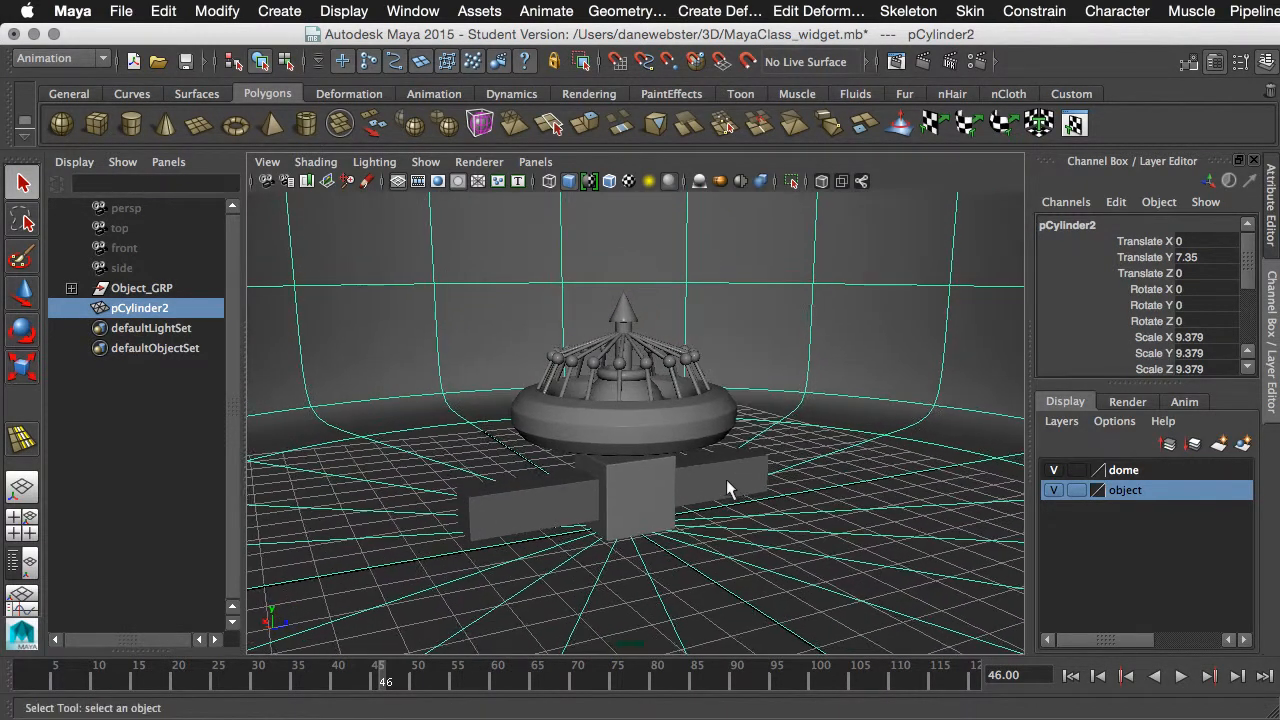
pyautogui.moveTo(728, 488)
pyautogui.keyDown('alt'); pyautogui.mouseDown()
pyautogui.moveTo(723, 471)
pyautogui.moveTo(777, 443)
pyautogui.moveTo(757, 470)
pyautogui.moveTo(777, 466)
pyautogui.moveTo(743, 485)
pyautogui.mouseUp(); pyautogui.keyUp('alt')
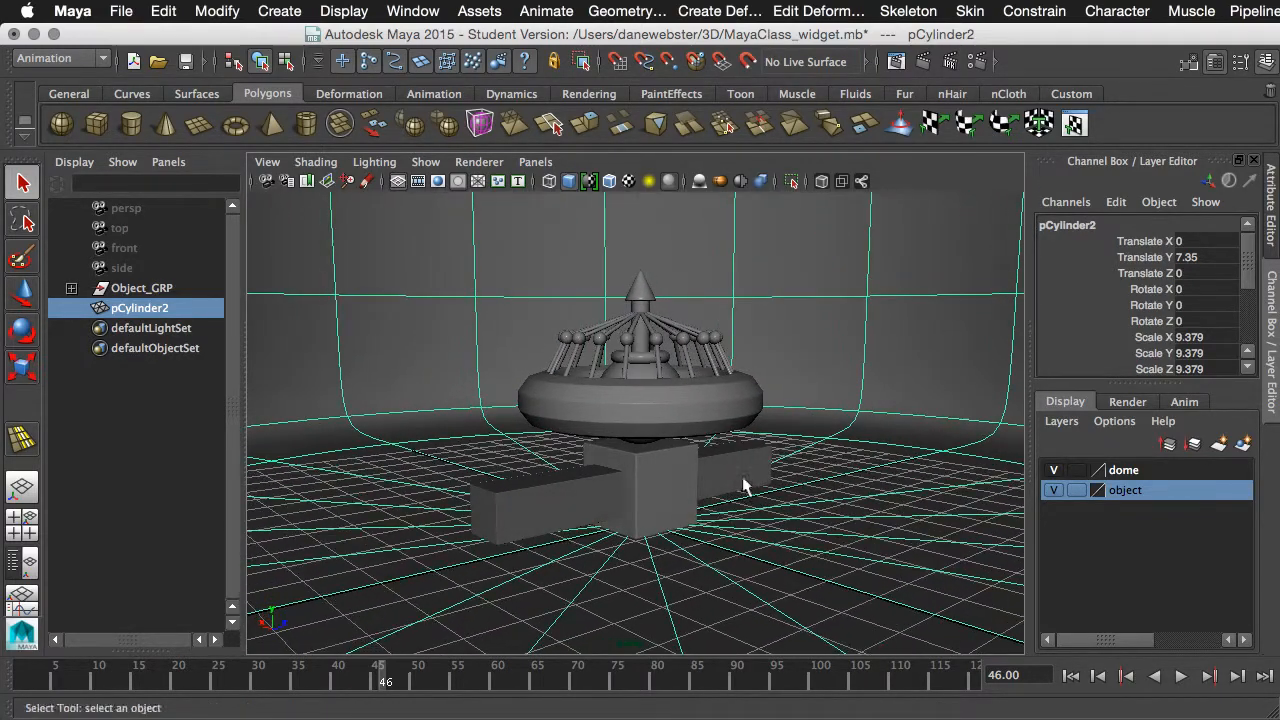
# - Test-render the widget and backdrop in the perspective view with mental ray and Final Gathering off, and inspect the image
pyautogui.click(929, 57)
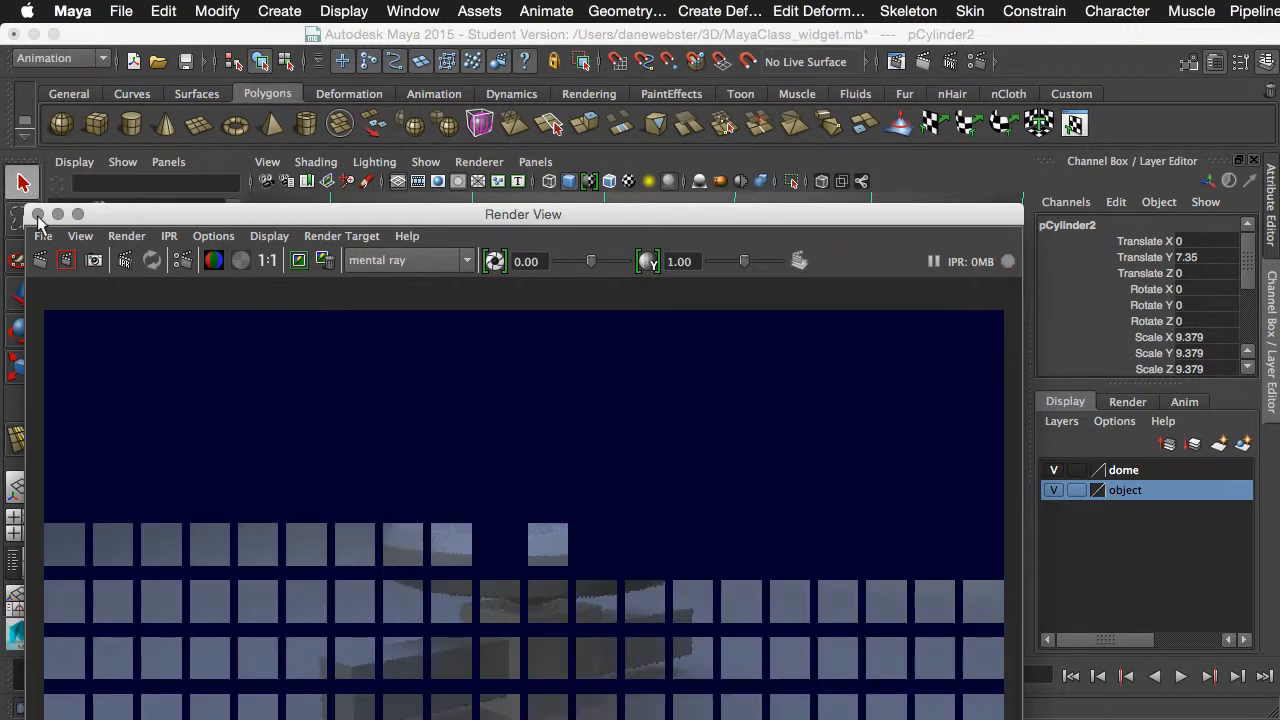
pyautogui.click(38, 214)
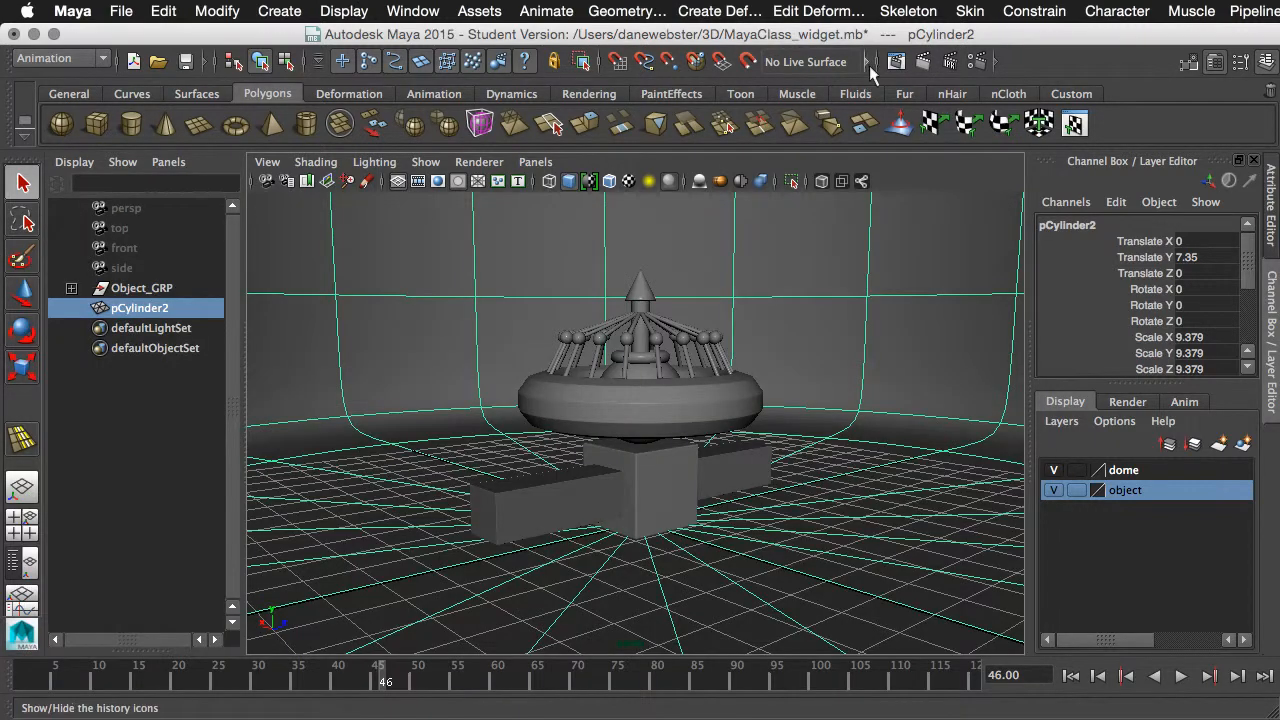
pyautogui.click(975, 62)
pyautogui.click(628, 137)
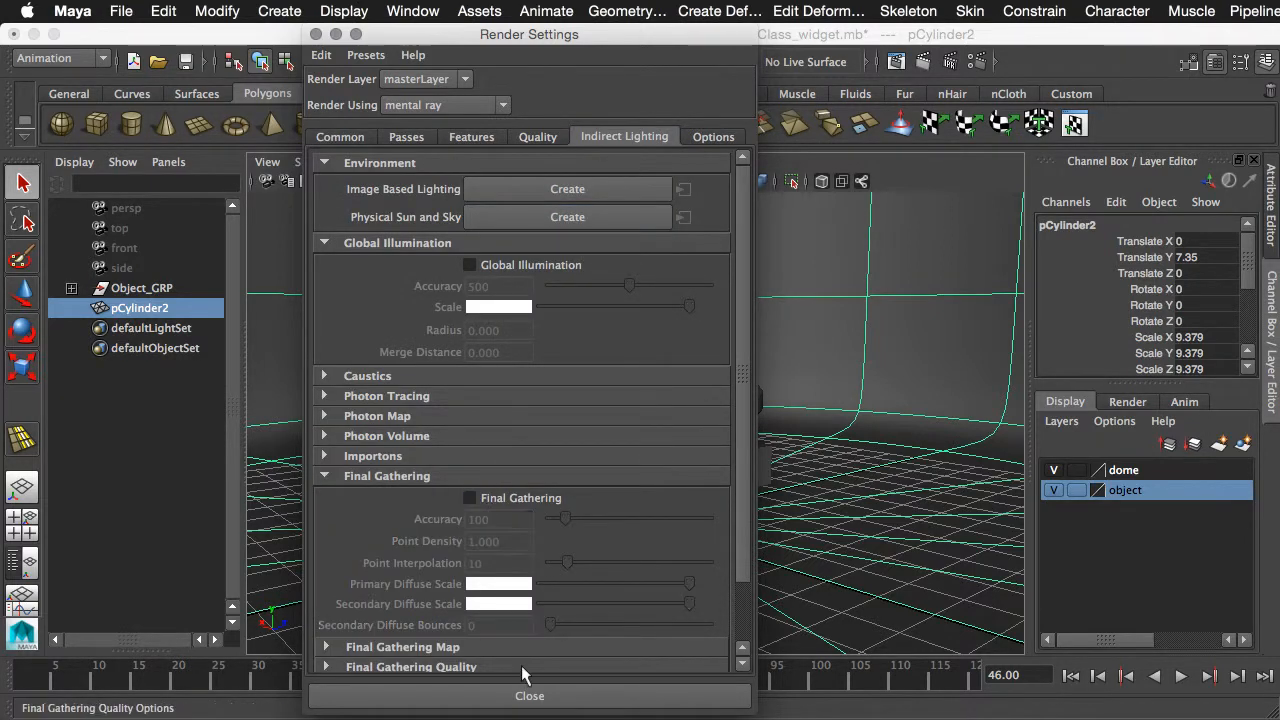
pyautogui.click(529, 695)
pyautogui.click(919, 62)
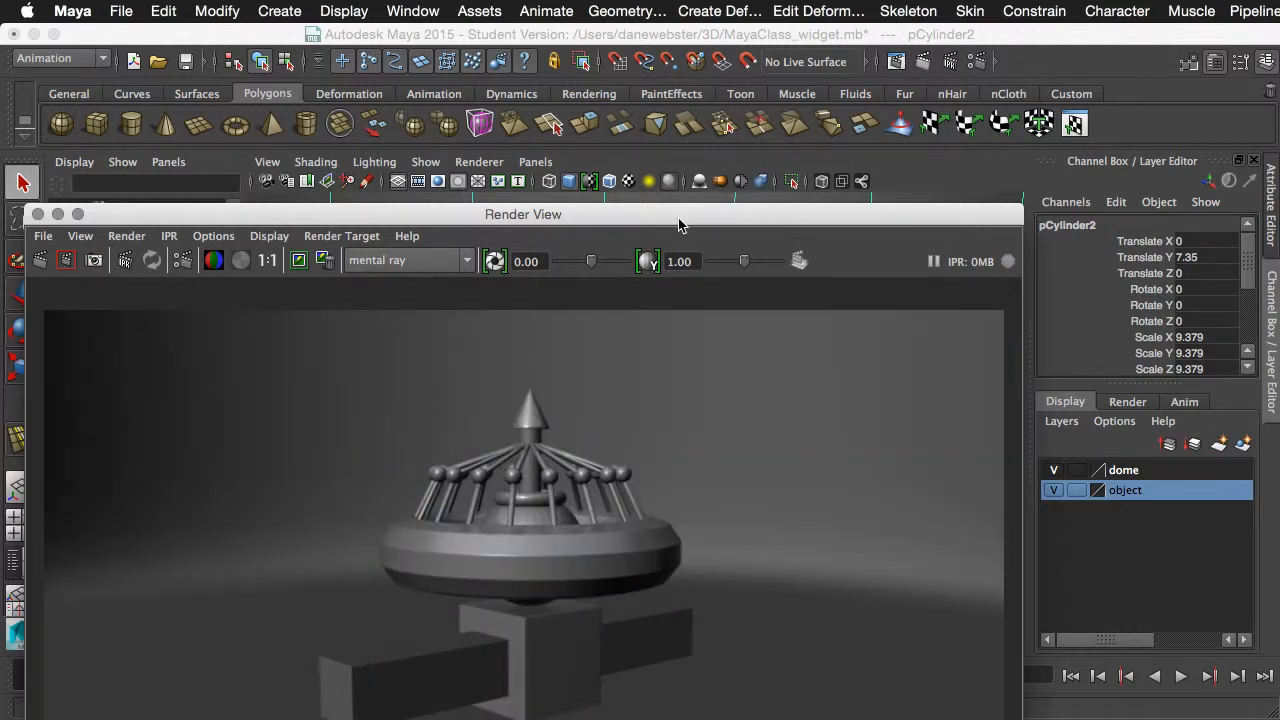
pyautogui.moveTo(706, 209); pyautogui.dragTo(829, 19)
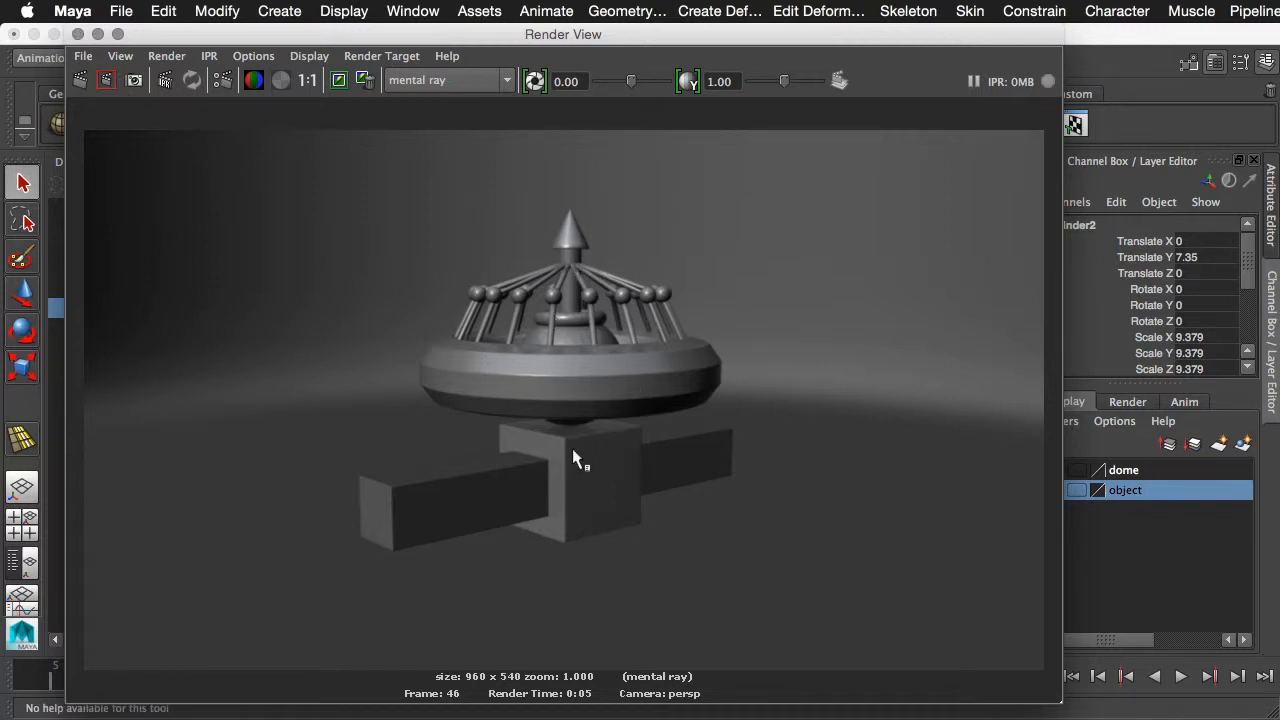
pyautogui.click(77, 35)
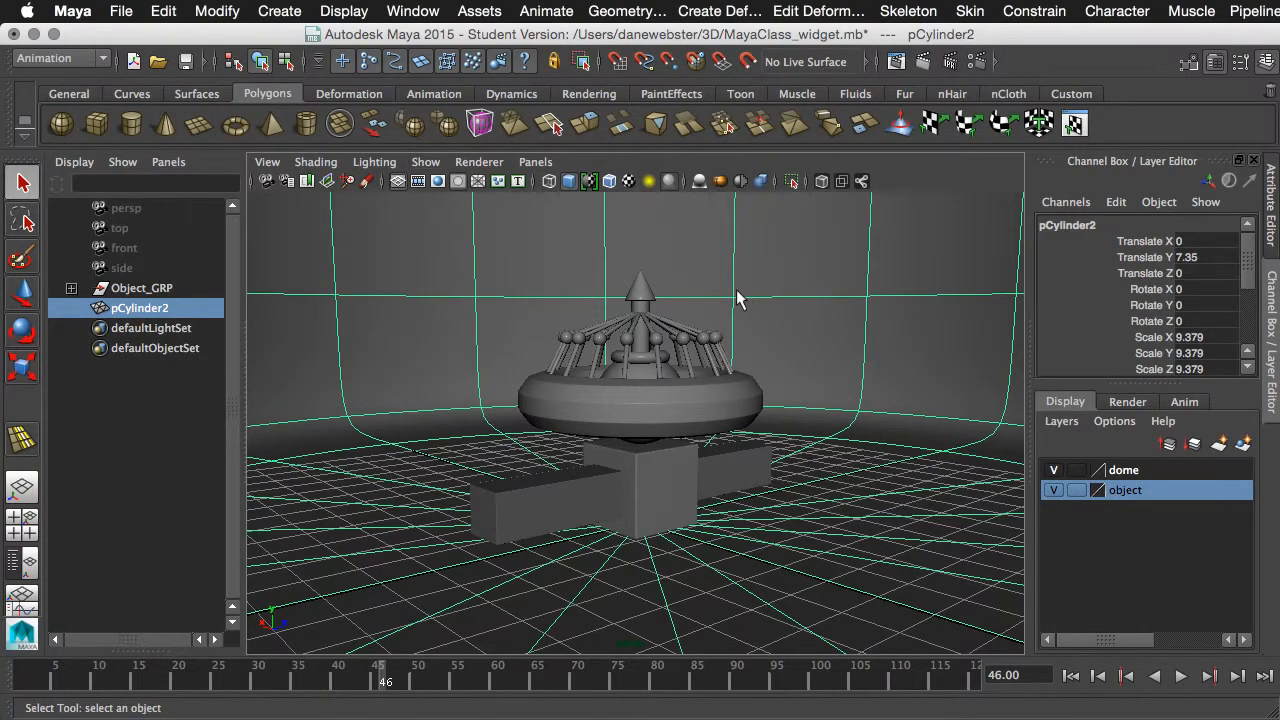
# - Create a Physical Sun and Sky environment in the Indirect Lighting section of the mental ray render settings
pyautogui.click(977, 65)
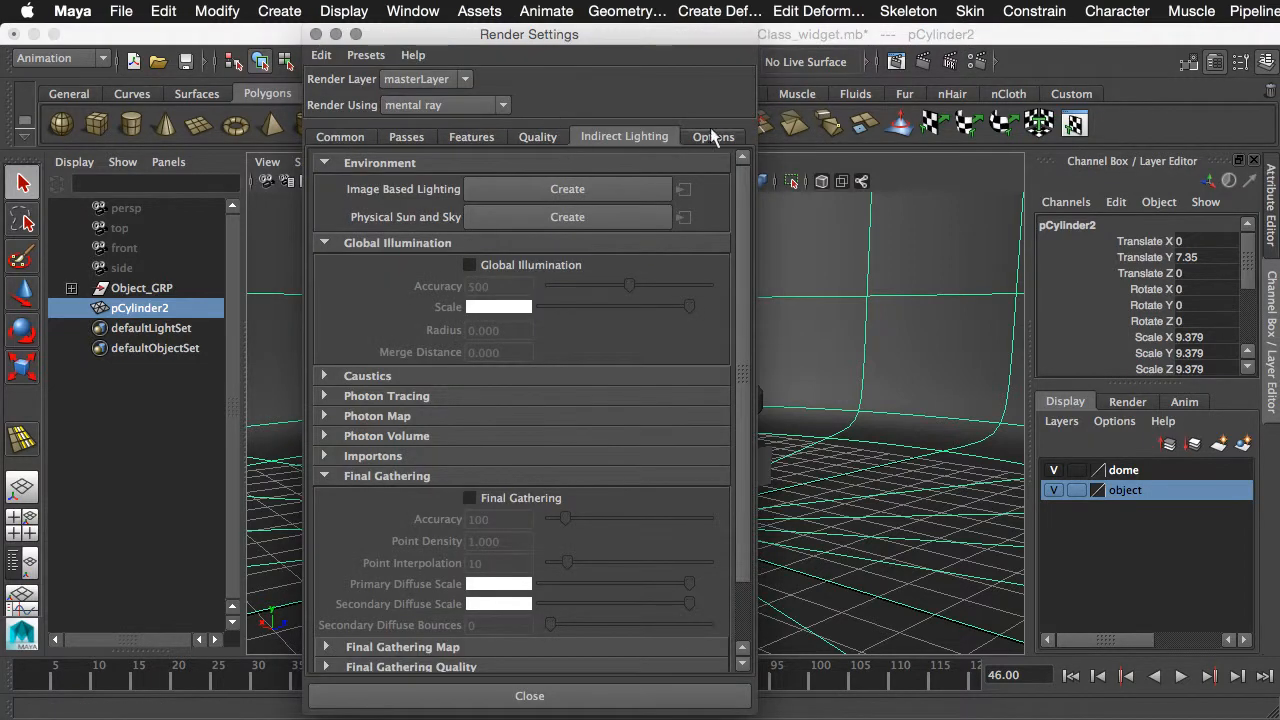
pyautogui.click(339, 137)
pyautogui.click(628, 136)
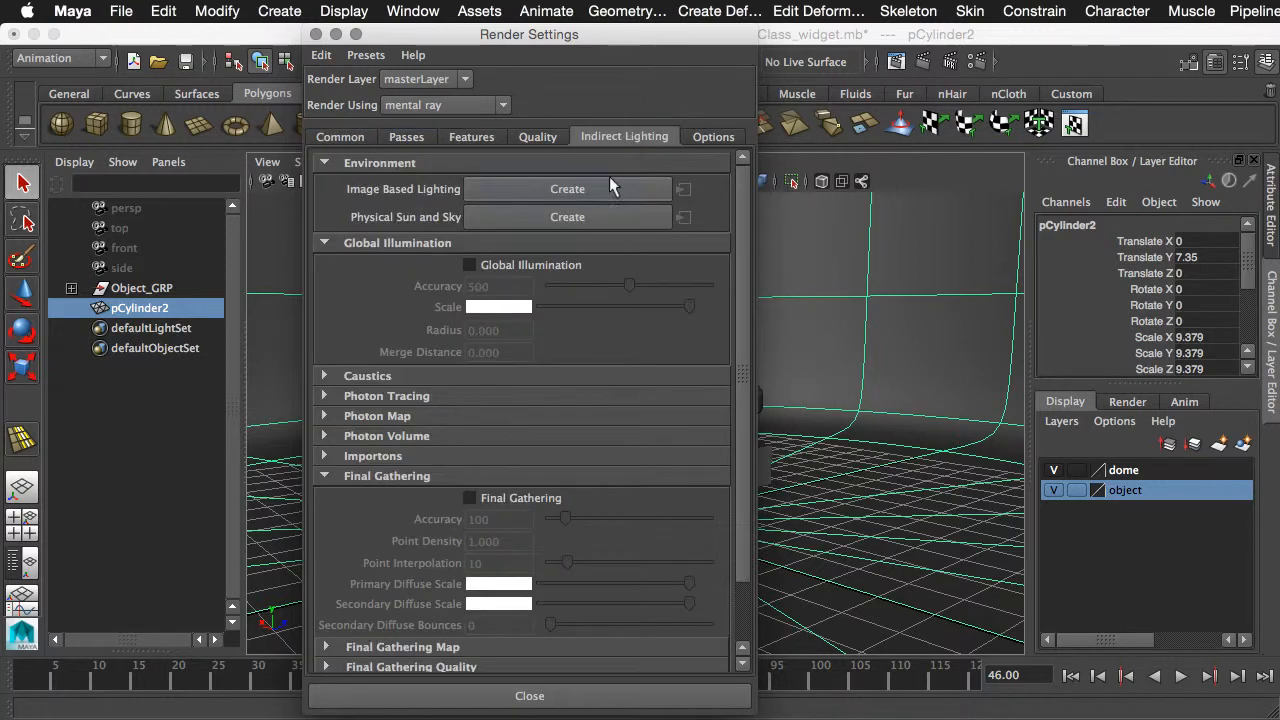
pyautogui.click(545, 219)
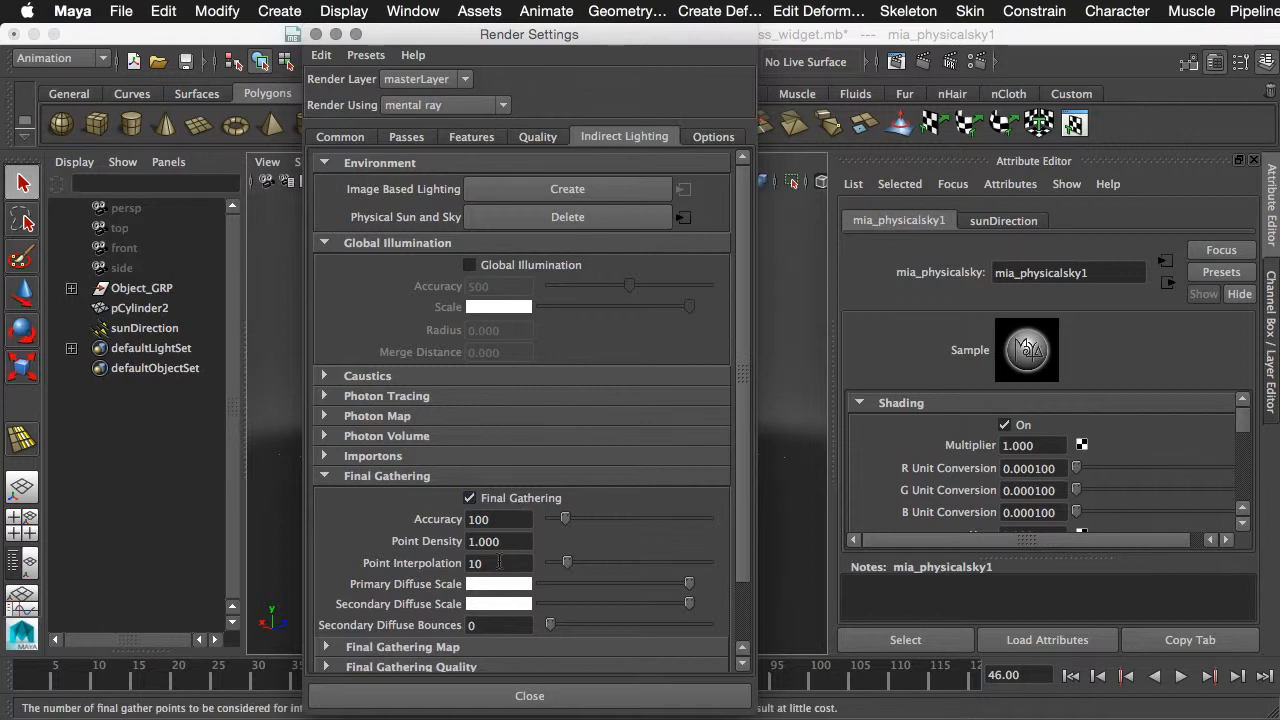
pyautogui.click(550, 695)
# - Move the sunDirection light freehand to just above the widget's tip, raising it about 6.8 units
pyautogui.click(146, 336)
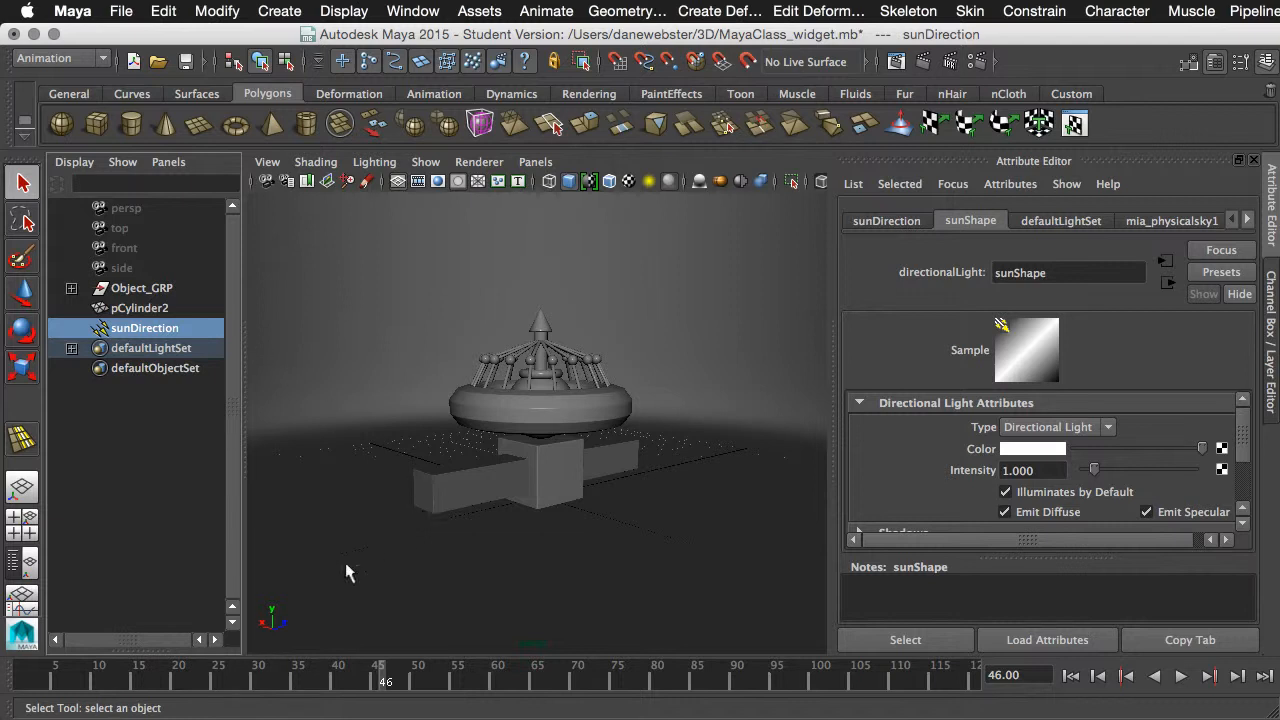
pyautogui.press('w')
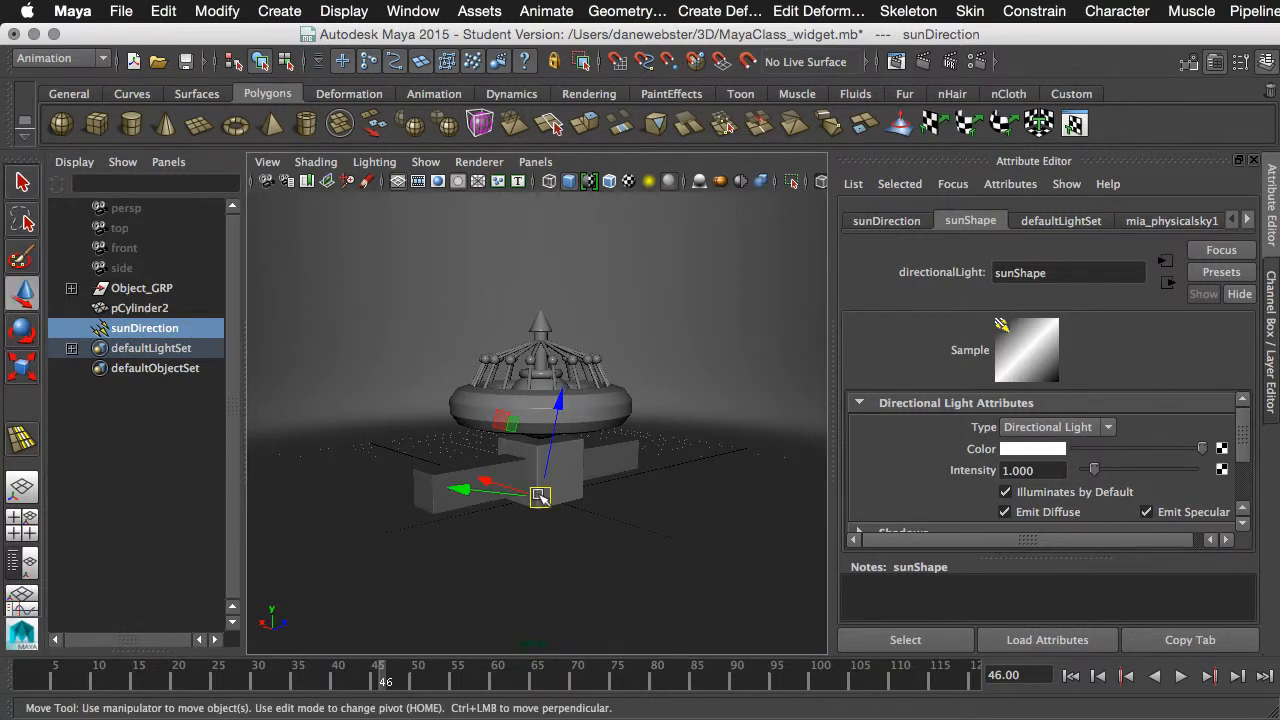
pyautogui.moveTo(541, 496); pyautogui.dragTo(543, 268)
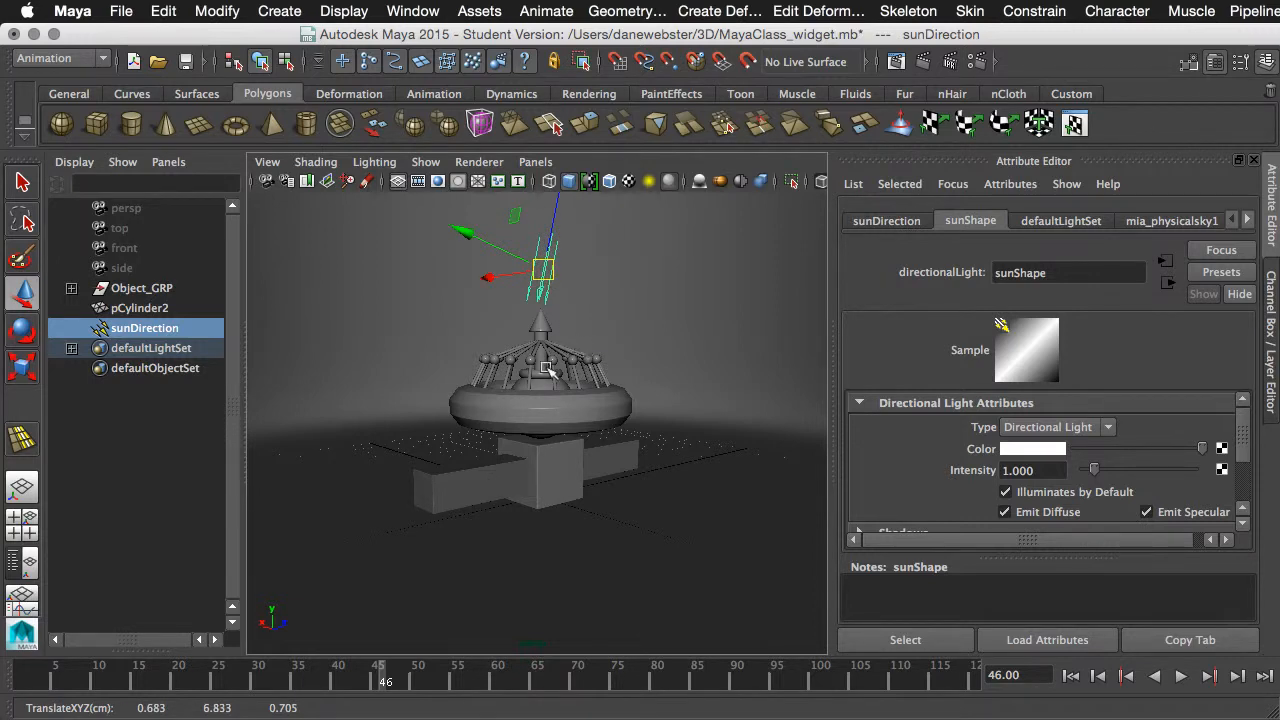
# - Render a closer perspective view of the widget with the sun and sky lighting and inspect its shadows
pyautogui.keyDown('alt'); pyautogui.moveTo(560, 370); pyautogui.dragTo(530, 415); pyautogui.keyUp('alt')
pyautogui.click(922, 62)
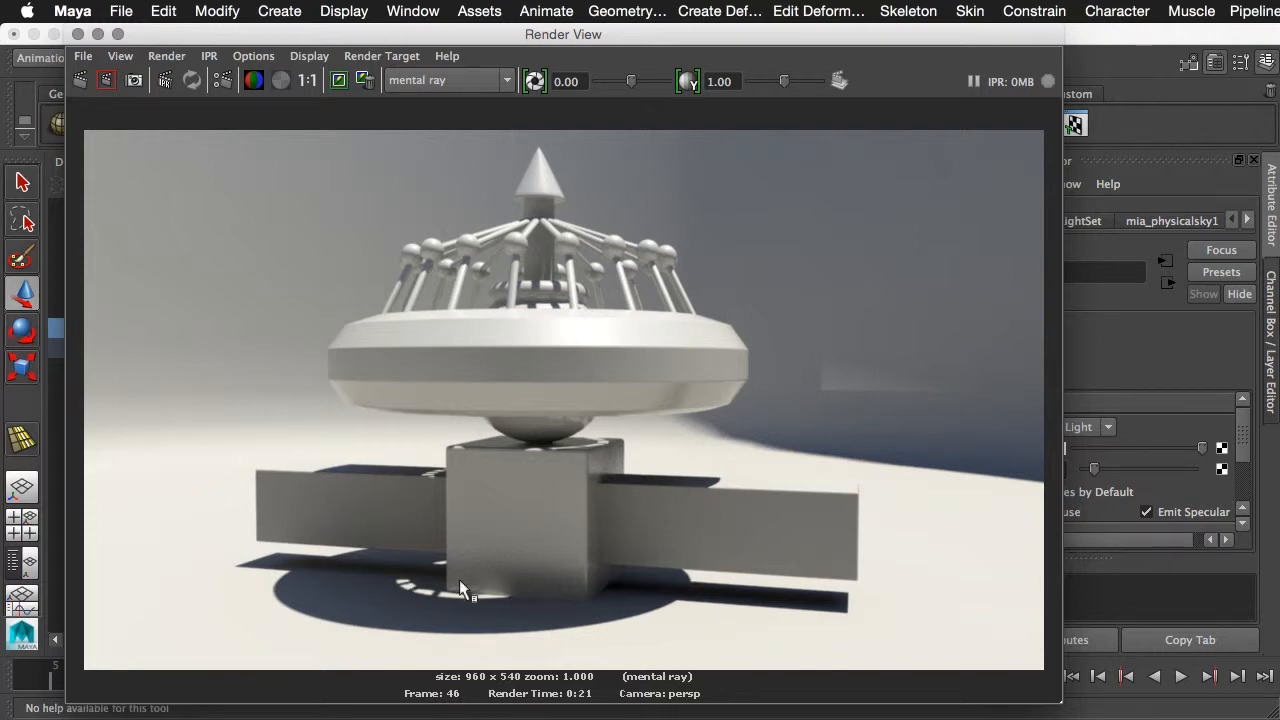
pyautogui.click(78, 35)
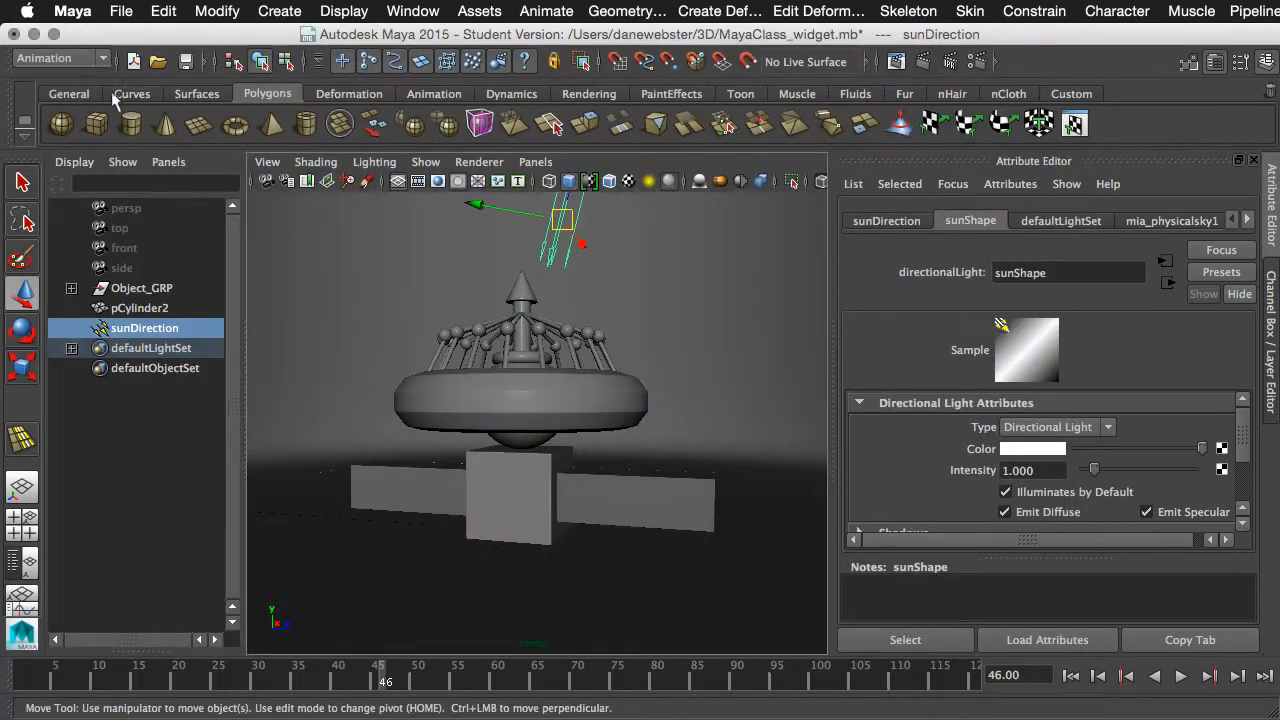
# - Turn off Casts Shadows in the backdrop cylinder's Render Stats and review its remaining render options
pyautogui.click(707, 291)
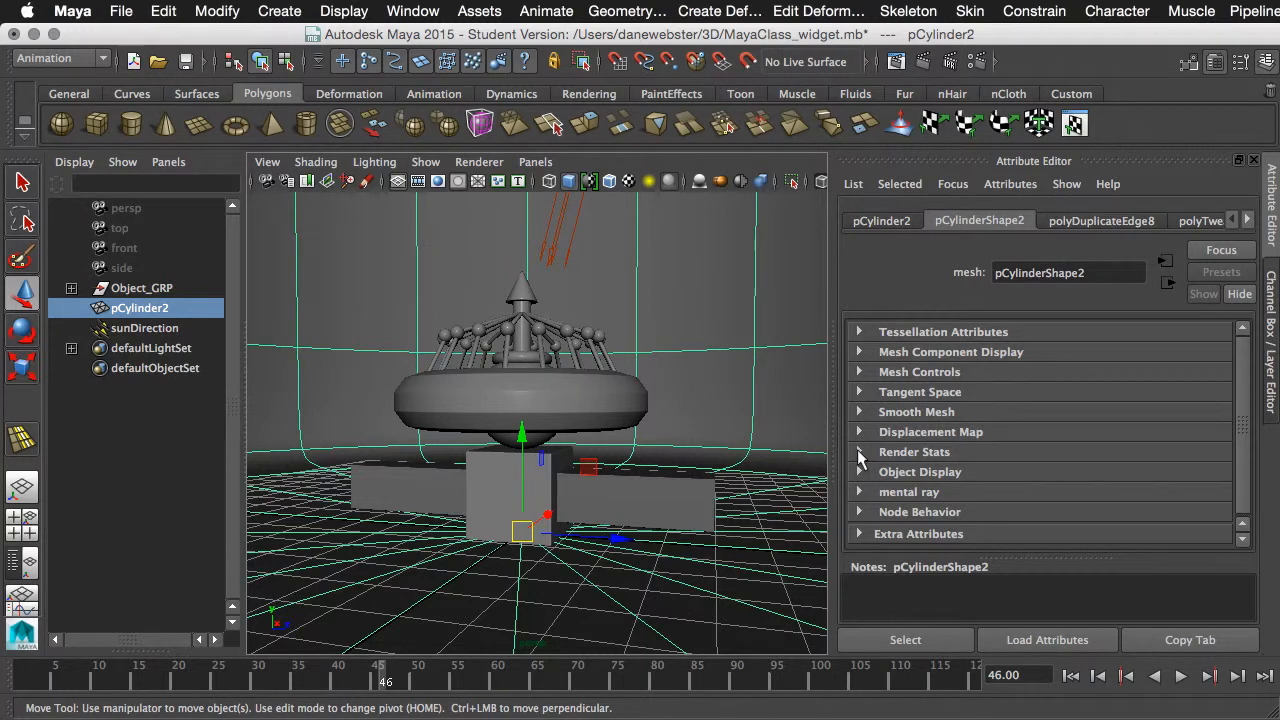
pyautogui.click(862, 451)
pyautogui.click(1054, 475)
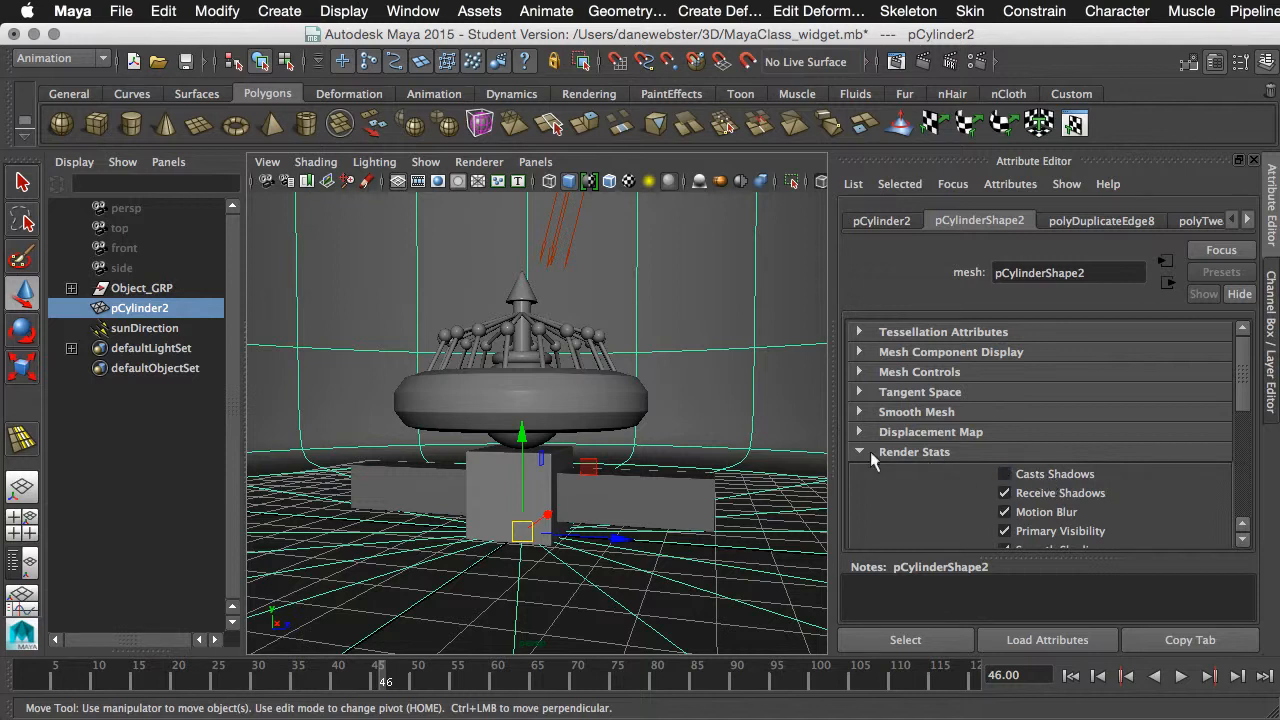
pyautogui.moveTo(1248, 402); pyautogui.dragTo(1247, 442)
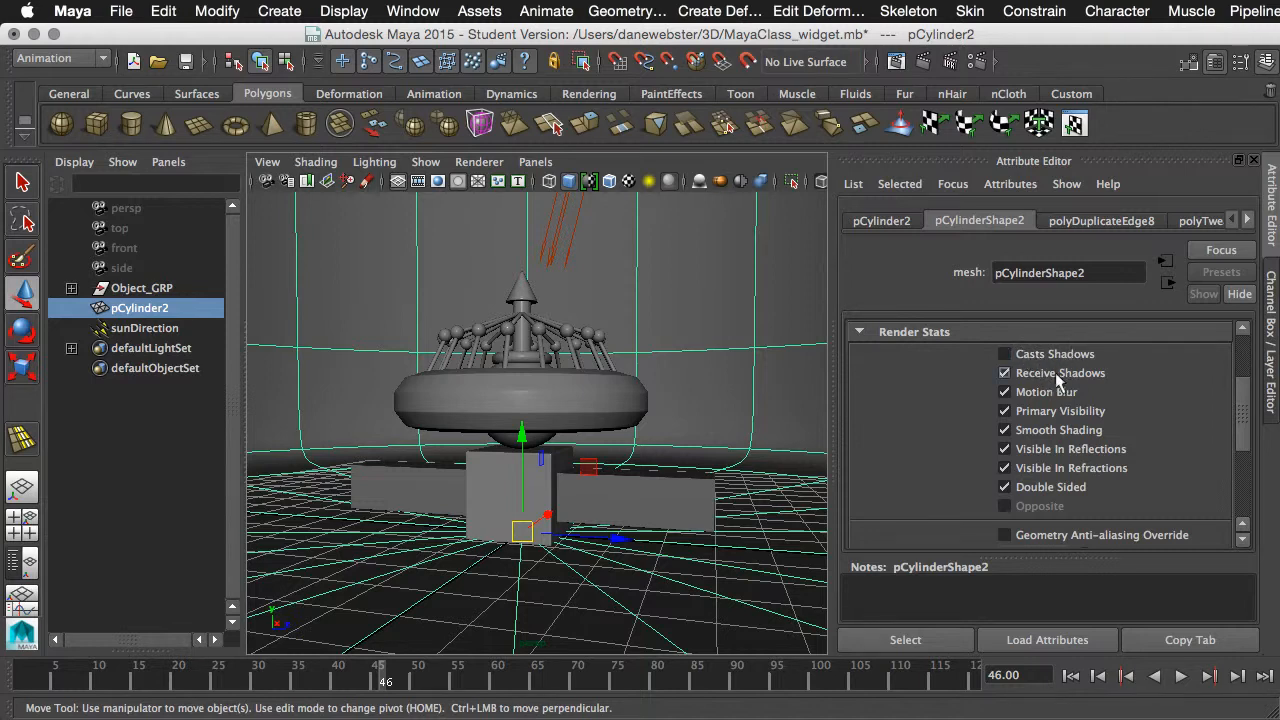
# - Render the perspective view with the backdrop's shadow casting turned off and inspect the lighting on the widget
pyautogui.click(924, 62)
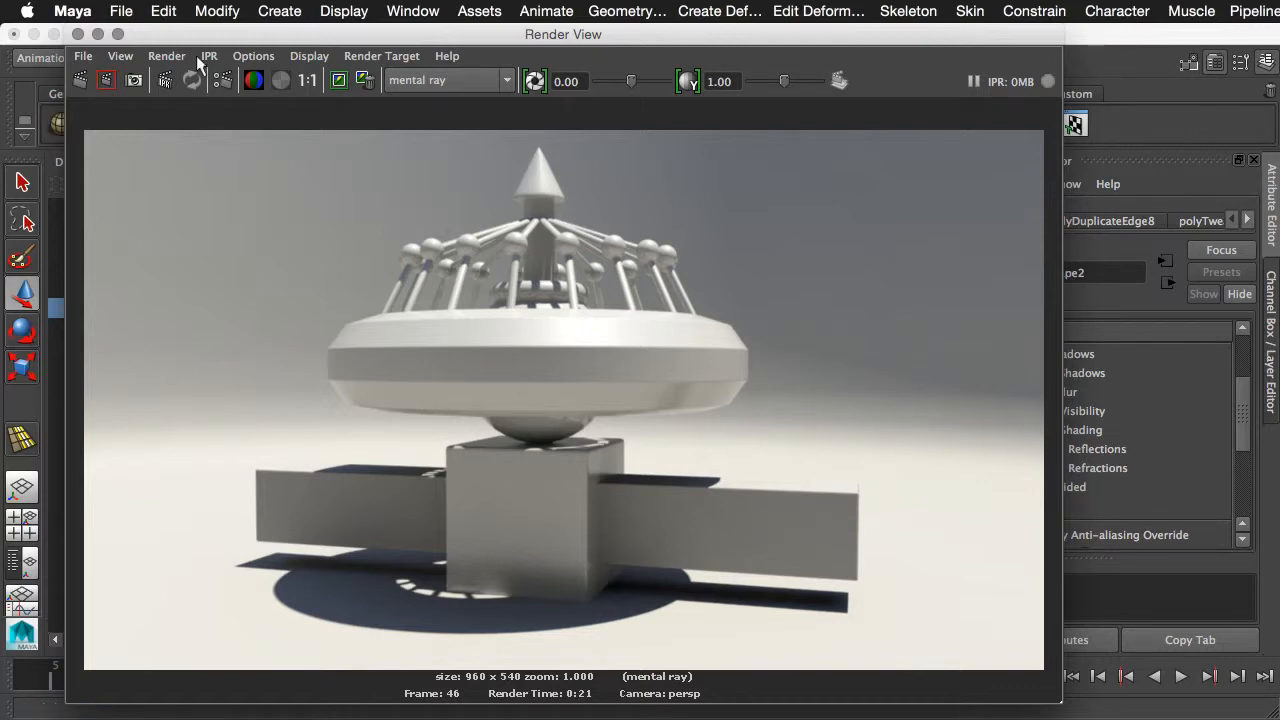
pyautogui.click(78, 35)
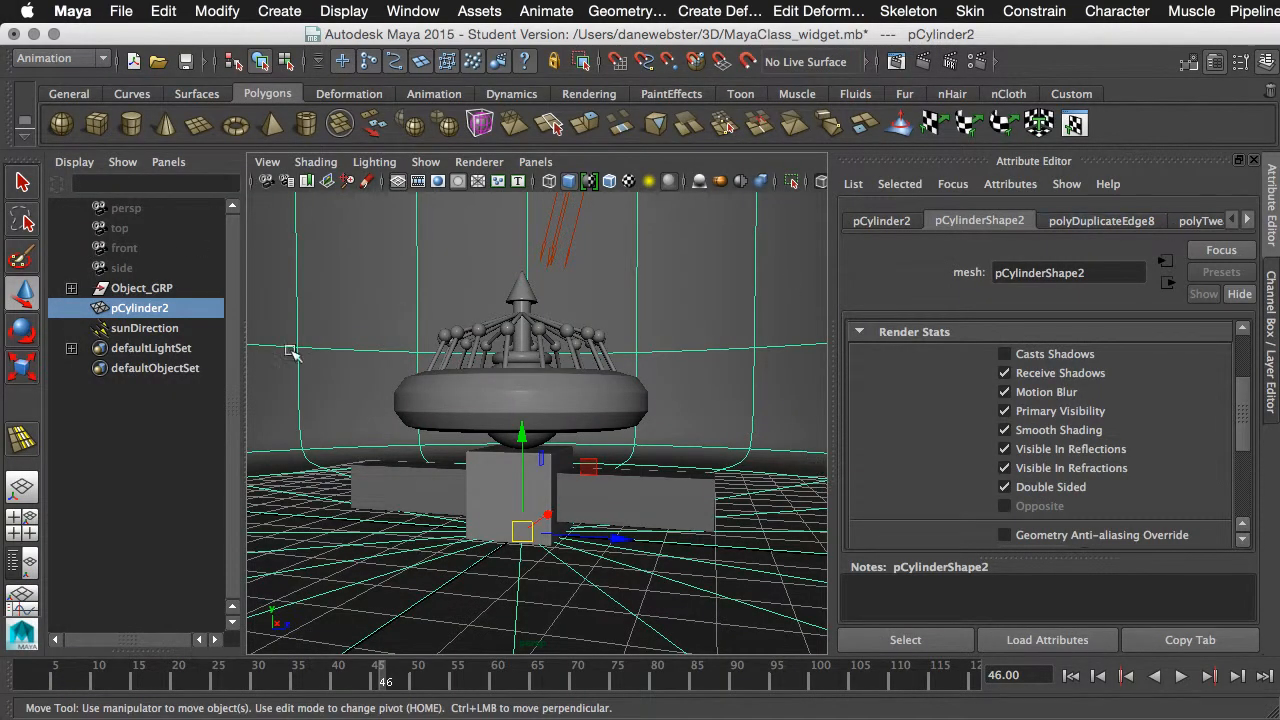
pyautogui.keyDown('alt'); pyautogui.moveTo(587, 446); pyautogui.dragTo(546, 429); pyautogui.keyUp('alt')
# - Show the Channel Box and check the transform values of the widget's base cube, torus, cone tip and long crossbar
pyautogui.hotkey('ctrl', 'a')
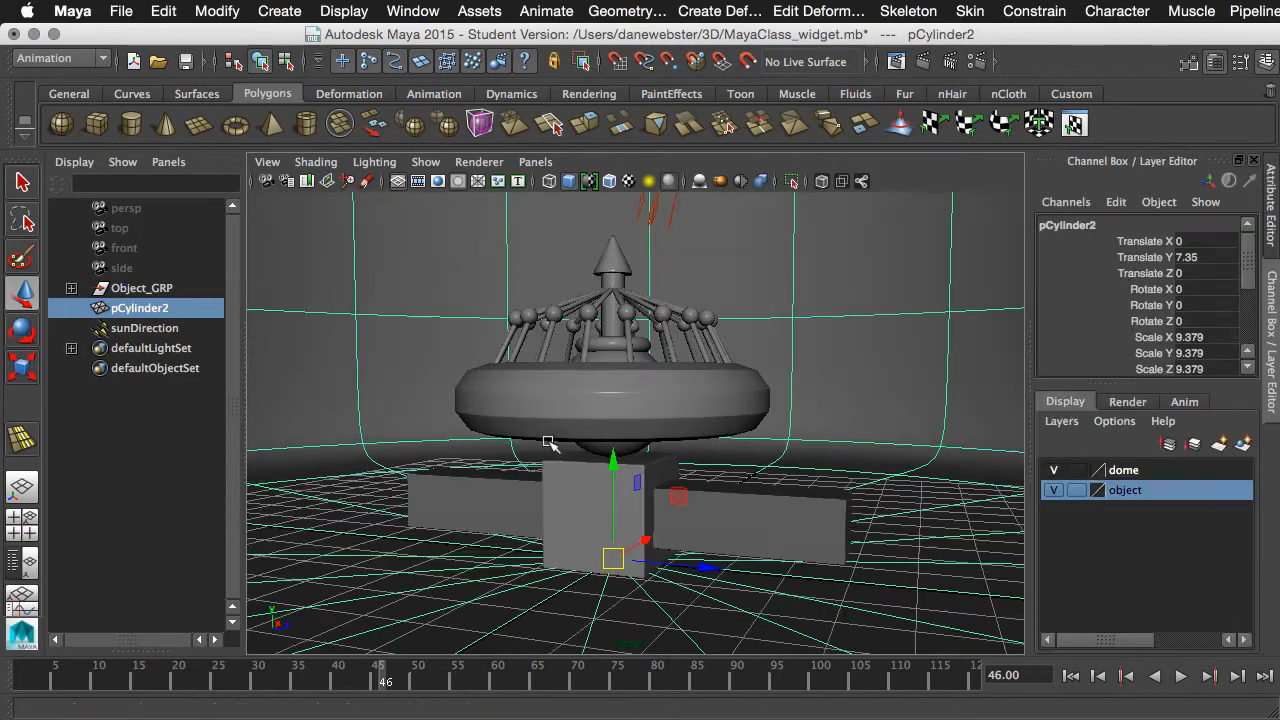
pyautogui.keyDown('alt'); pyautogui.moveTo(702, 480); pyautogui.dragTo(594, 477); pyautogui.keyUp('alt')
pyautogui.keyDown('alt'); pyautogui.moveTo(596, 475); pyautogui.dragTo(658, 474, button='right'); pyautogui.keyUp('alt')
pyautogui.keyDown('alt'); pyautogui.moveTo(666, 477); pyautogui.dragTo(684, 475, button='middle'); pyautogui.keyUp('alt')
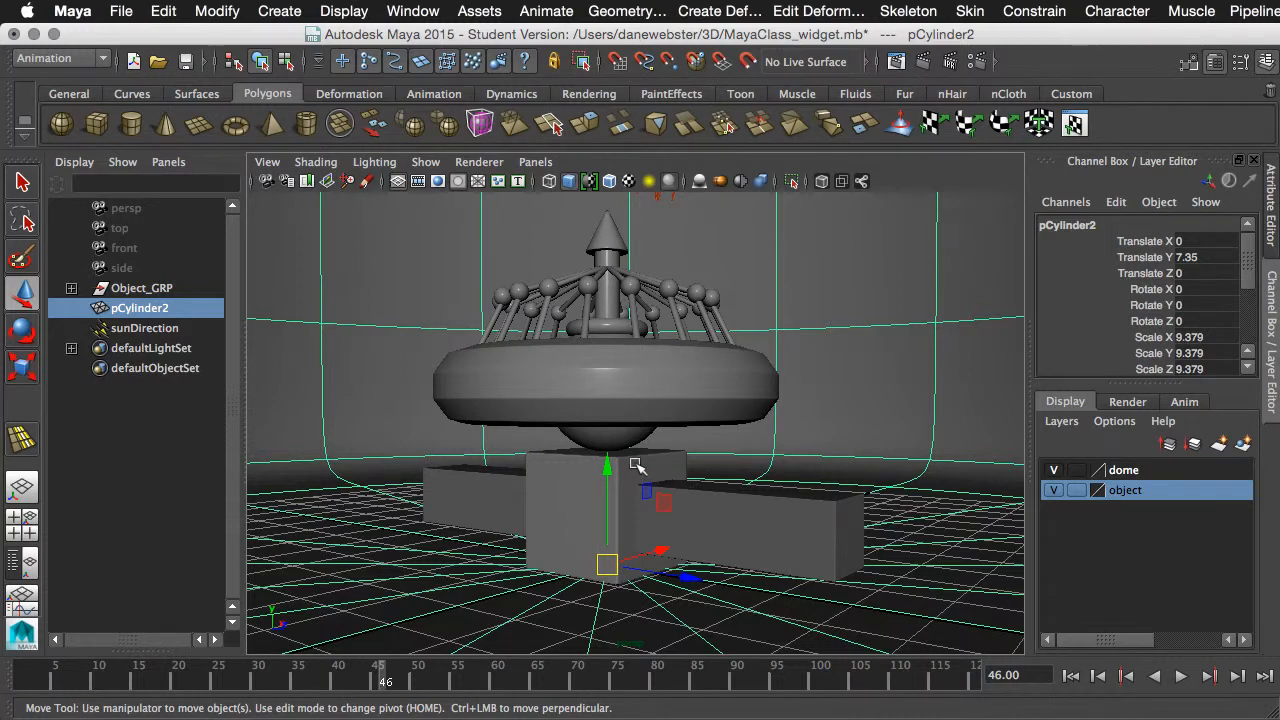
pyautogui.click(637, 465)
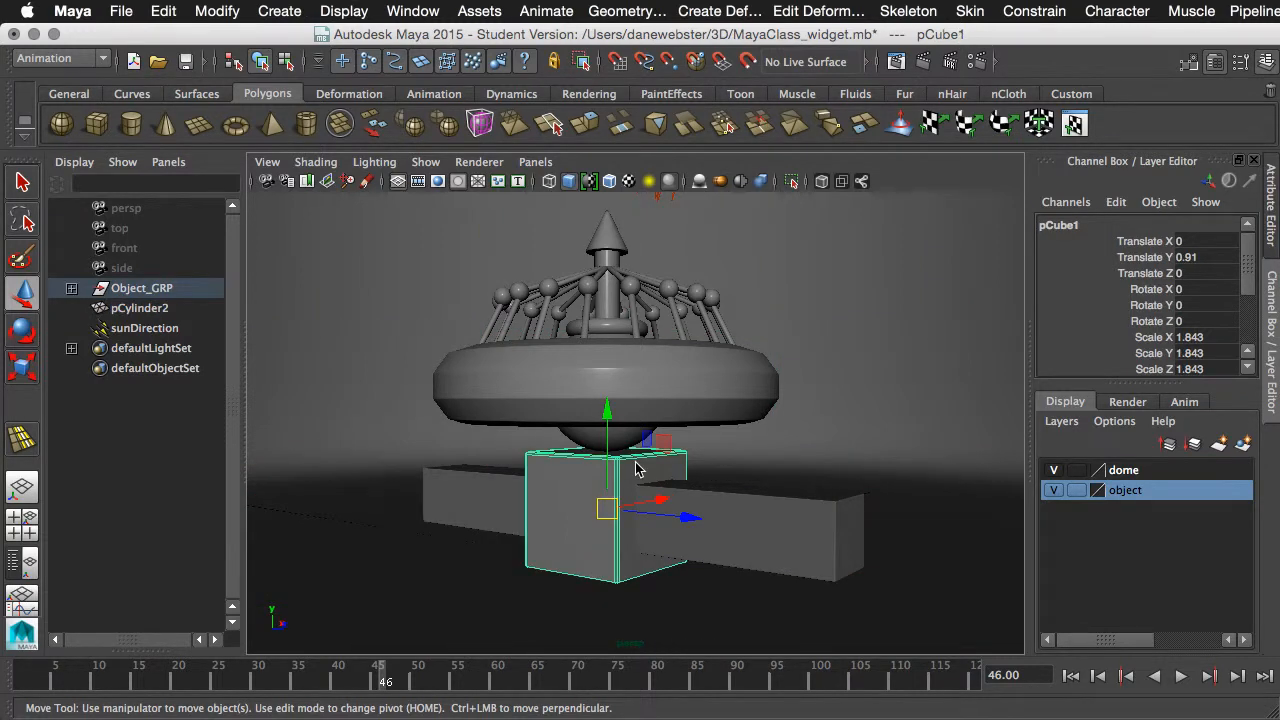
pyautogui.click(641, 370)
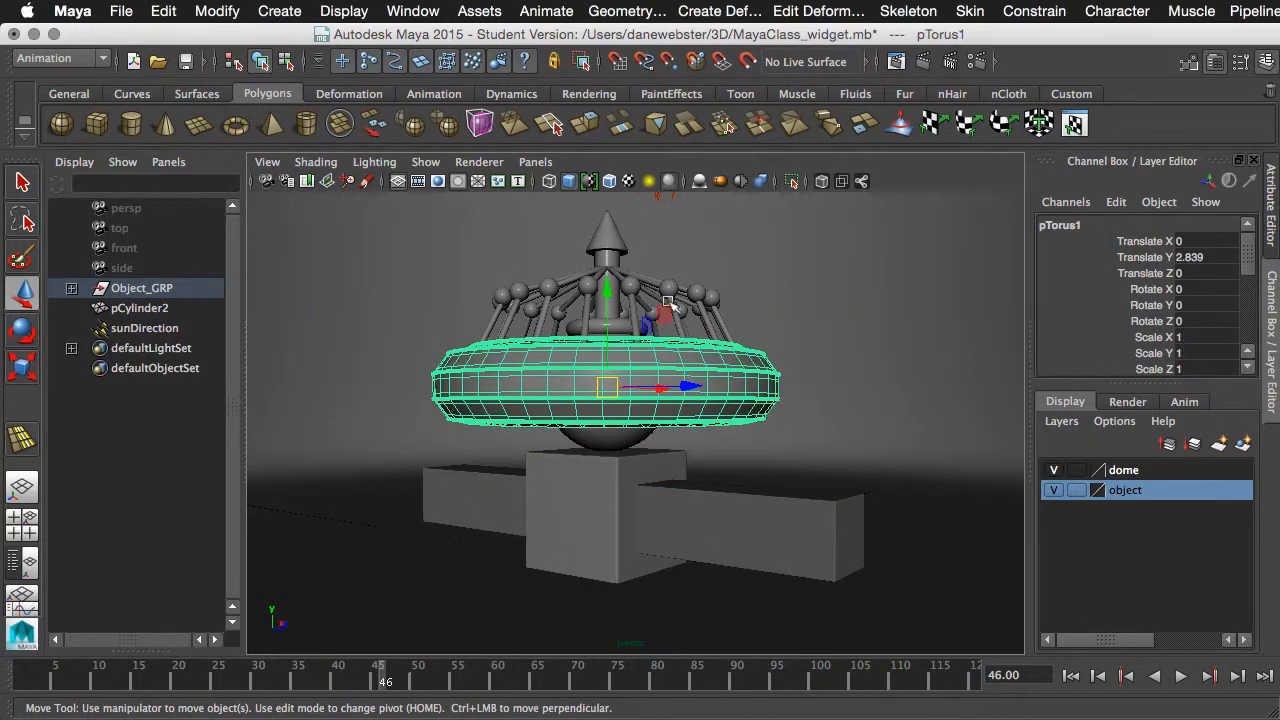
pyautogui.click(612, 246)
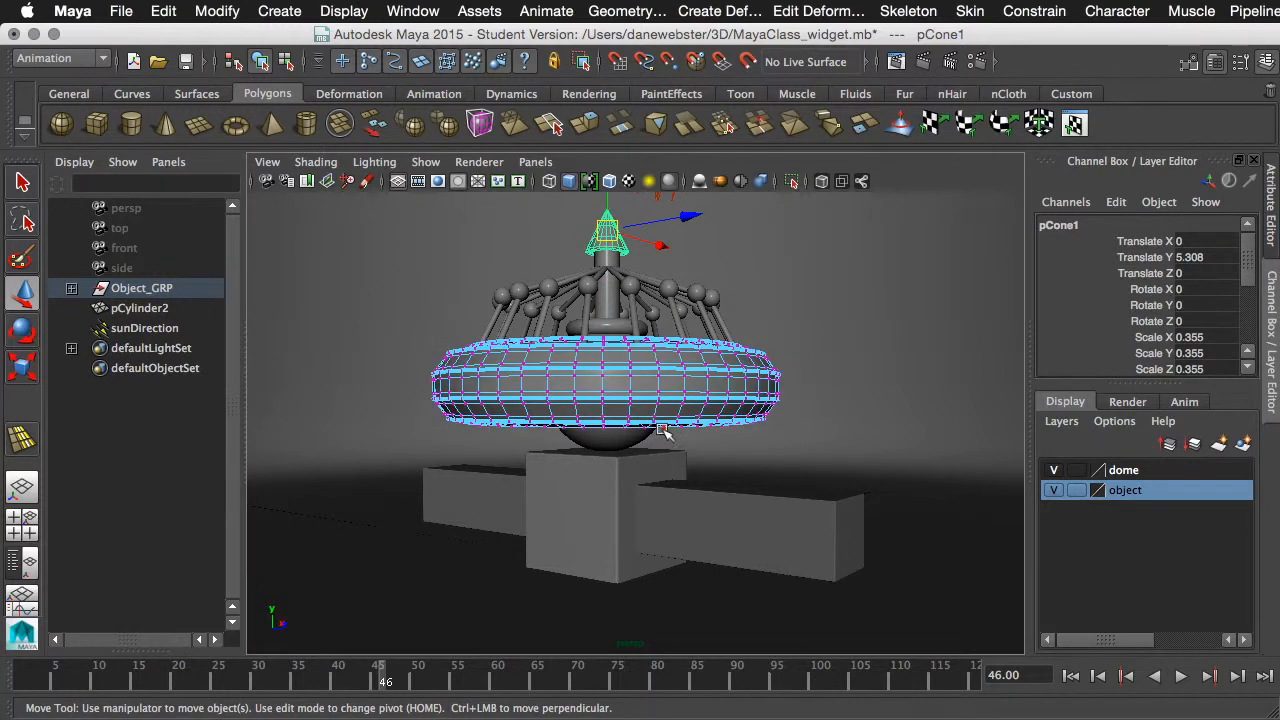
pyautogui.moveTo(632, 390); pyautogui.dragTo(680, 370, button='right')
pyautogui.click(837, 508)
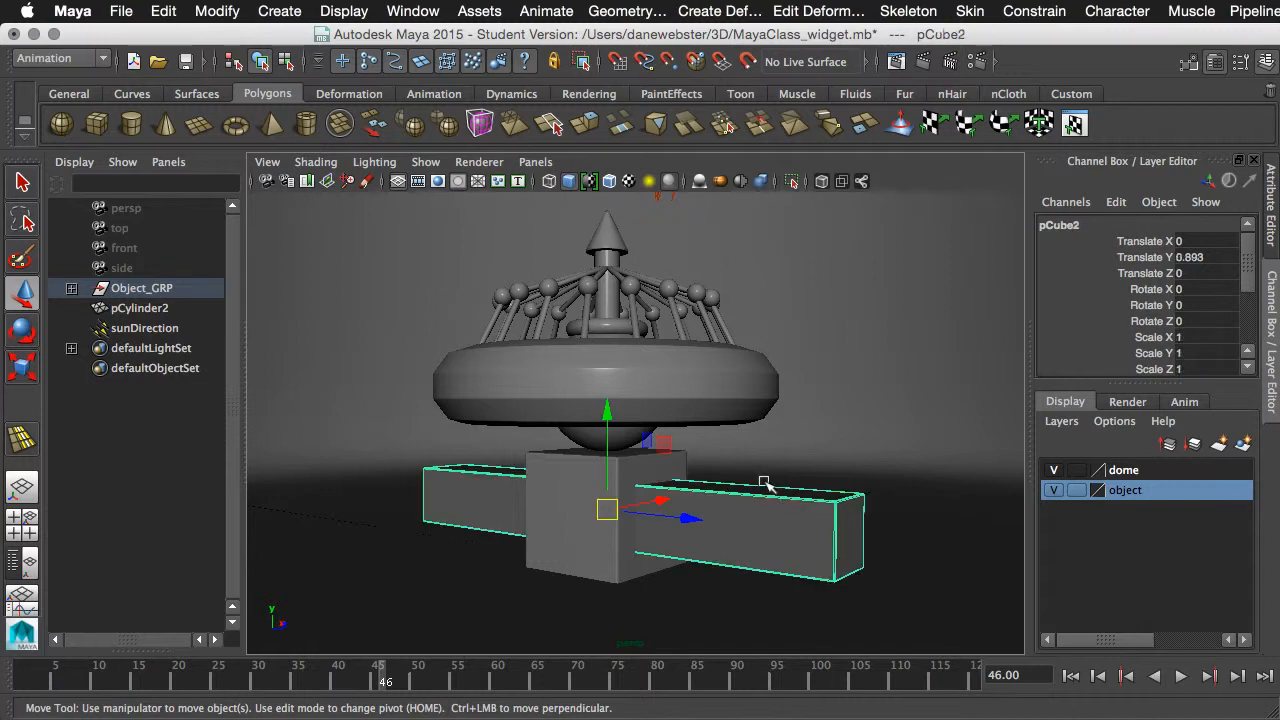
# - Select all the widget's parts without the backdrop and sun light, and freeze their transformations
pyautogui.keyDown('alt'); pyautogui.moveTo(765, 482); pyautogui.dragTo(648, 470, button='right'); pyautogui.keyUp('alt')
pyautogui.moveTo(378, 252); pyautogui.dragTo(870, 574)
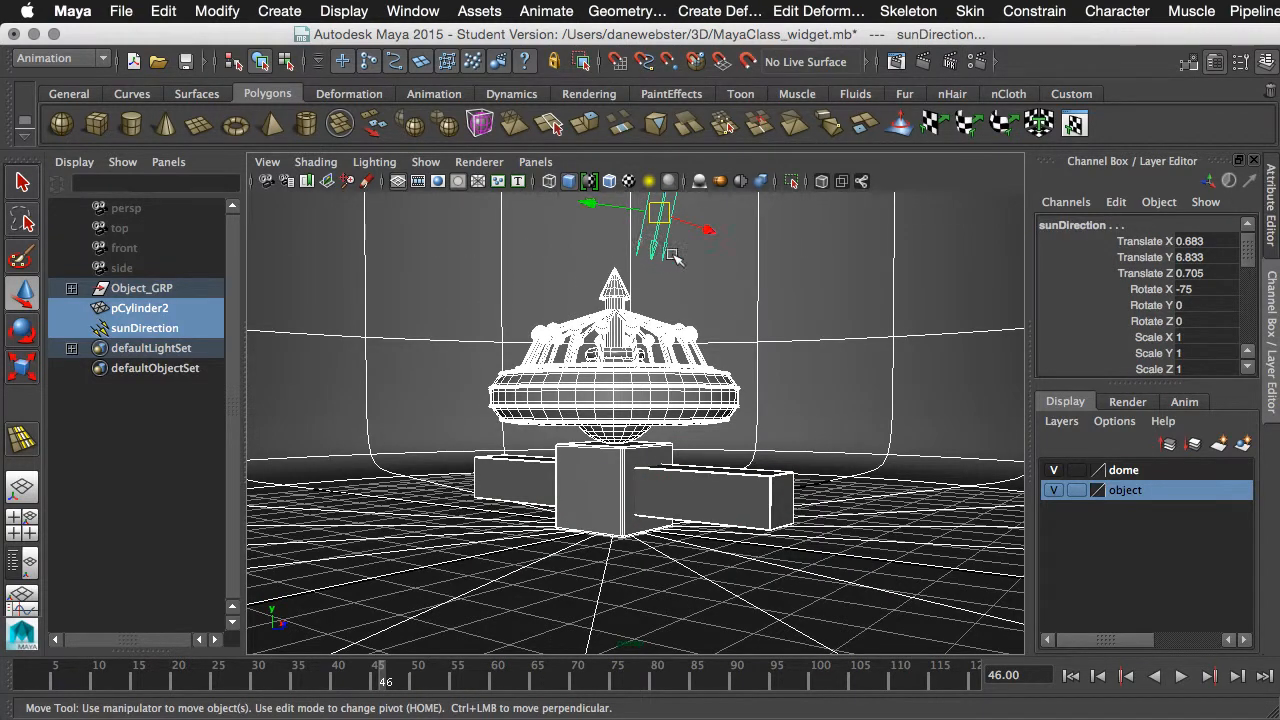
pyautogui.press('super+z')
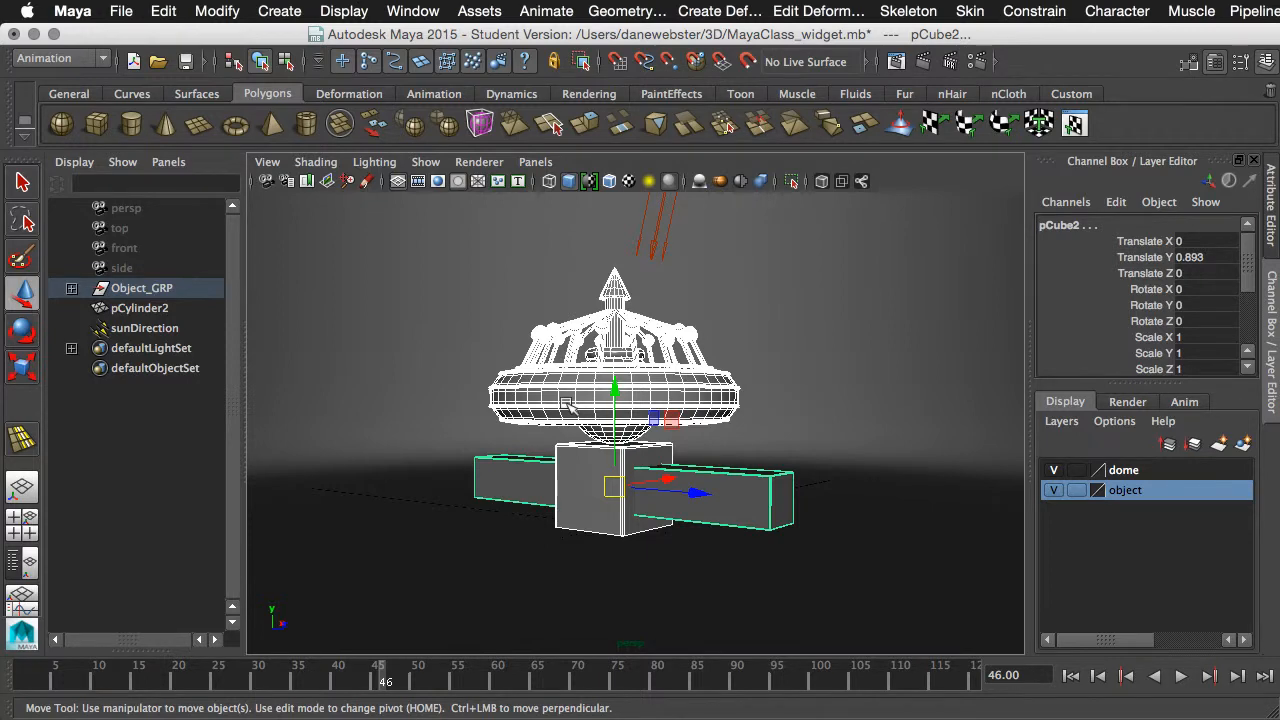
pyautogui.click(163, 11)
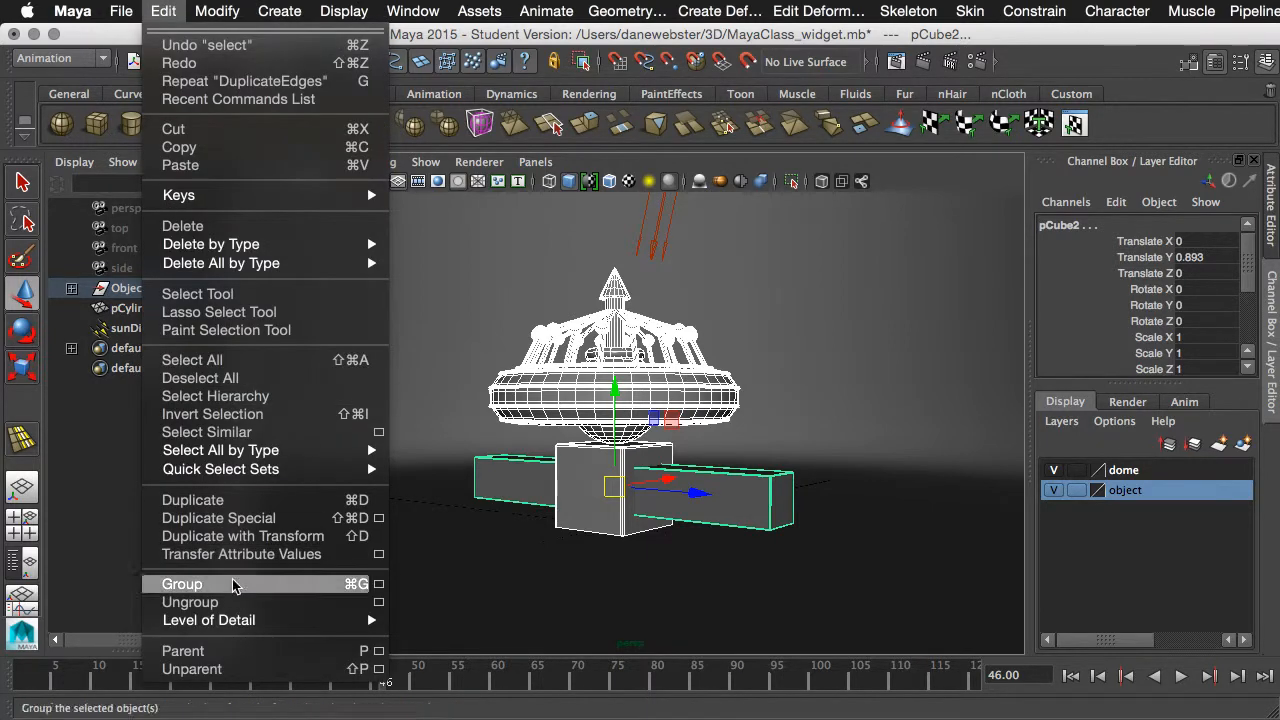
pyautogui.click(168, 12)
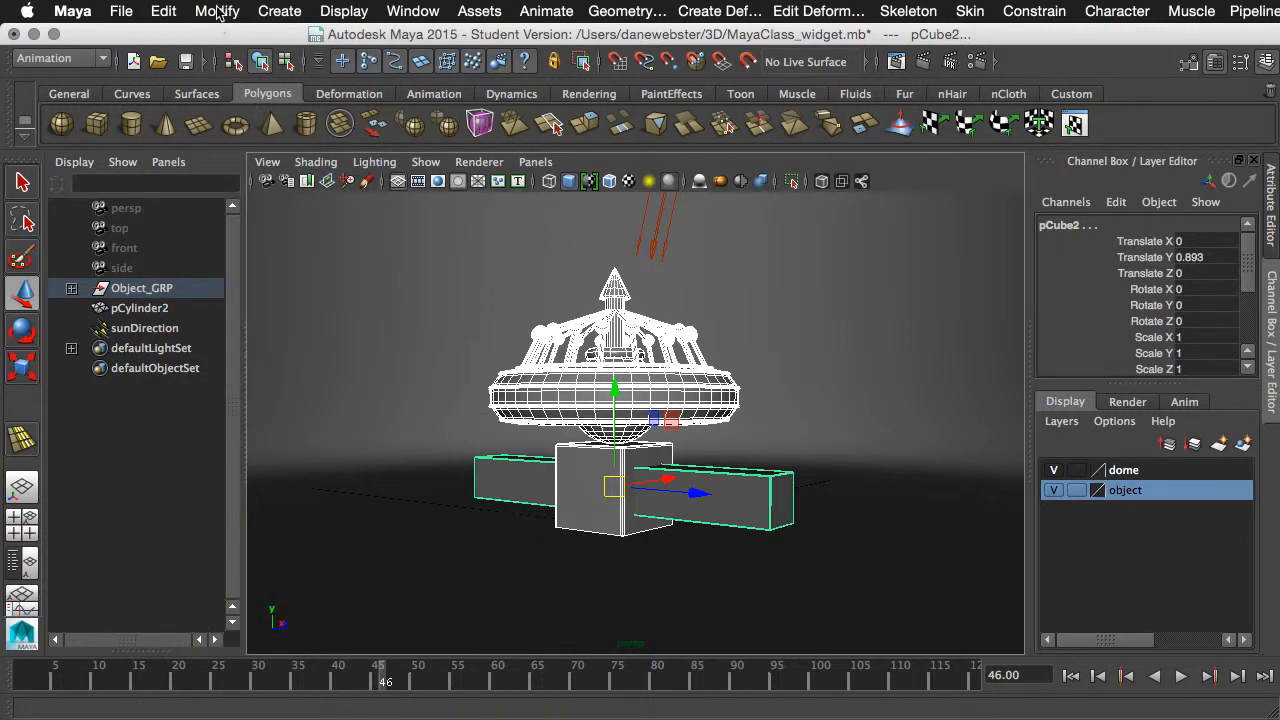
pyautogui.click(216, 11)
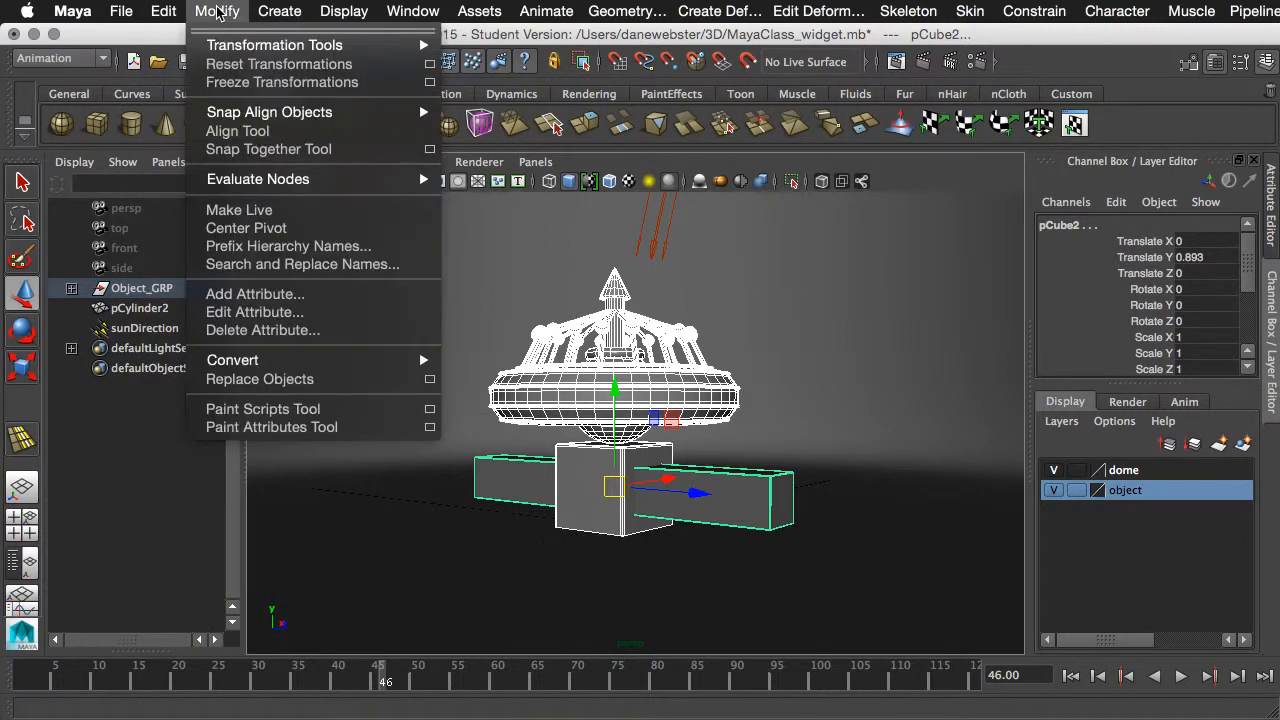
pyautogui.click(255, 84)
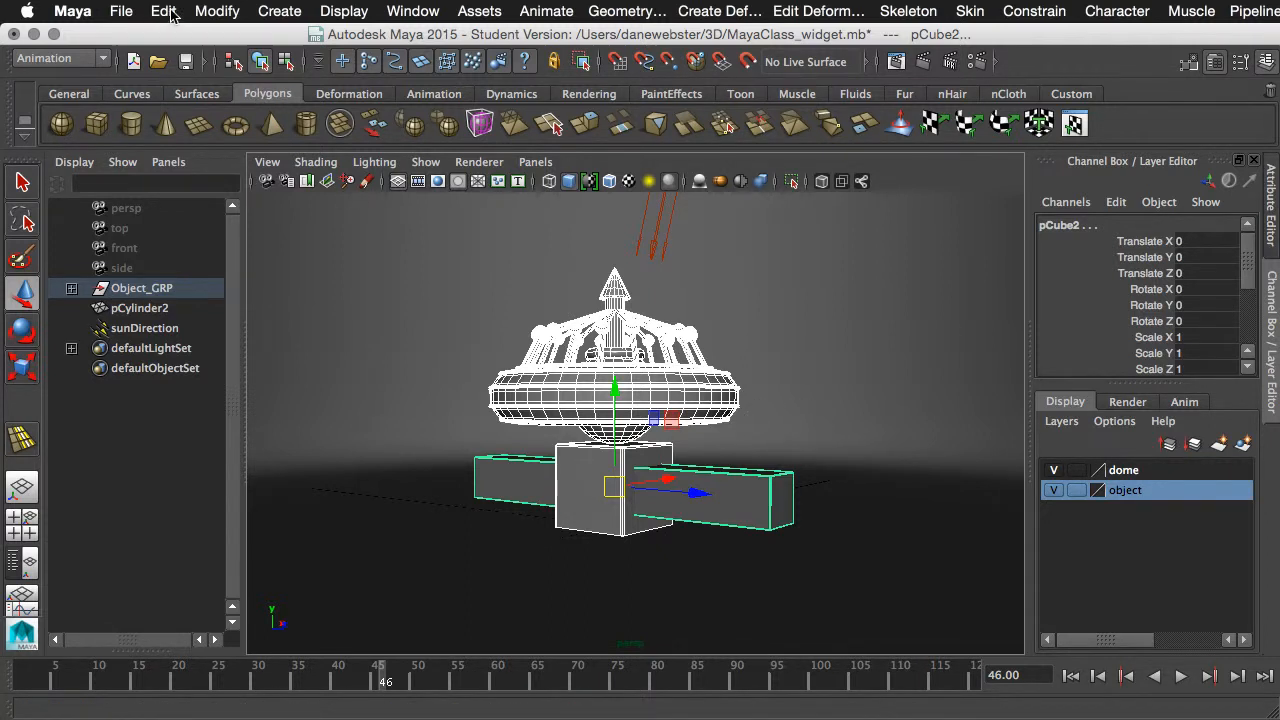
# - Select the whole Object_GRP group in the Outliner as the object to animate
pyautogui.click(164, 11)
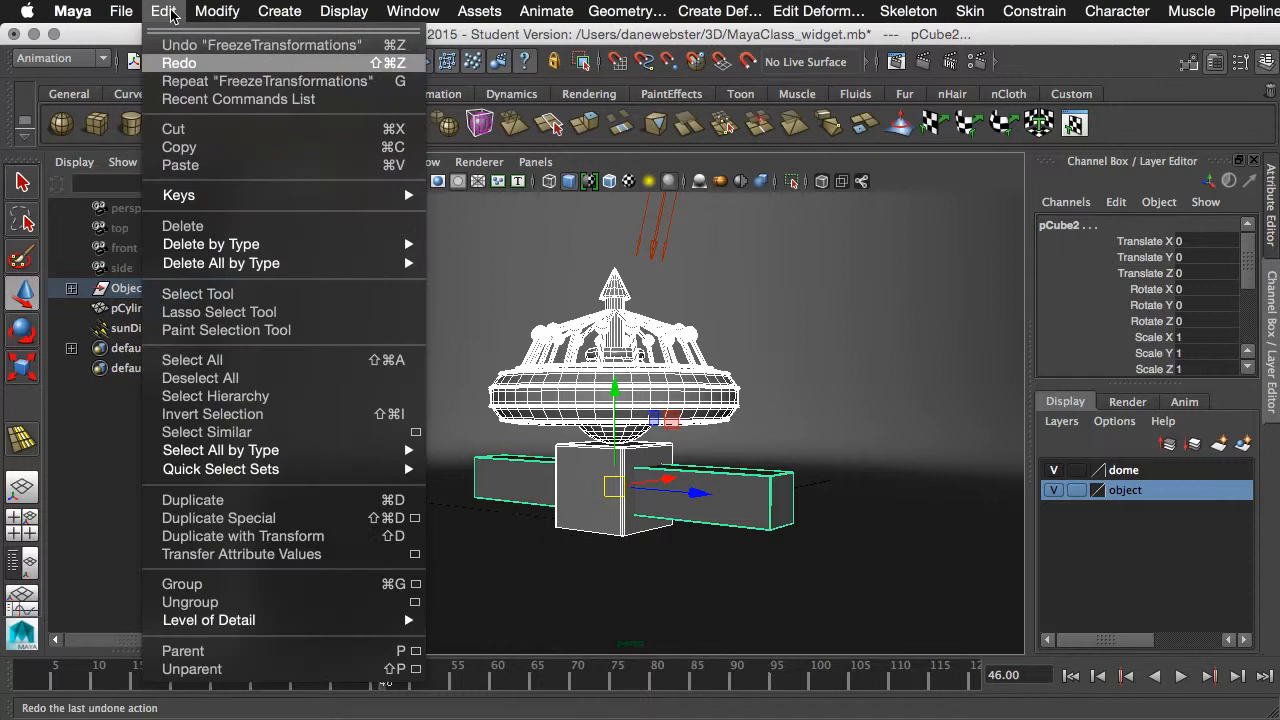
pyautogui.click(222, 591)
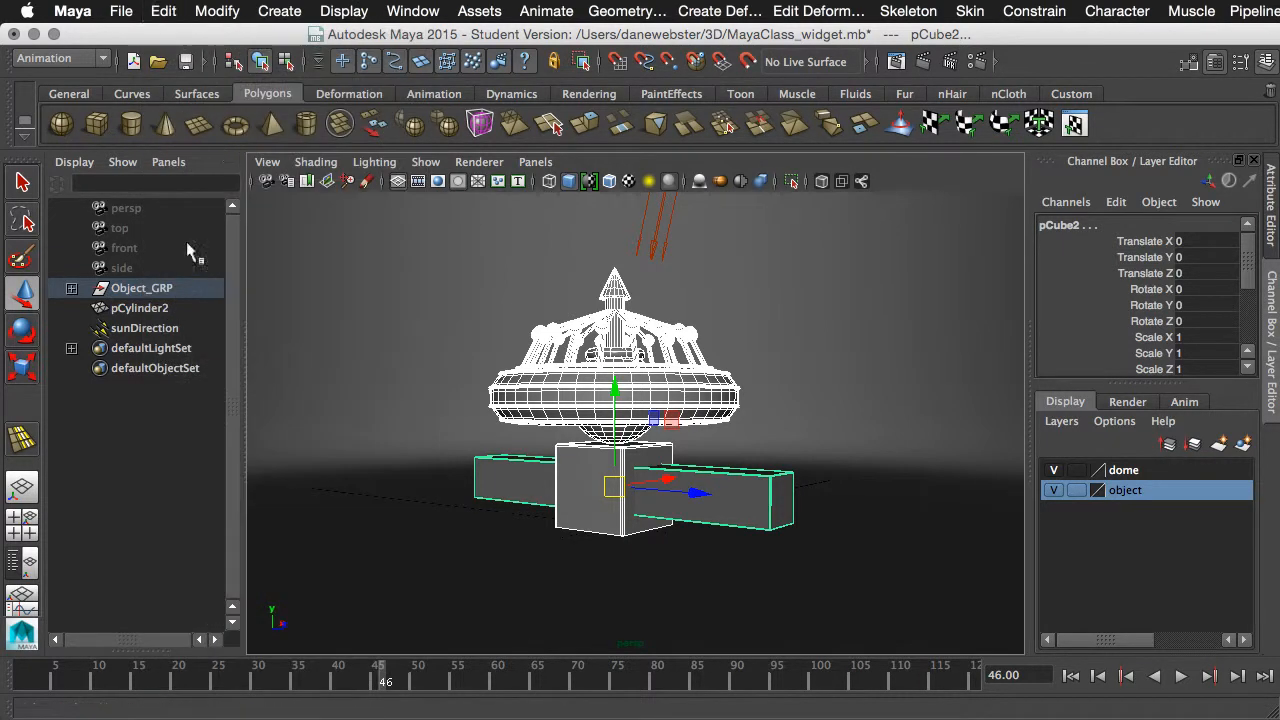
pyautogui.click(155, 290)
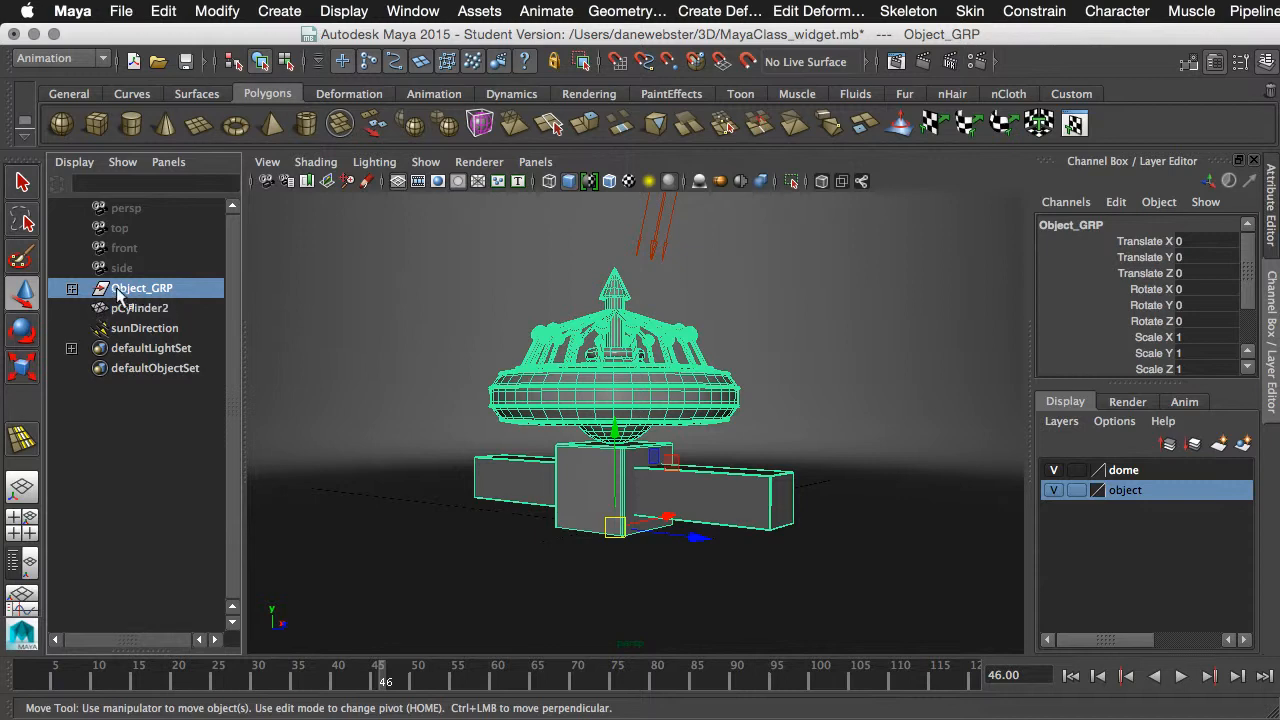
pyautogui.keyDown('alt'); pyautogui.moveTo(720, 404); pyautogui.dragTo(758, 421, button='right'); pyautogui.keyUp('alt')
pyautogui.moveTo(758, 421)
pyautogui.keyDown('alt'); pyautogui.mouseDown(button='middle')
pyautogui.moveTo(757, 438)
pyautogui.moveTo(757, 421)
pyautogui.mouseUp(button='middle'); pyautogui.keyUp('alt')
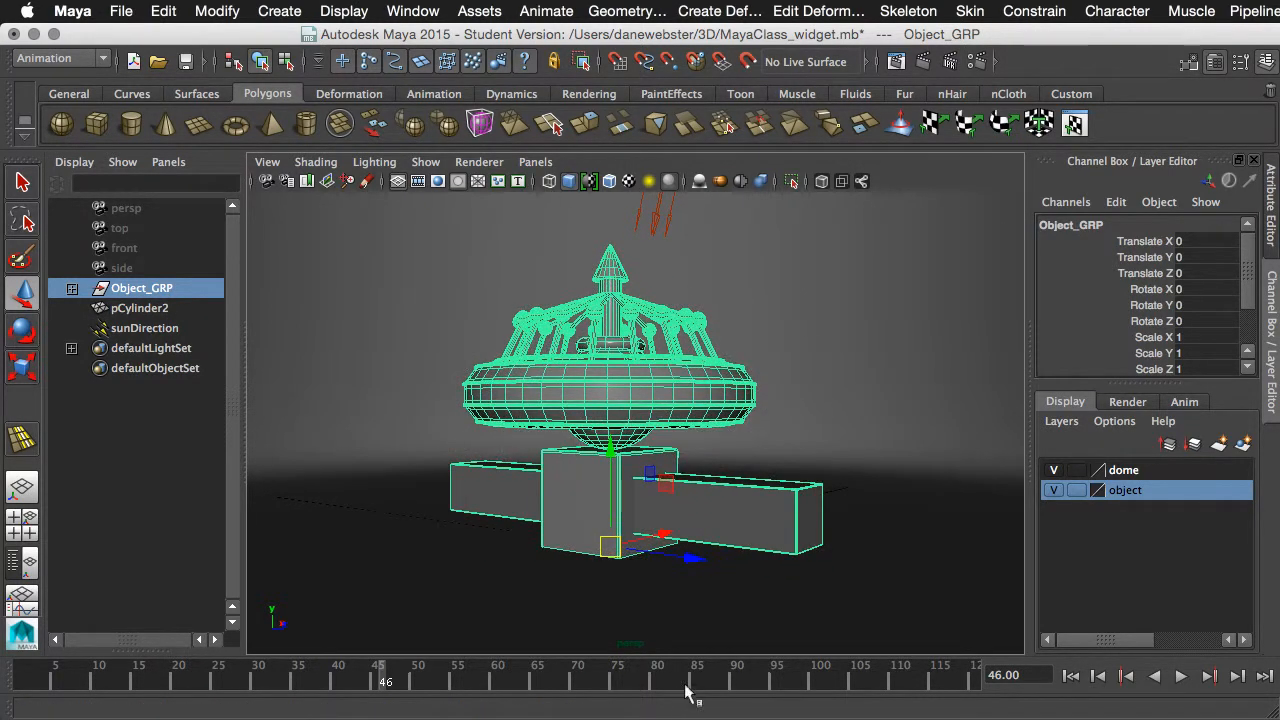
# - Scrub between frame 1 and frame 119, show the range slider, and briefly play back the timeline
pyautogui.moveTo(168, 682); pyautogui.dragTo(18, 684)
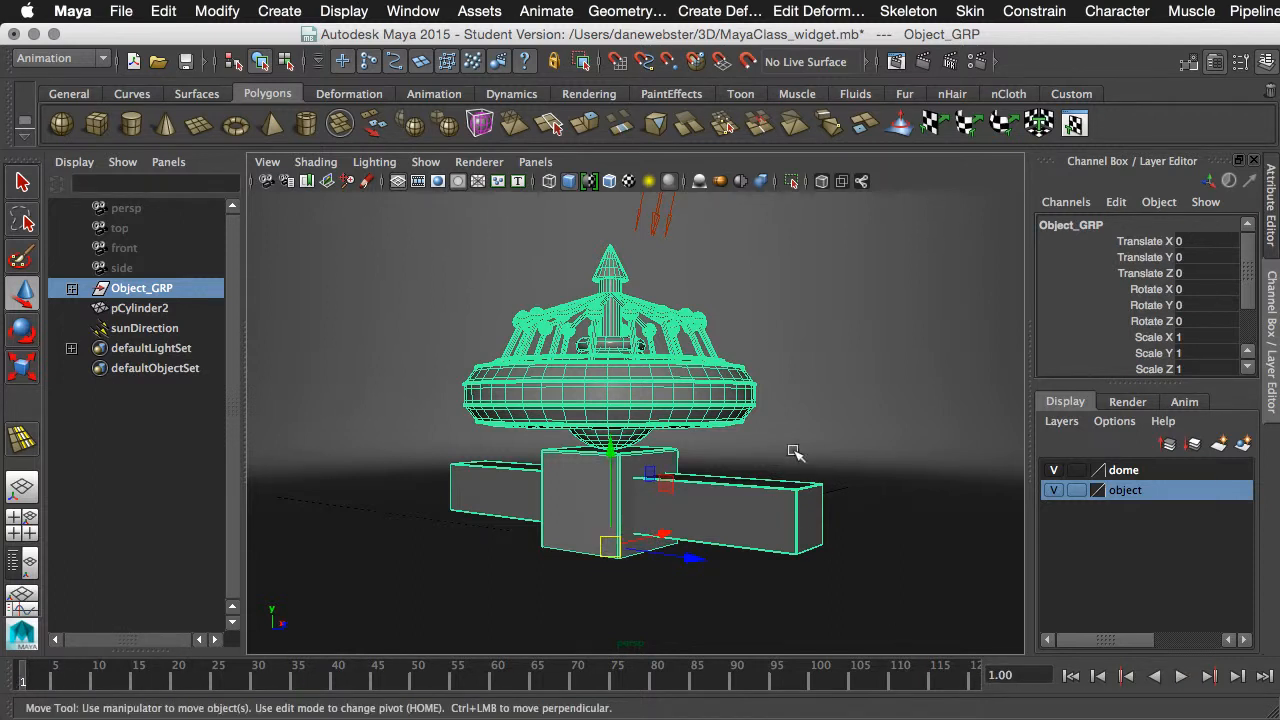
pyautogui.click(966, 683)
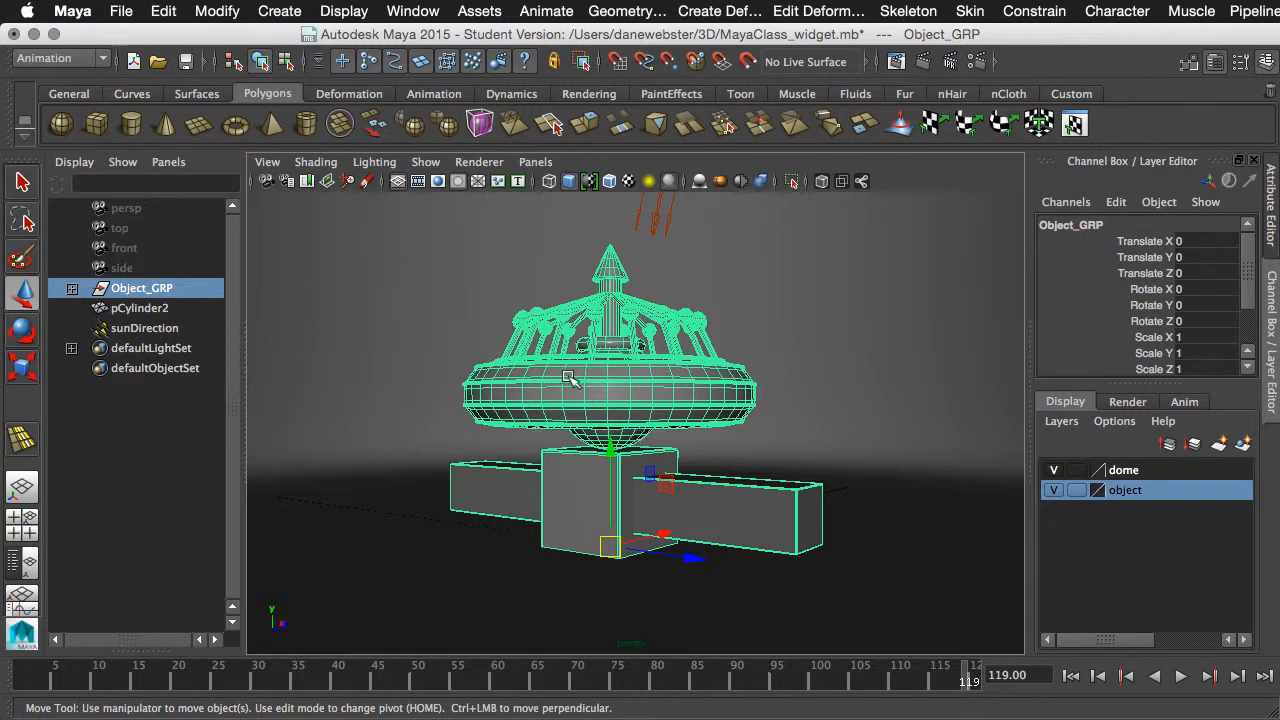
pyautogui.press('space')
pyautogui.moveTo(949, 400); pyautogui.dragTo(857, 420)
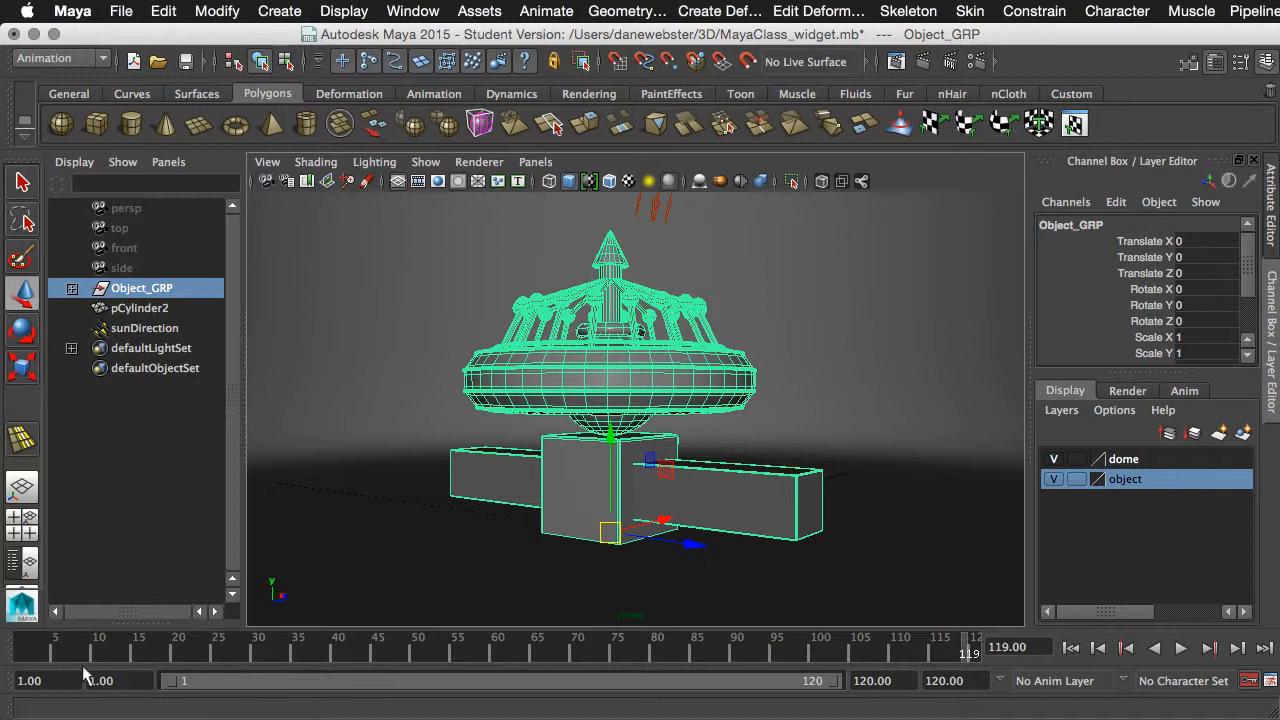
pyautogui.hotkey('alt', 'v')
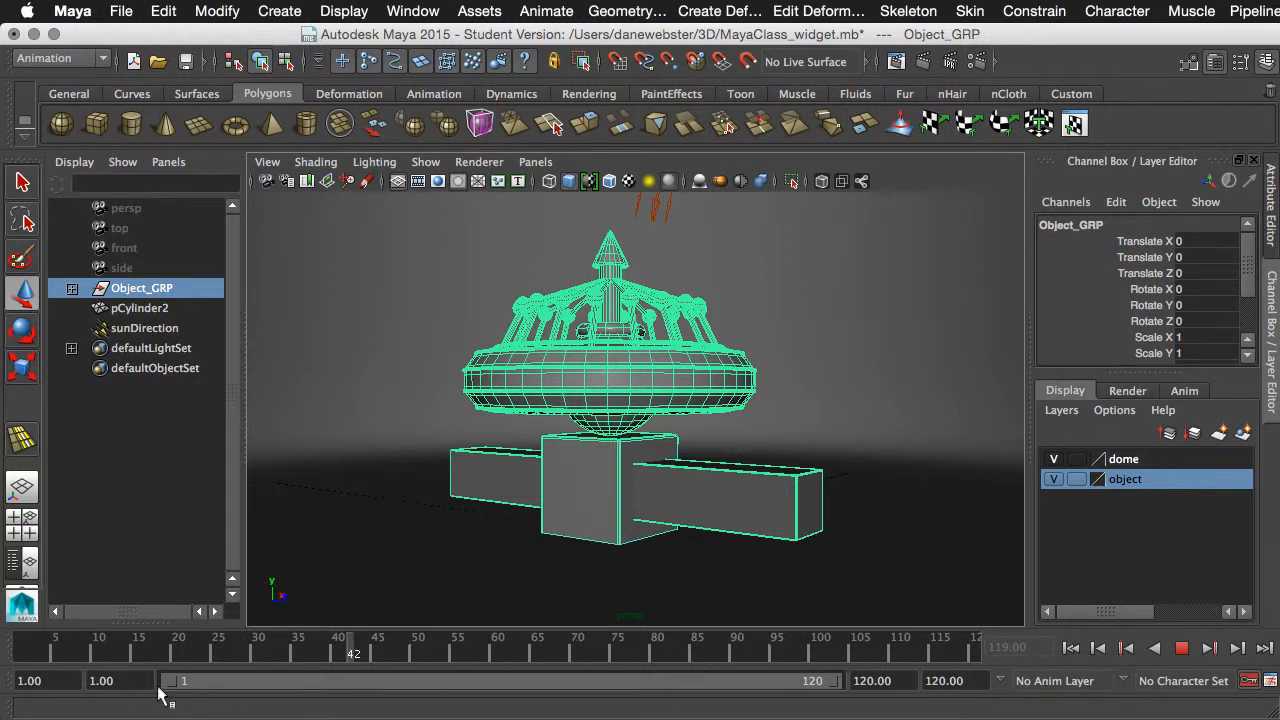
pyautogui.hotkey('alt', 'v')
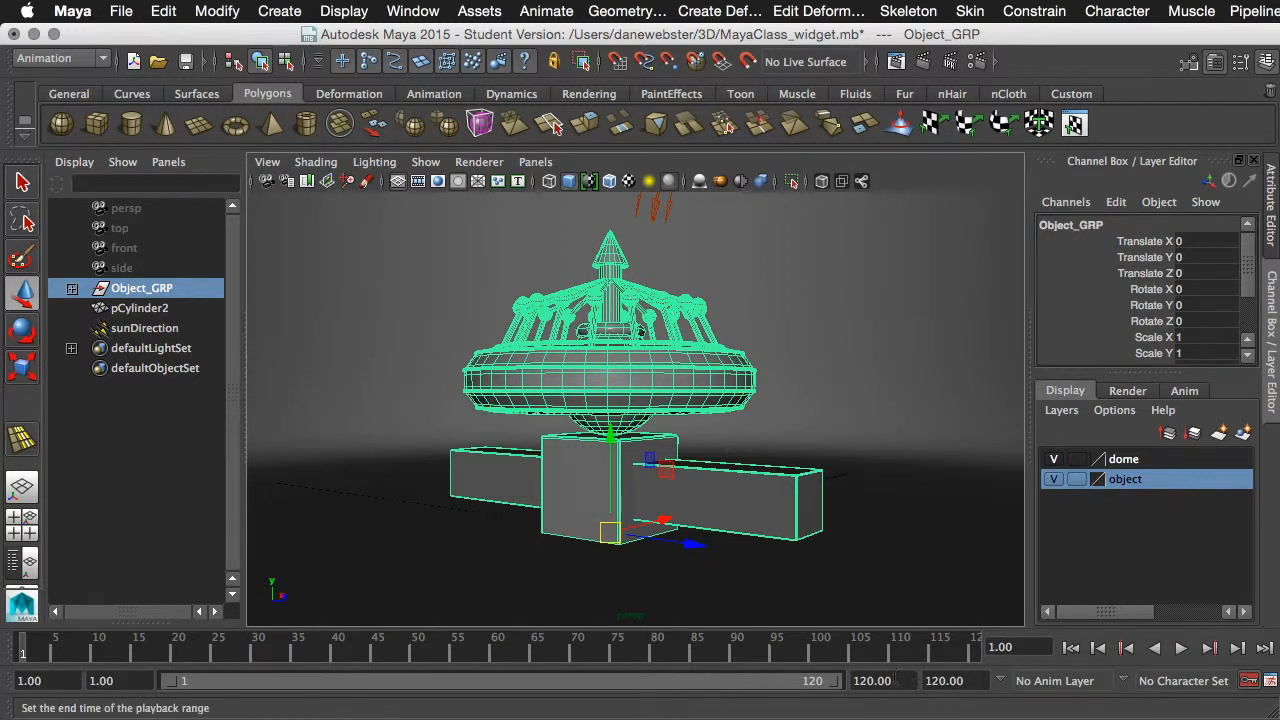
# - Set the playback end time to frame 24 and the animation end time to frame 48
pyautogui.moveTo(904, 680); pyautogui.dragTo(794, 677)
pyautogui.write('24')
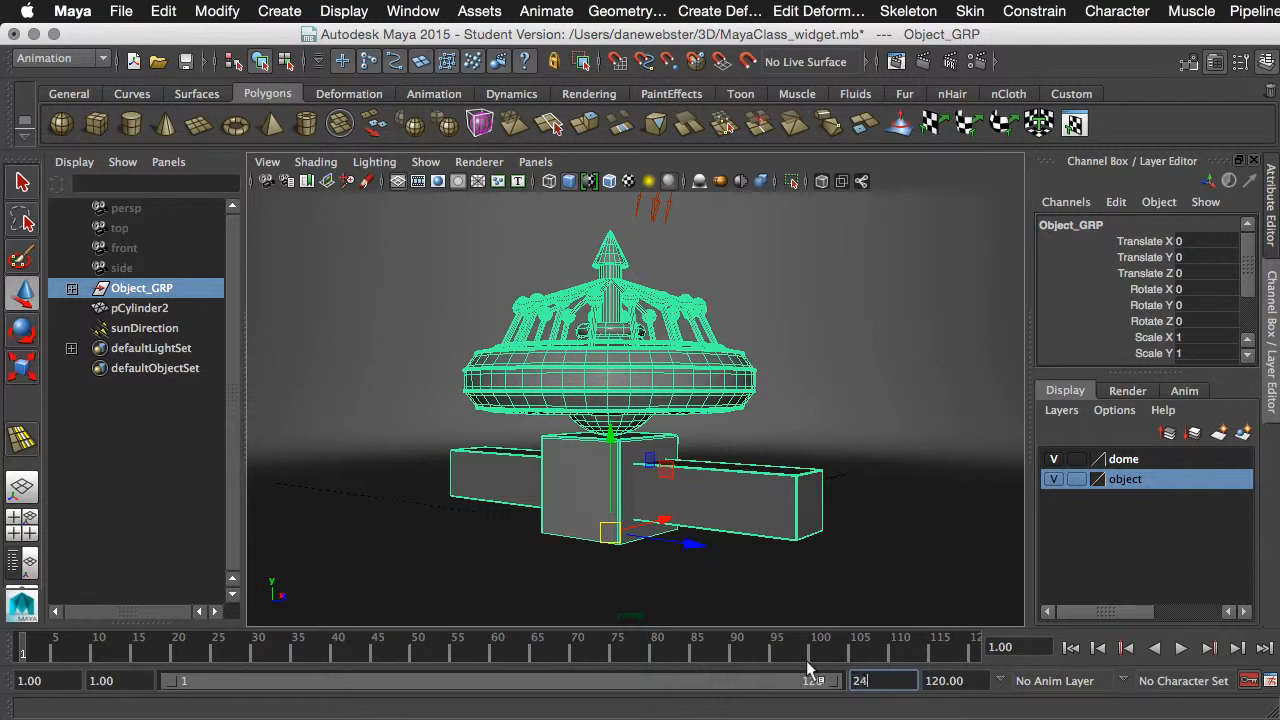
pyautogui.press('Tab')
pyautogui.write('48')
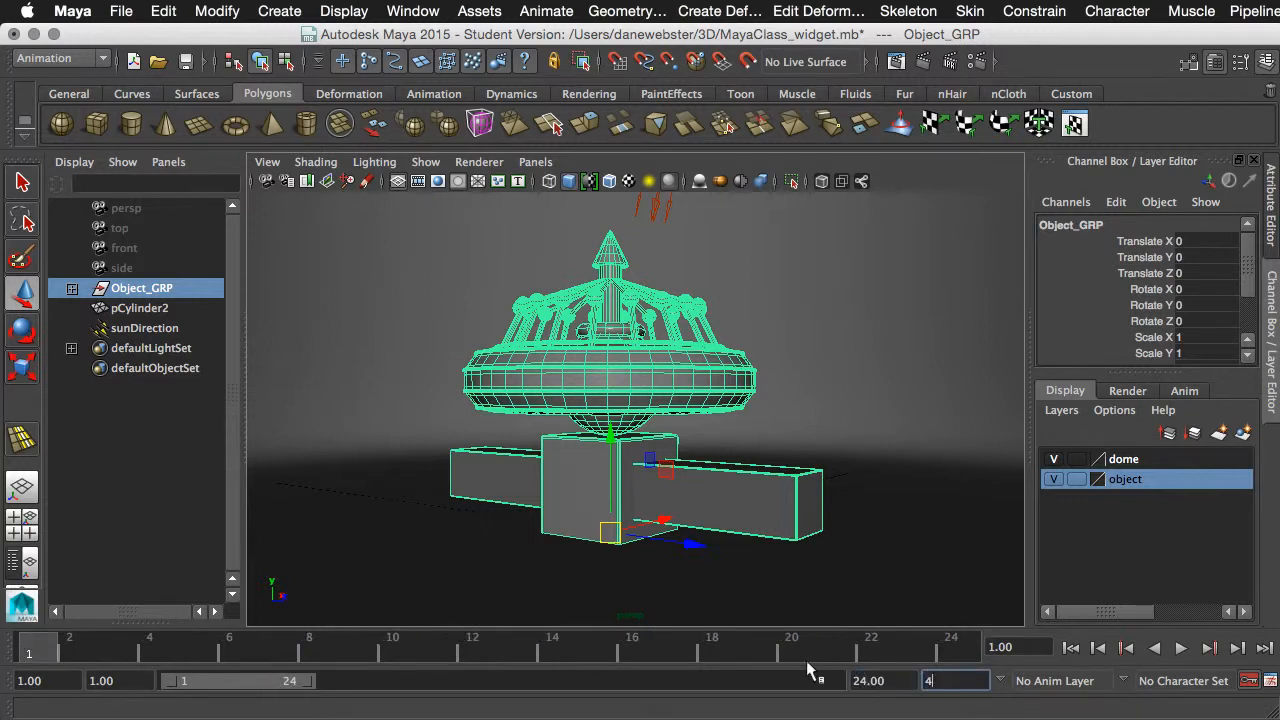
pyautogui.press('Return')
# - Stretch the playback range out to frame 48, and set its end time to frame 120
pyautogui.moveTo(561, 654)
pyautogui.mouseDown()
pyautogui.moveTo(751, 648)
pyautogui.moveTo(551, 650)
pyautogui.mouseUp()
pyautogui.moveTo(503, 685); pyautogui.dragTo(812, 688)
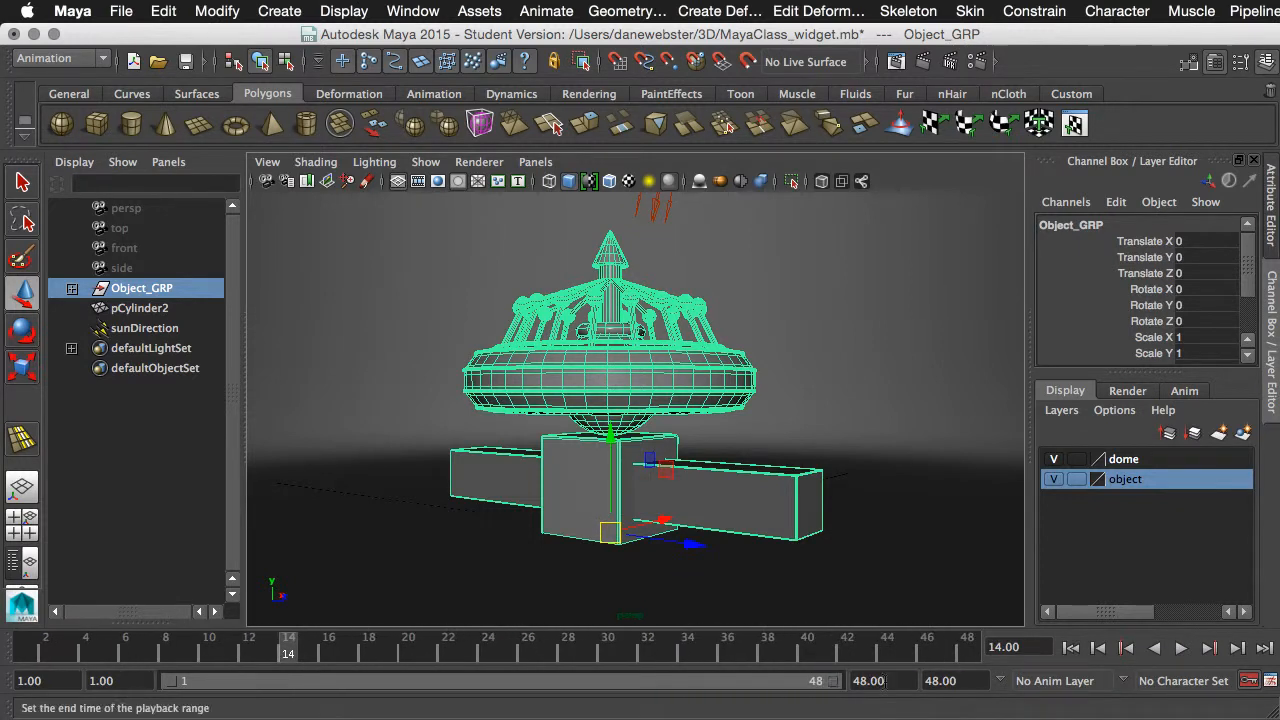
pyautogui.write('120')
pyautogui.press('Return')
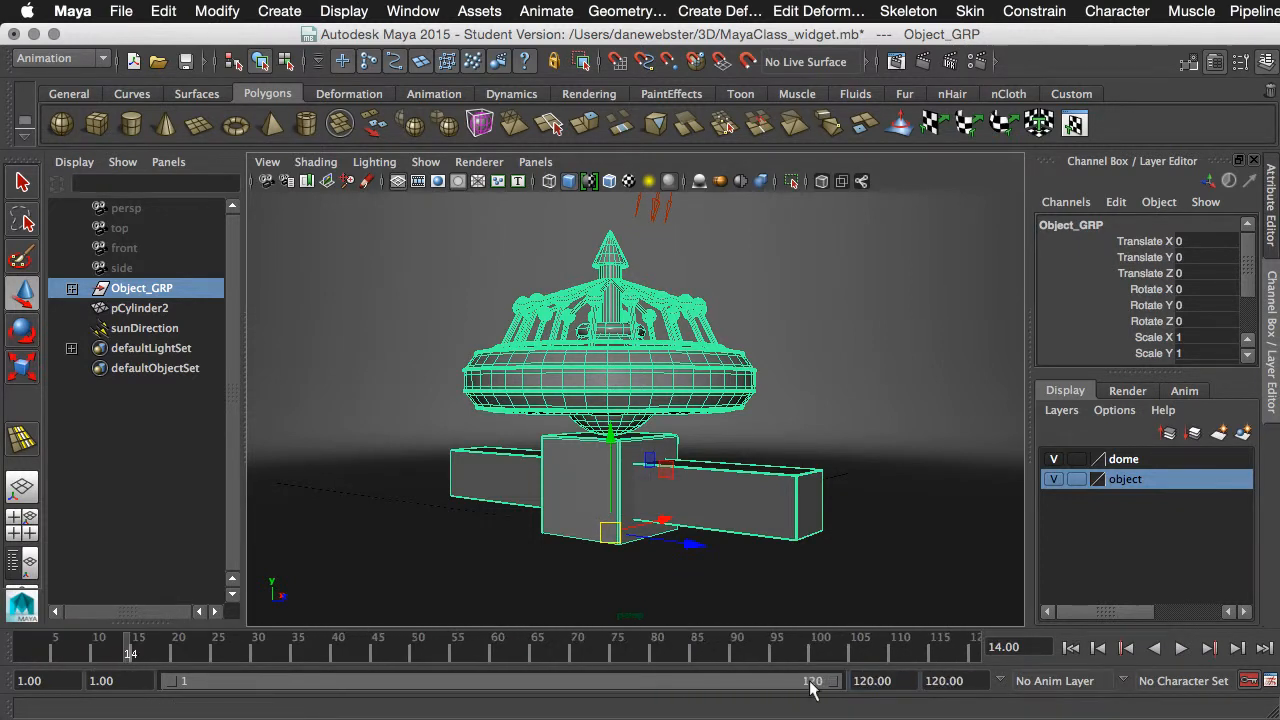
# - Set a keyframe on Object_GRP's Rotate X, Rotate Y and Rotate Z channels at frame 1
pyautogui.moveTo(206, 646); pyautogui.dragTo(22, 650)
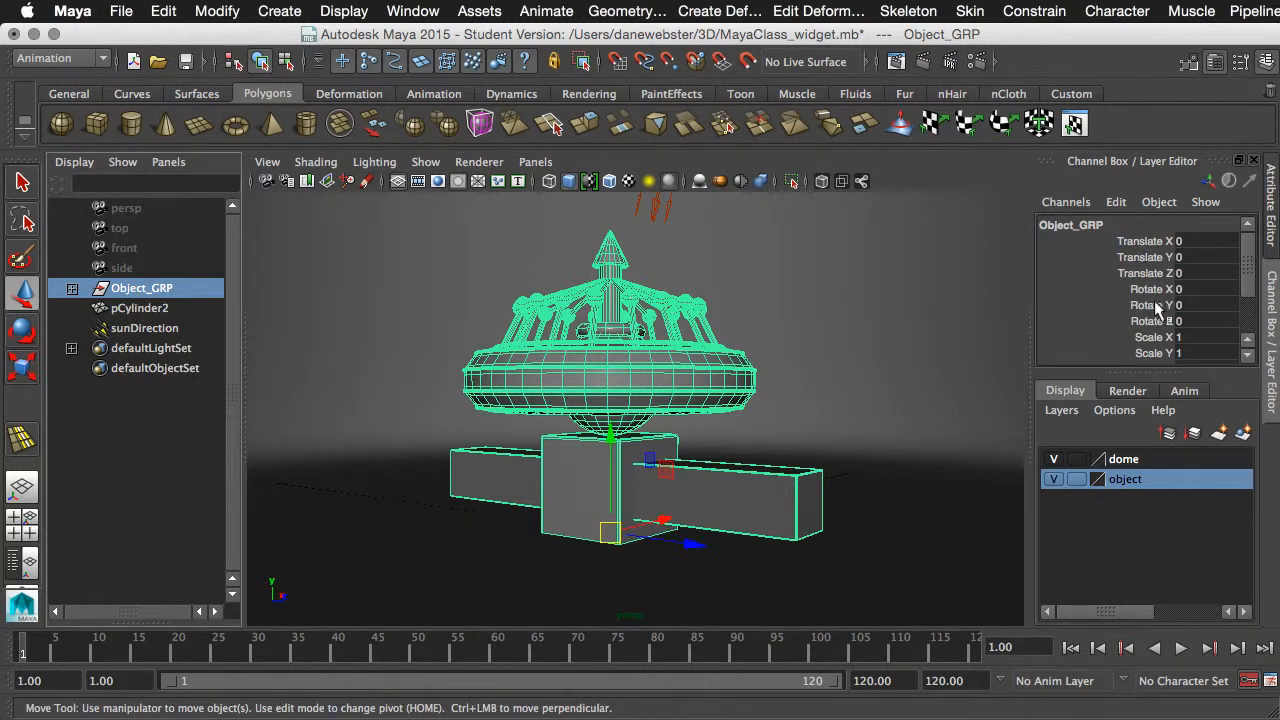
pyautogui.moveTo(1155, 290); pyautogui.dragTo(1155, 322)
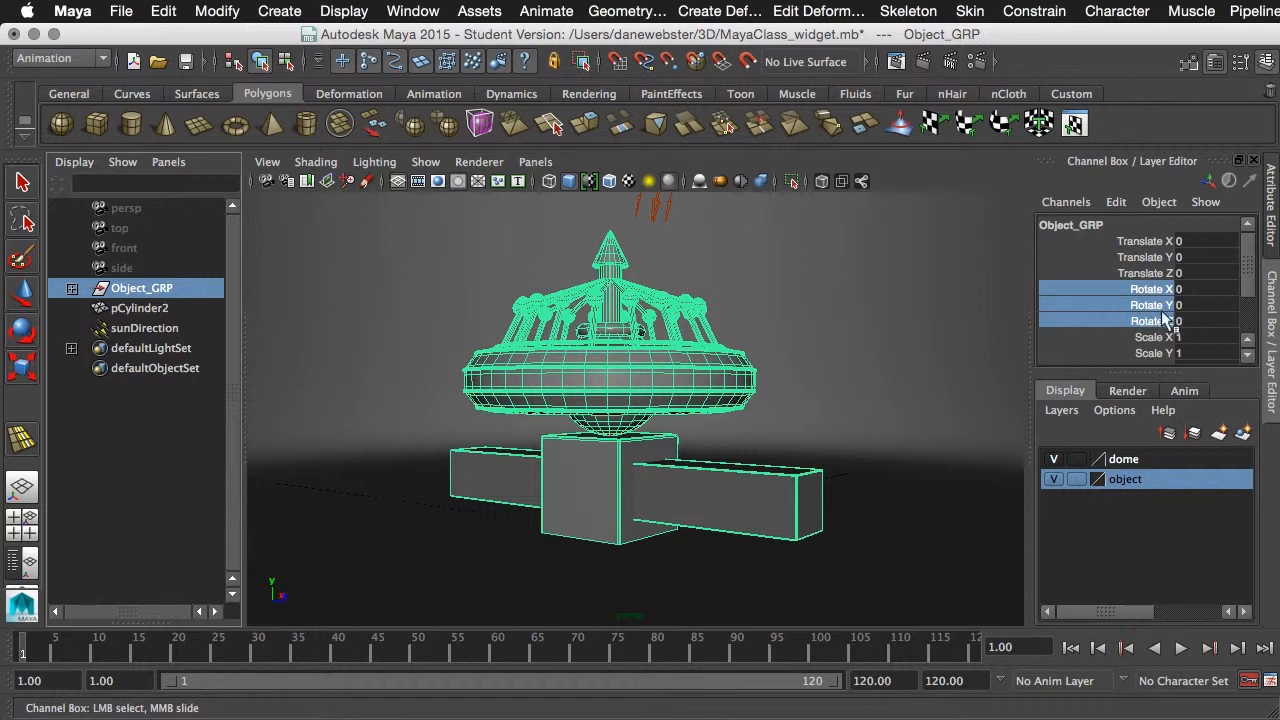
pyautogui.press('e')
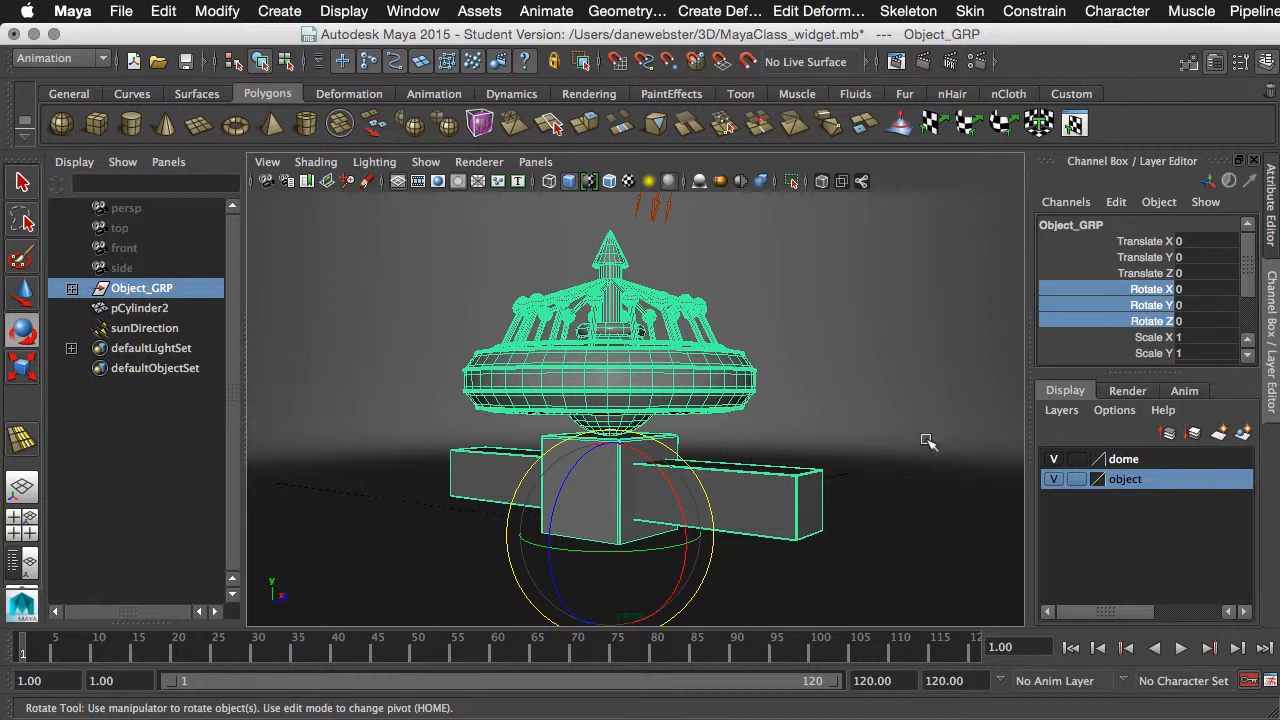
pyautogui.rightClick(1150, 311)
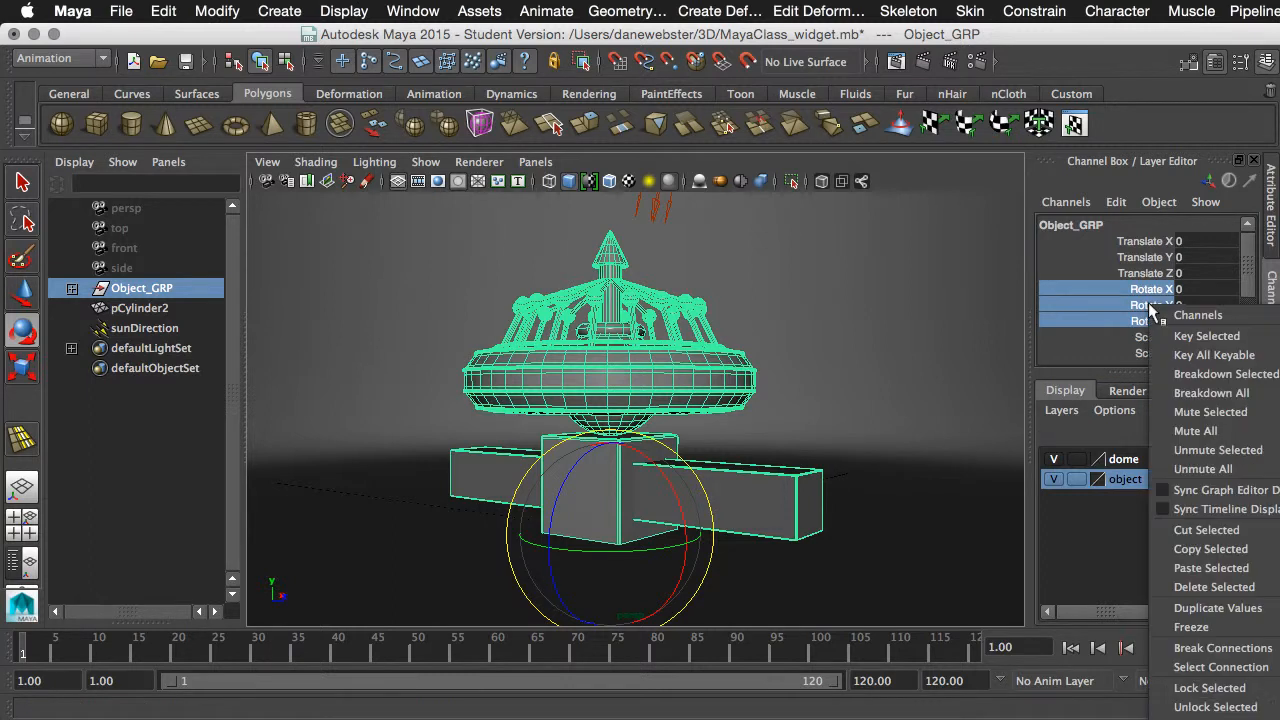
pyautogui.click(1207, 336)
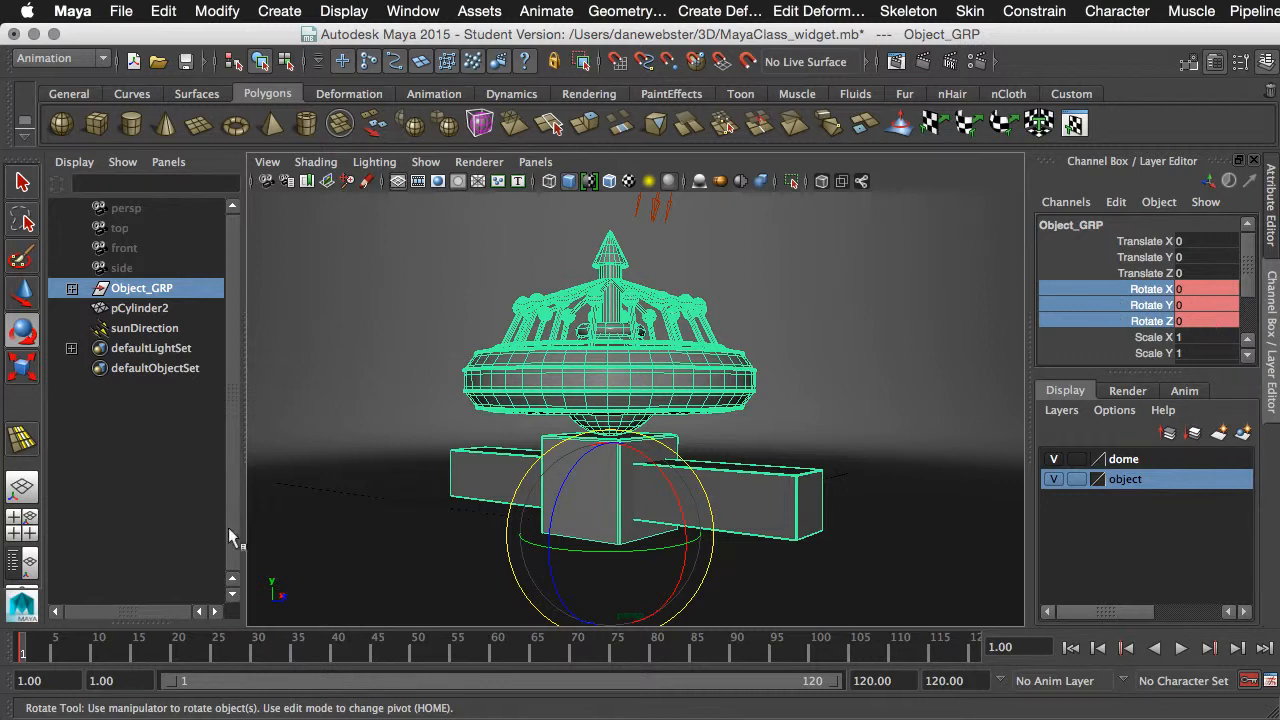
# - Move to frame 120 and rotate Object_GRP freehand about its Y axis to about -118 degrees
pyautogui.moveTo(26, 654); pyautogui.dragTo(66, 655)
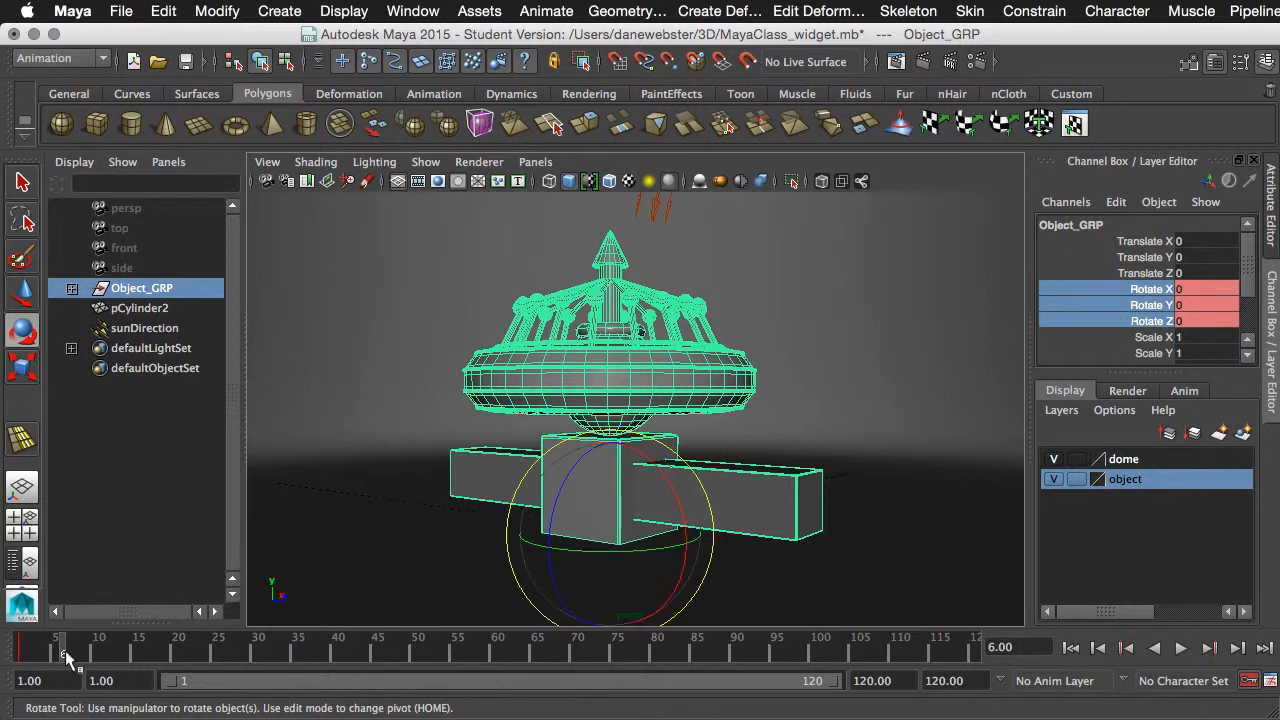
pyautogui.hotkey('alt', 'v')
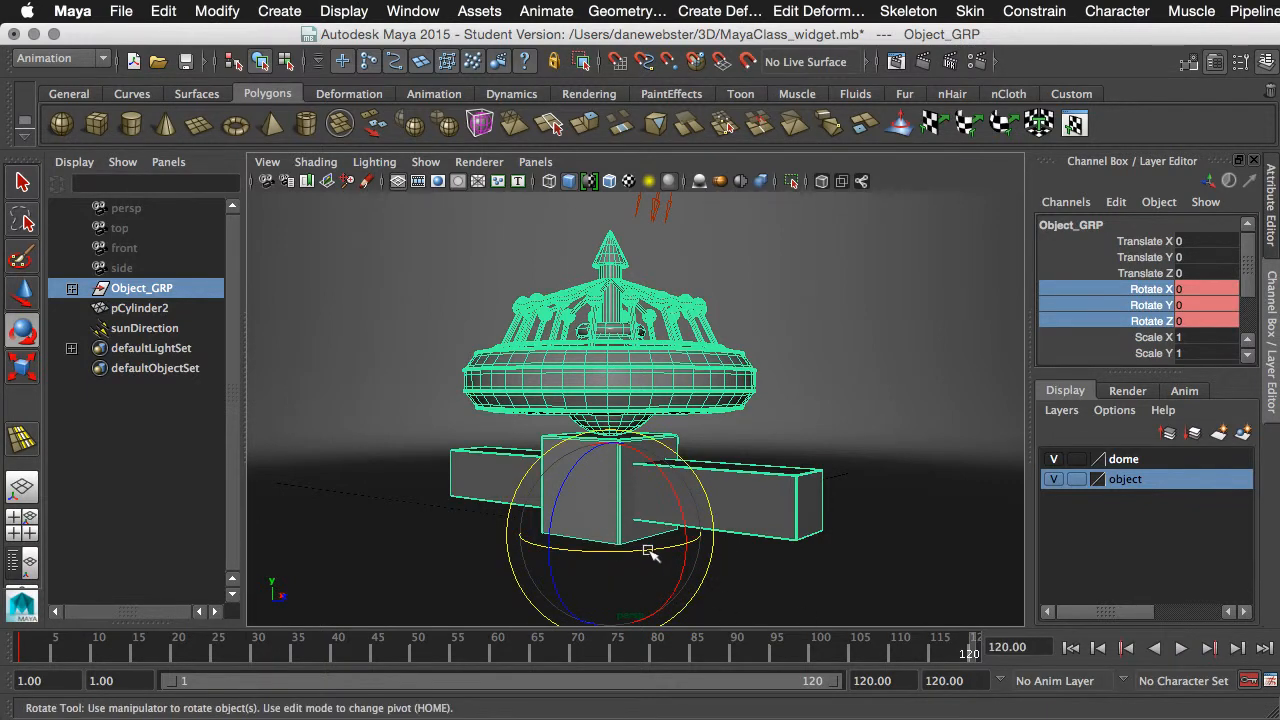
pyautogui.moveTo(648, 551); pyautogui.dragTo(506, 545)
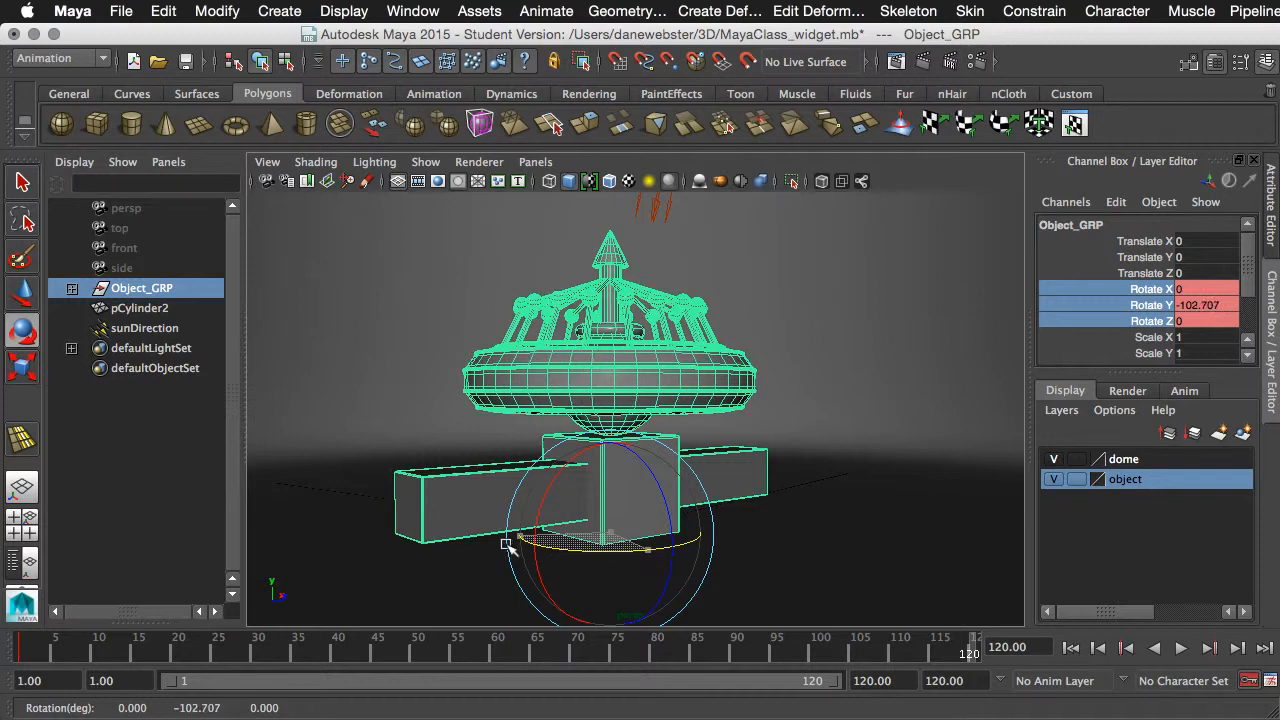
pyautogui.moveTo(641, 552); pyautogui.dragTo(600, 545)
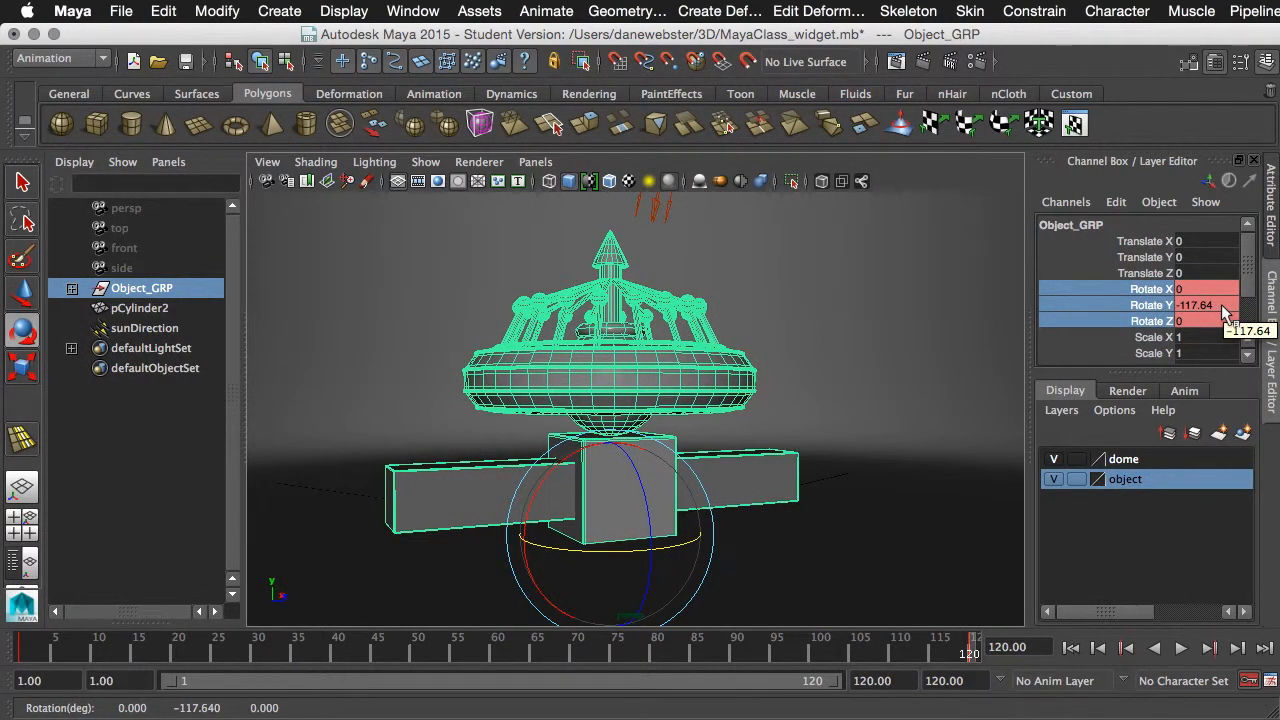
# - Set Object_GRP's Rotate Y to 150 at frame 120
pyautogui.doubleClick(1220, 306)
pyautogui.write('150')
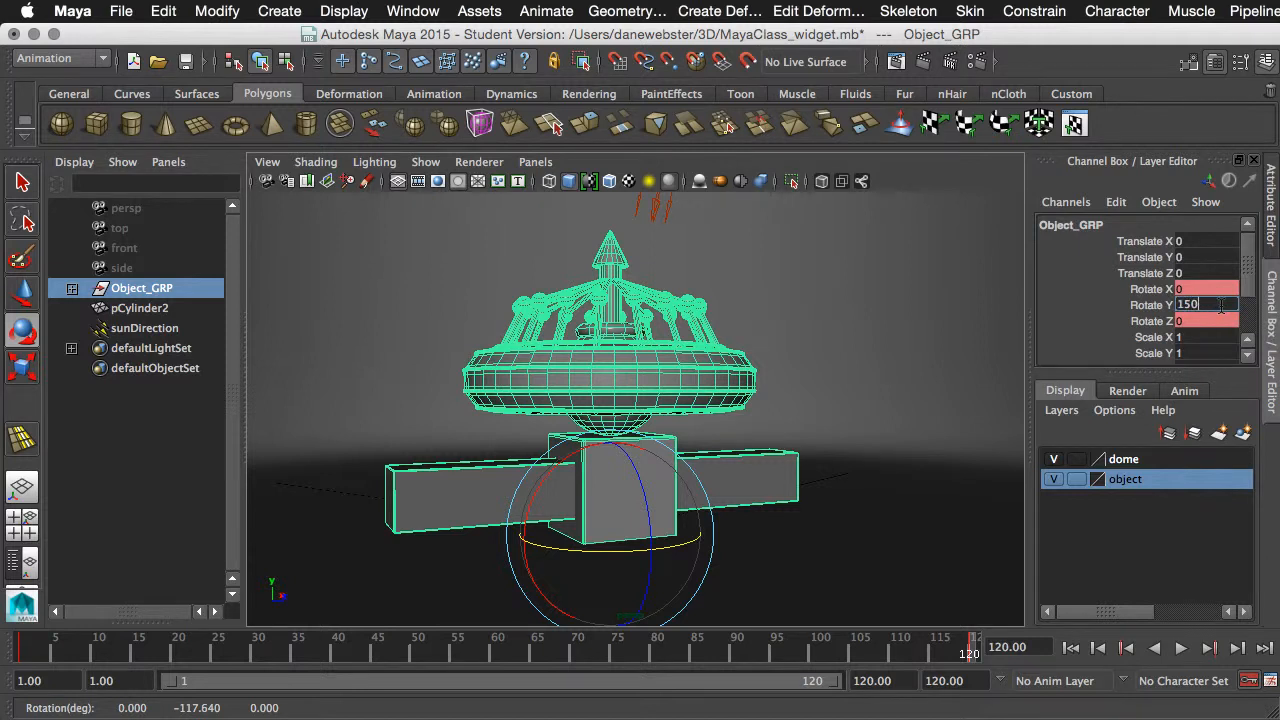
pyautogui.press('Return')
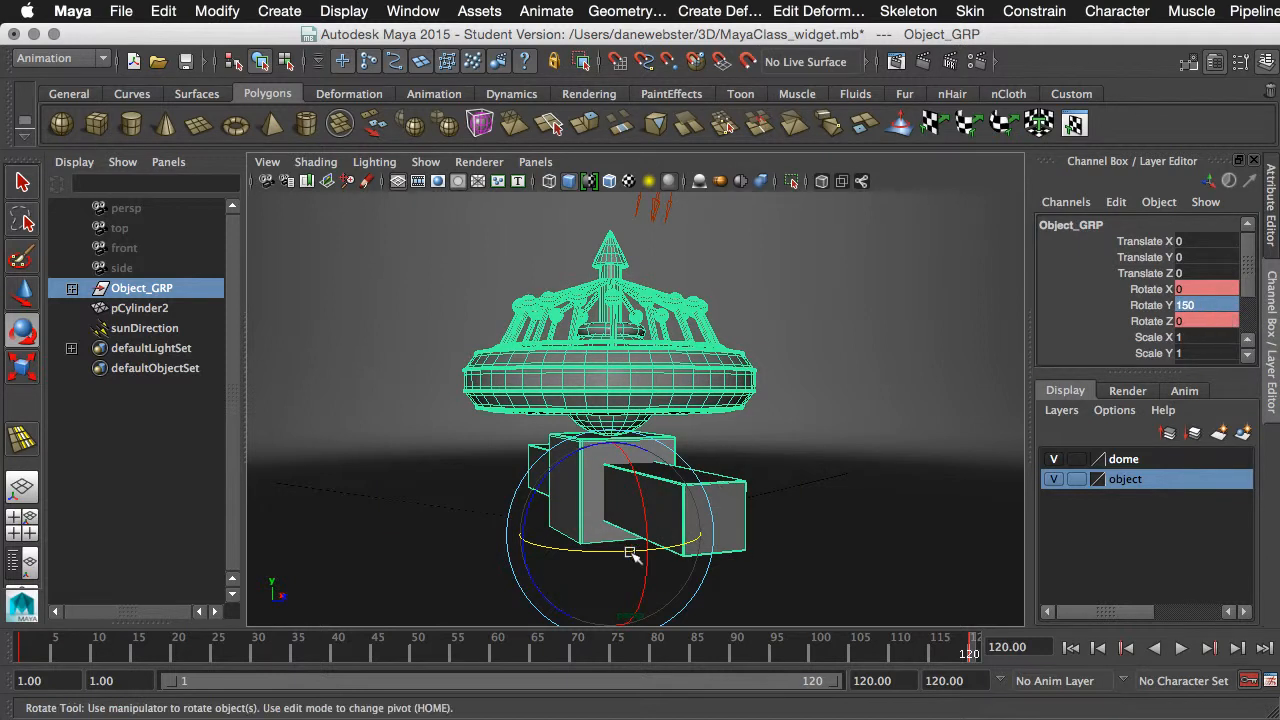
# - Reset Object_GRP's Rotate Y to 0, and rotate the group freehand about Y to about -39 degrees
pyautogui.doubleClick(1205, 304)
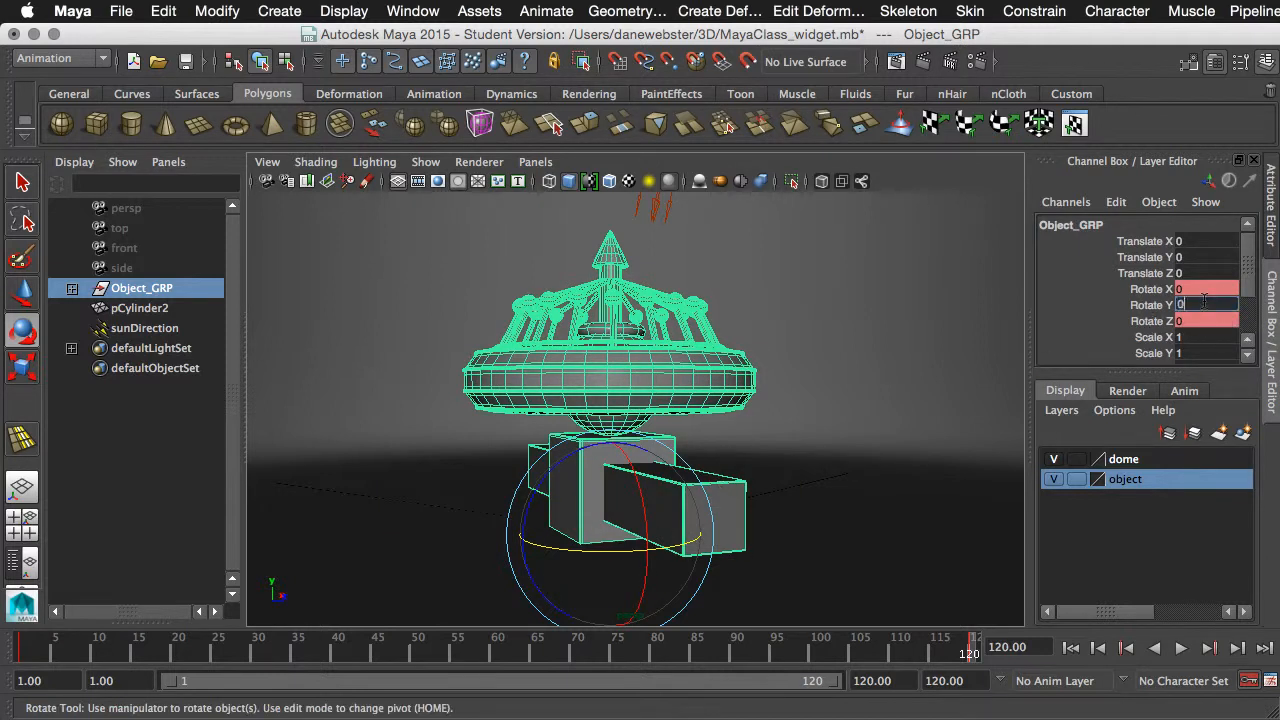
pyautogui.write('0')
pyautogui.press('Return')
pyautogui.moveTo(648, 556); pyautogui.dragTo(560, 551)
# - Set Object_GRP's Rotate Y to -150 and keyframe its Rotate X, Y and Z channels at frame 120
pyautogui.doubleClick(1205, 304)
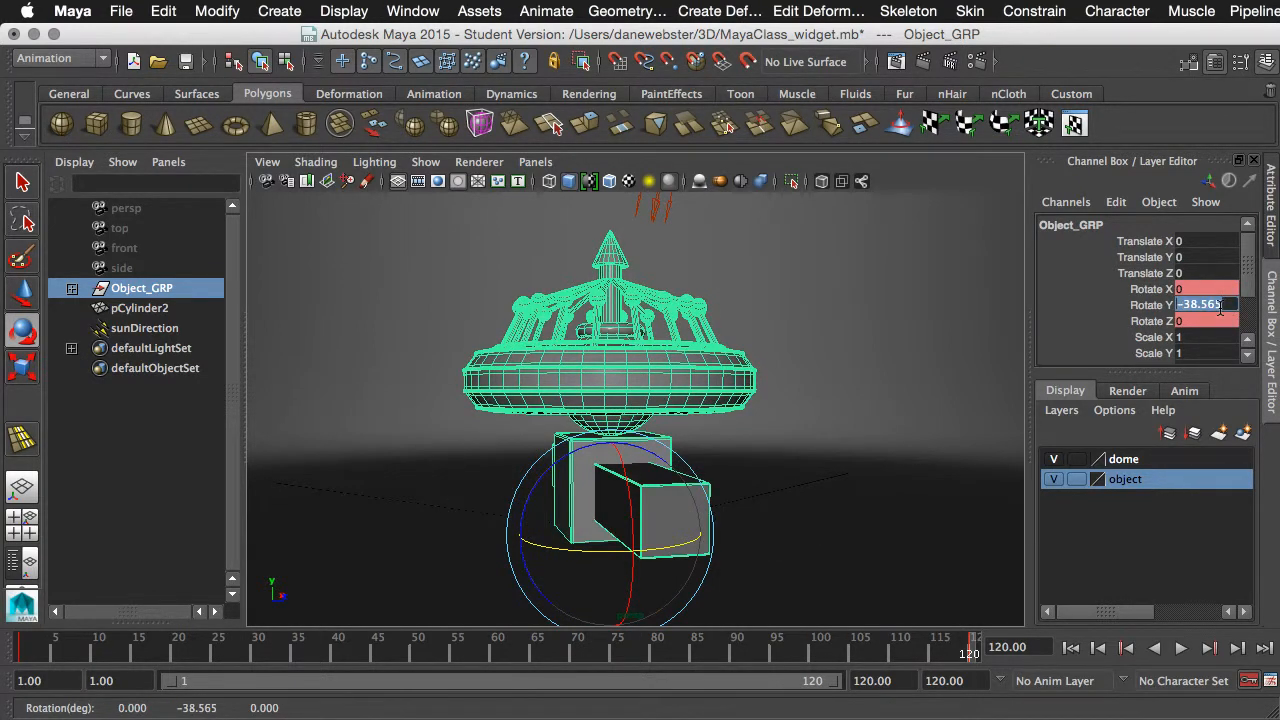
pyautogui.write('-150')
pyautogui.press('Return')
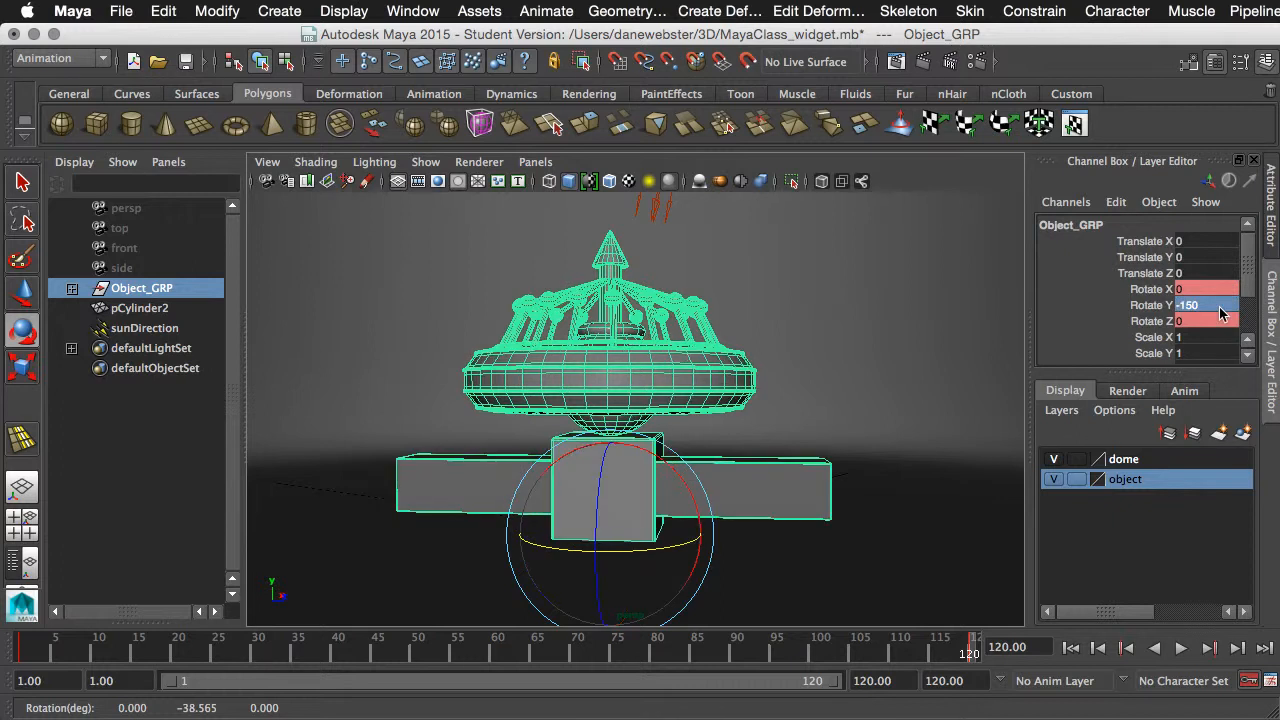
pyautogui.moveTo(1154, 289); pyautogui.dragTo(1158, 322)
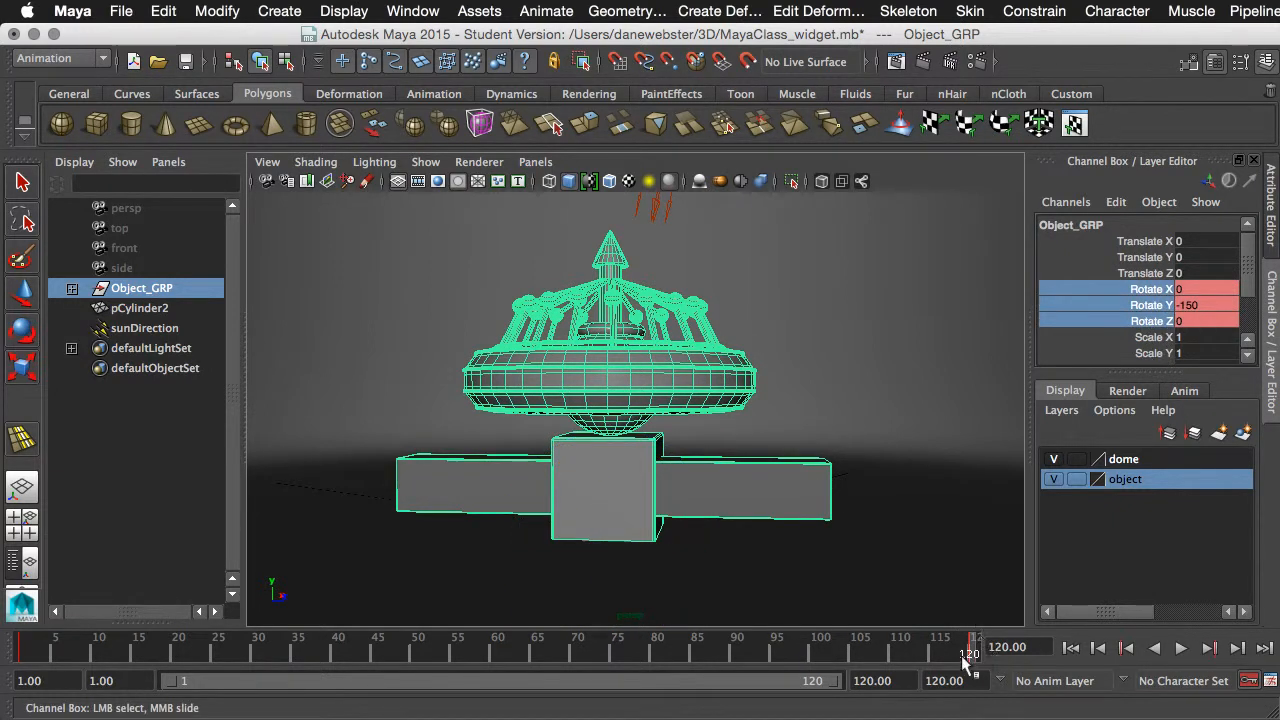
pyautogui.rightClick(1154, 305)
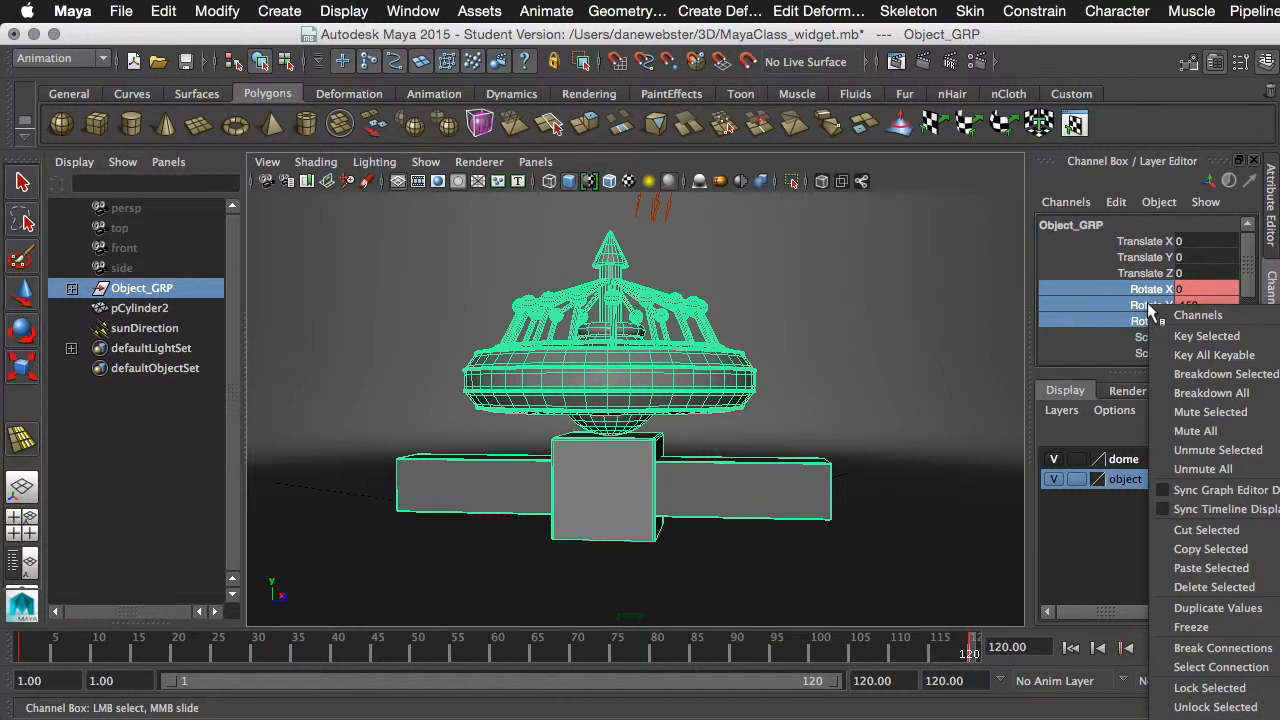
pyautogui.click(1130, 334)
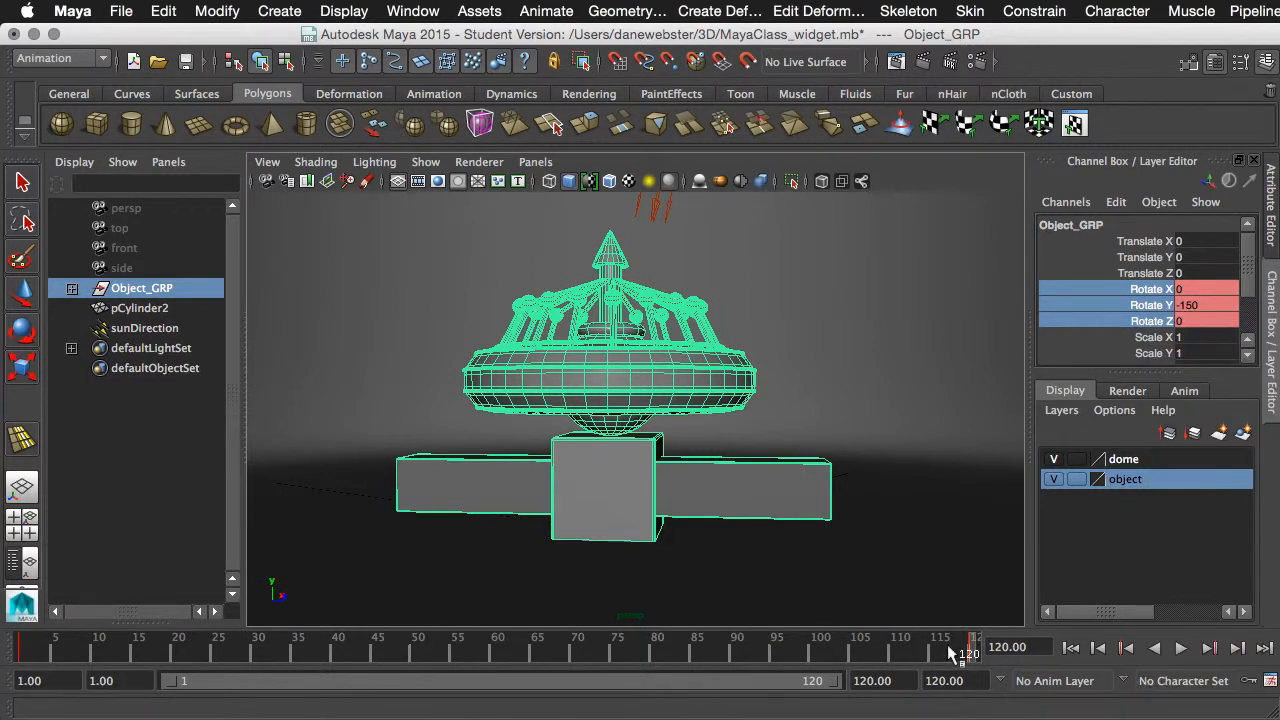
# - Play back and scrub the group's rotation through frame 120, and replay it from the first frame to review the motion
pyautogui.click(1181, 648)
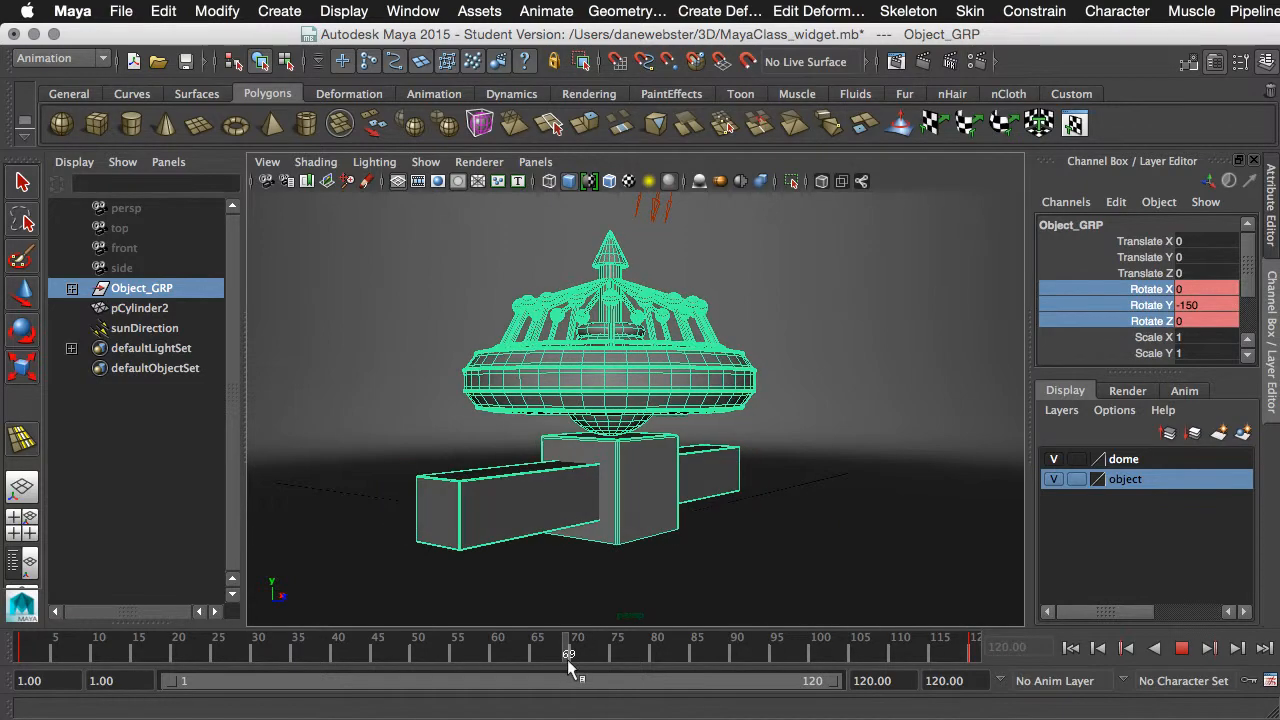
pyautogui.moveTo(567, 660); pyautogui.dragTo(984, 636)
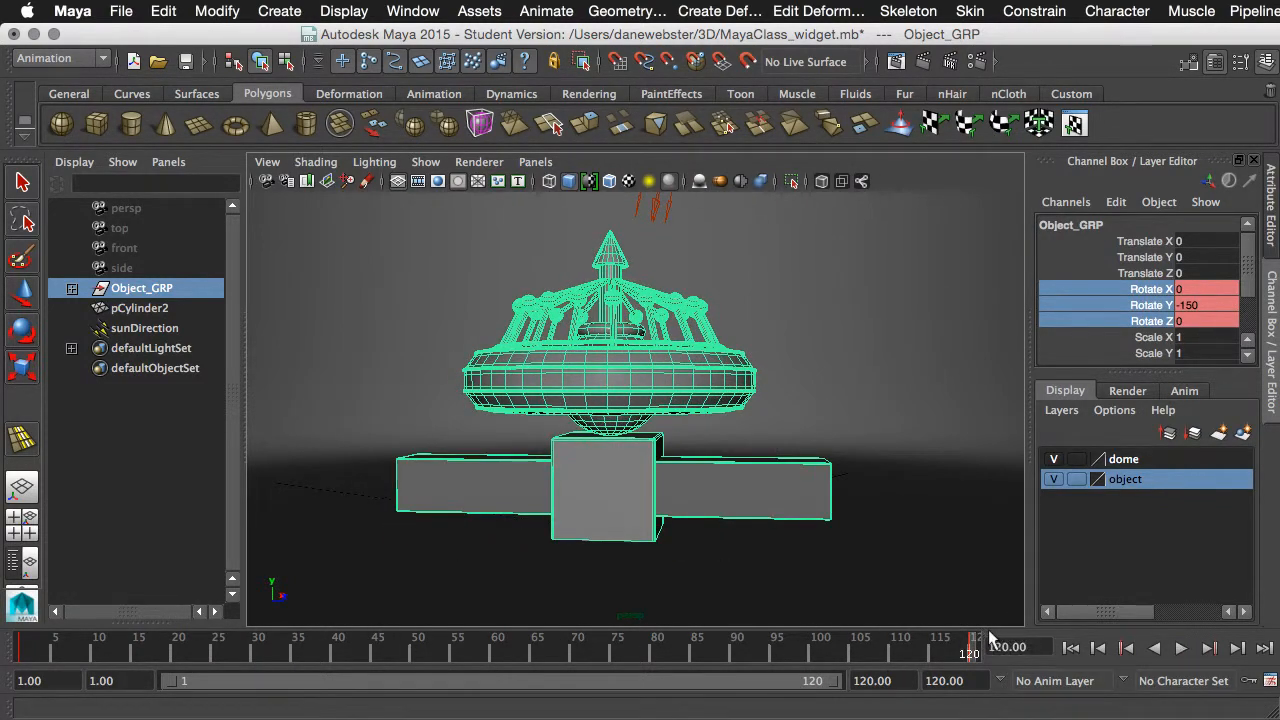
pyautogui.rightClick(1140, 329)
pyautogui.click(1152, 328)
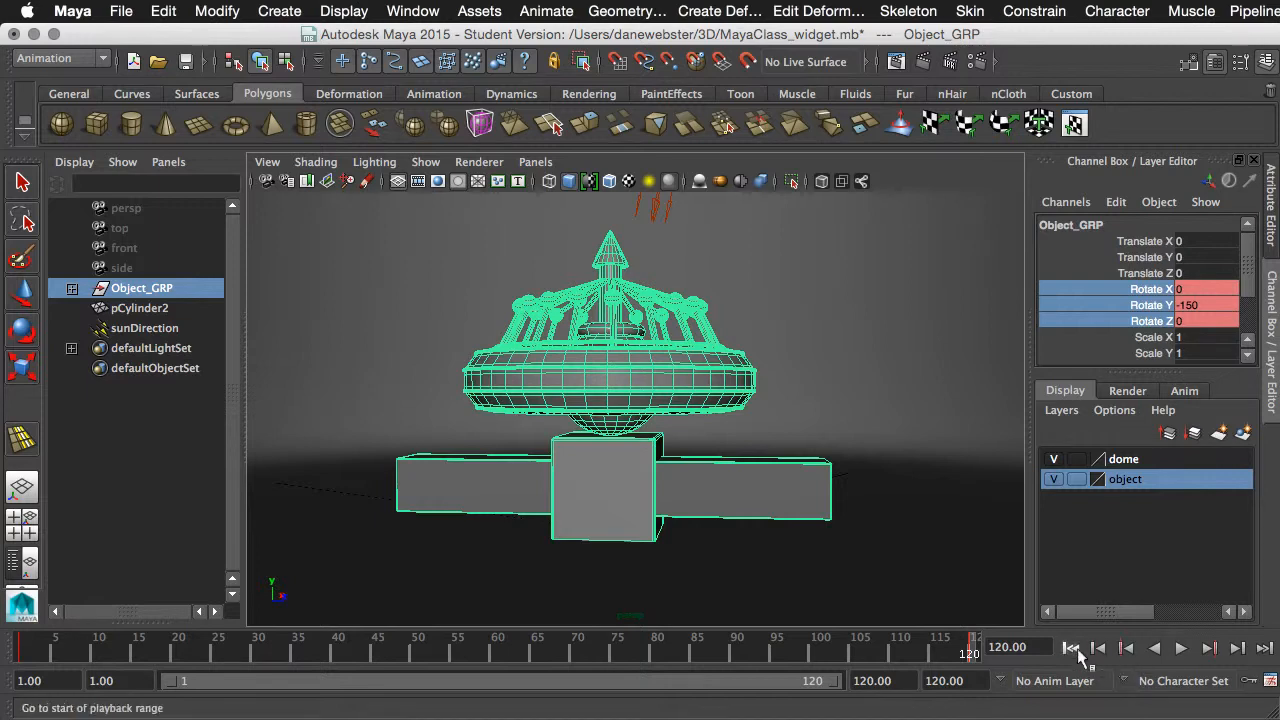
pyautogui.click(1071, 648)
pyautogui.click(1181, 649)
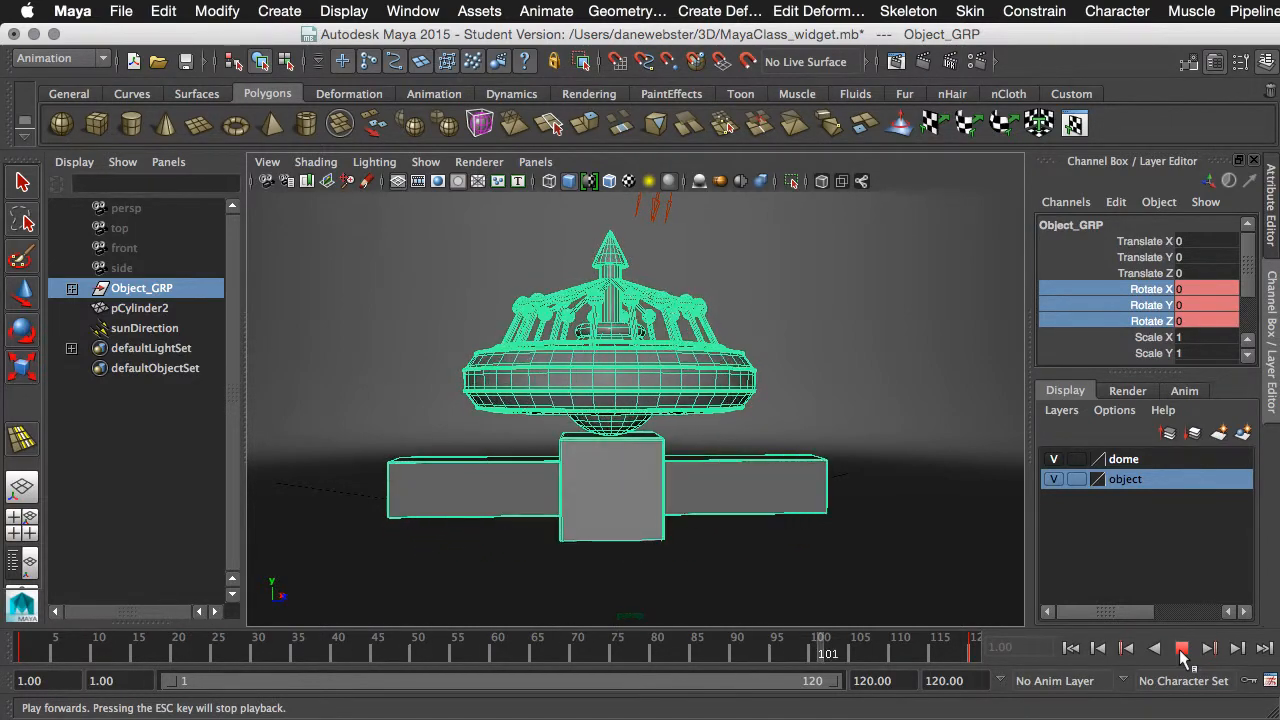
pyautogui.click(1181, 649)
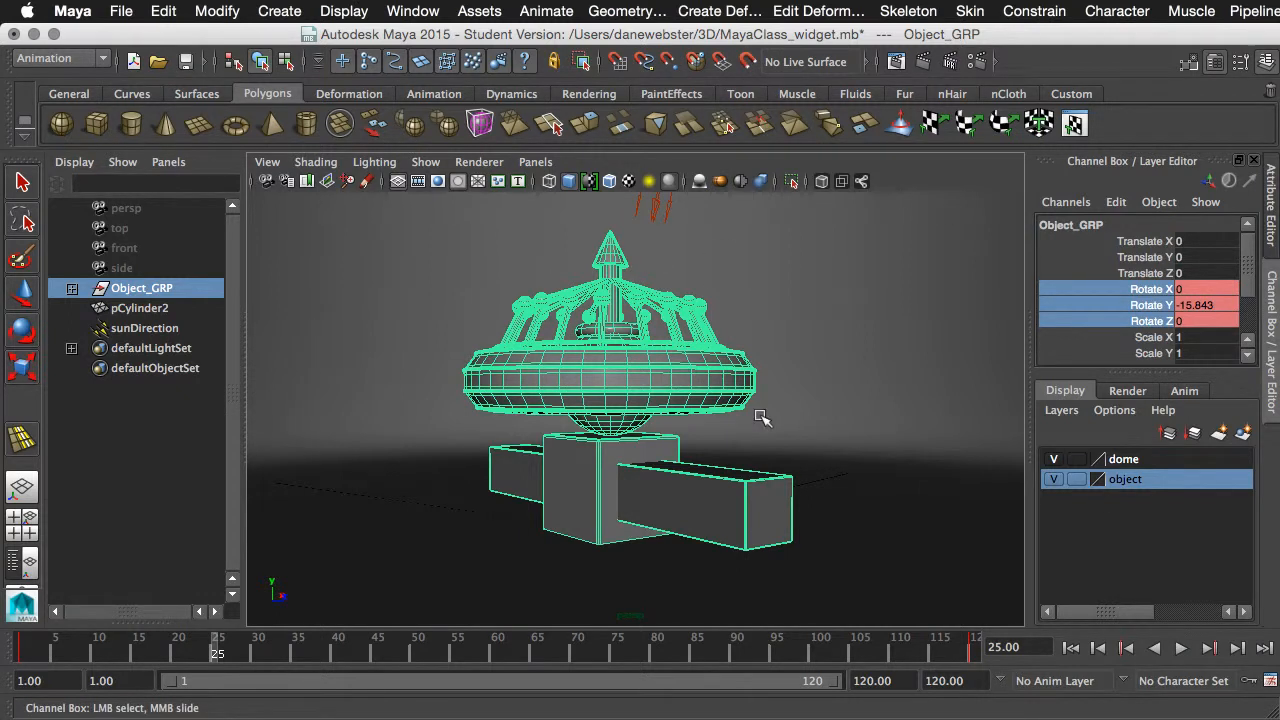
# - Review the common mental ray render settings for file output, frame range and image size, and close them
pyautogui.click(981, 62)
pyautogui.click(340, 136)
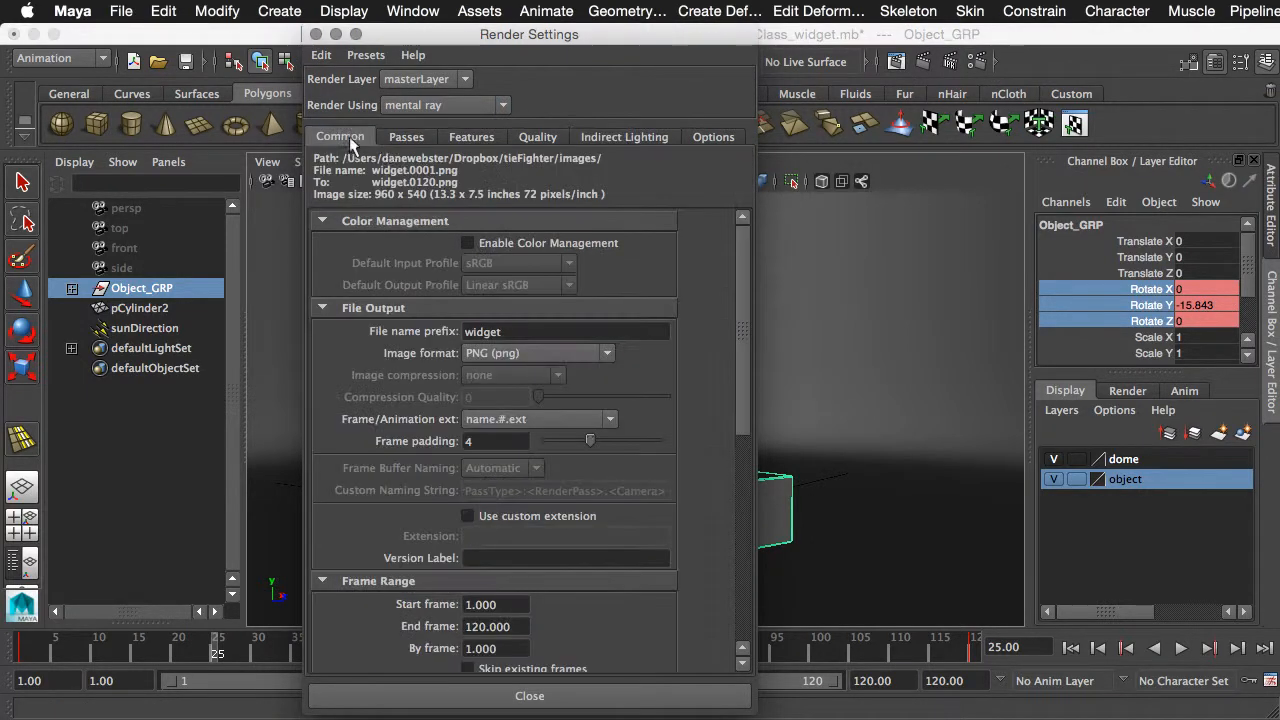
pyautogui.moveTo(742, 334); pyautogui.dragTo(723, 517)
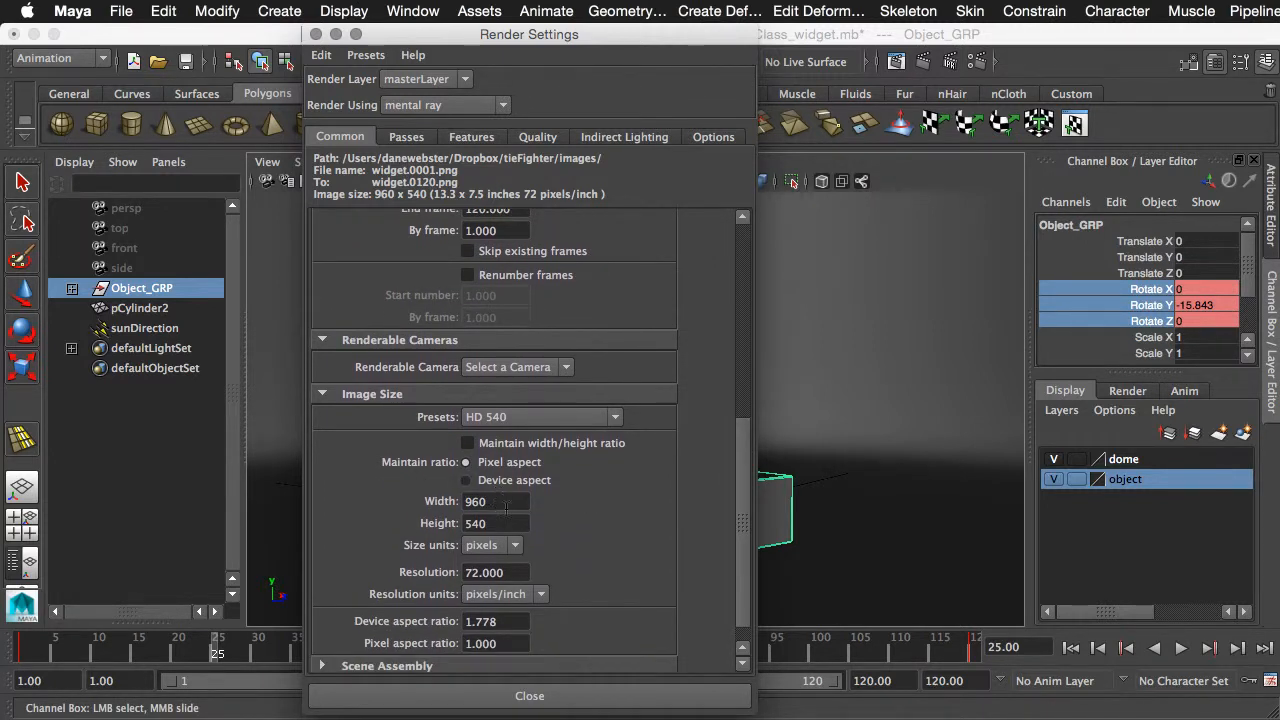
pyautogui.click(529, 696)
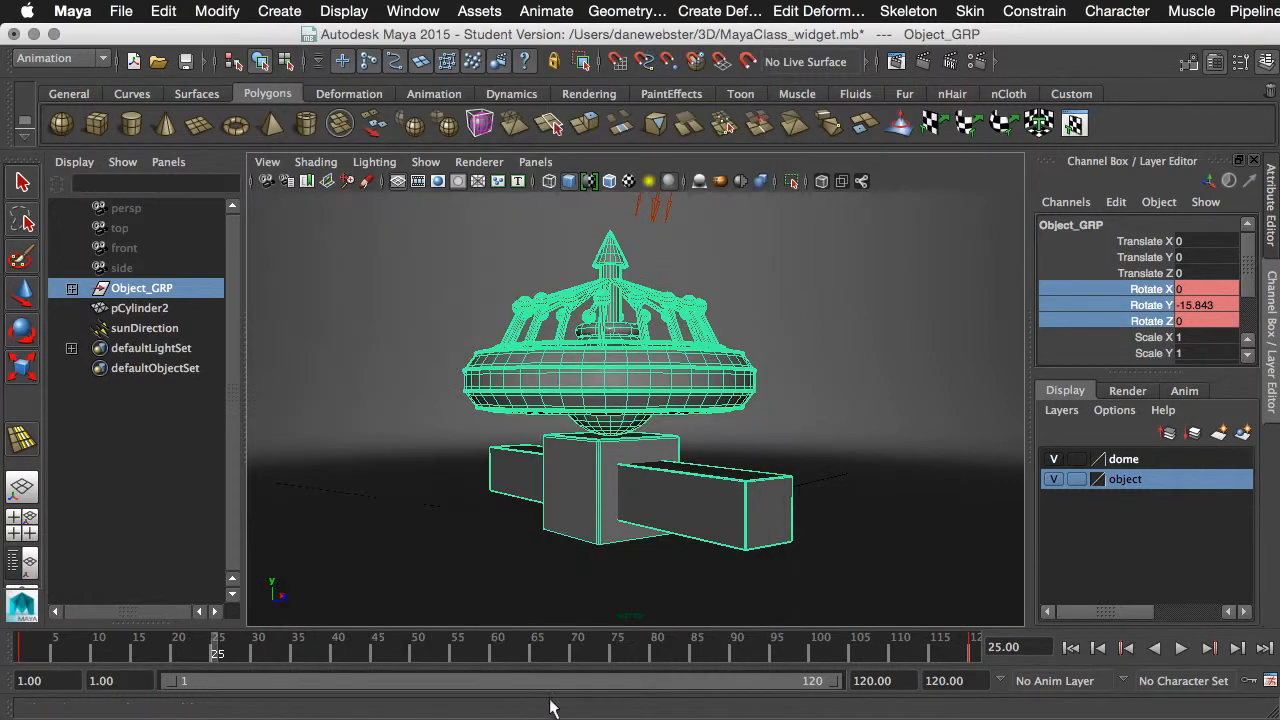
# - Turn on the resolution gate in the perspective view and dolly the camera to frame the widget inside it
pyautogui.click(437, 182)
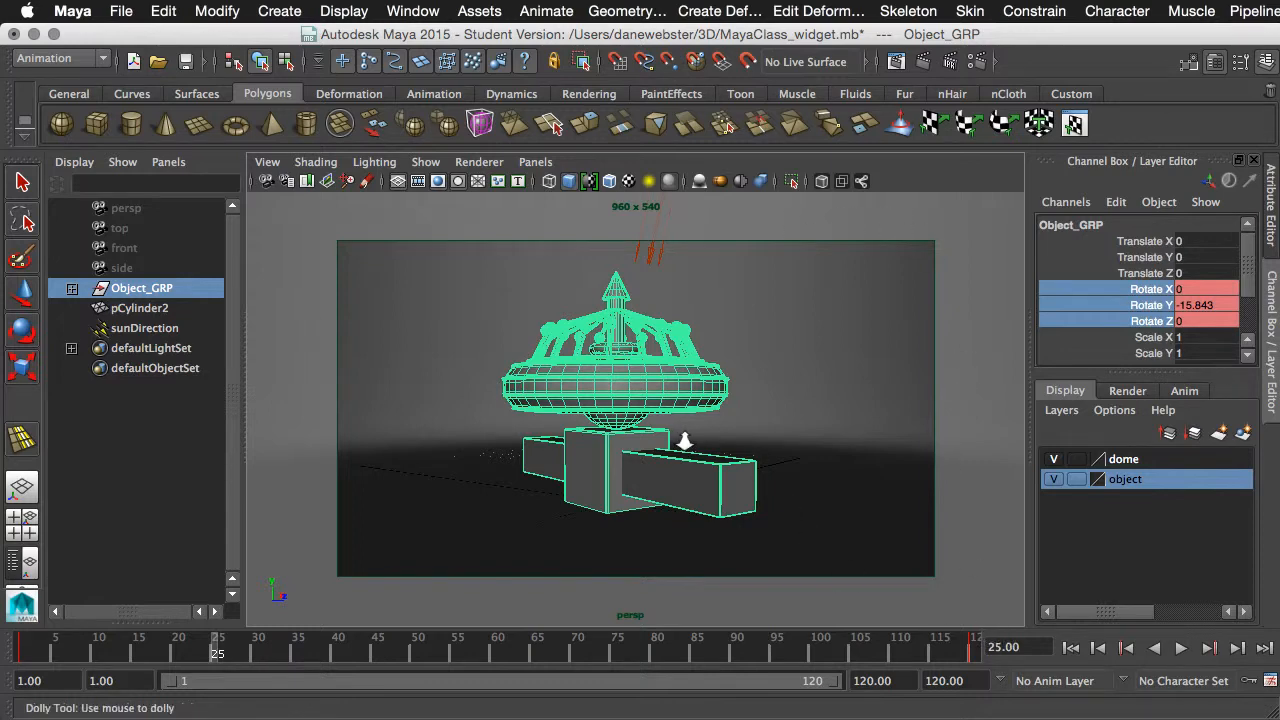
pyautogui.keyDown('alt'); pyautogui.moveTo(686, 437); pyautogui.dragTo(706, 452, button='right'); pyautogui.keyUp('alt')
pyautogui.keyDown('alt'); pyautogui.moveTo(706, 452); pyautogui.dragTo(708, 458, button='middle'); pyautogui.keyUp('alt')
# - Play the animation from frame 1 to check the widget's rotation inside the resolution gate
pyautogui.click(1072, 648)
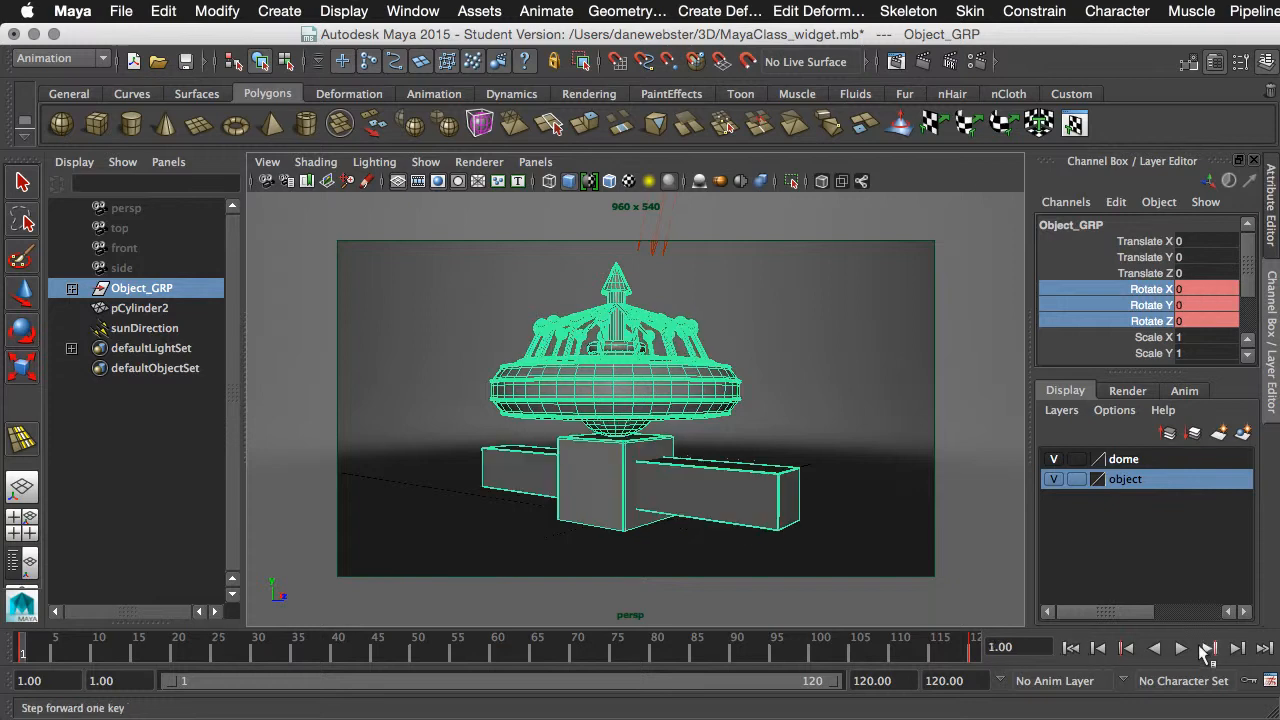
pyautogui.click(1180, 648)
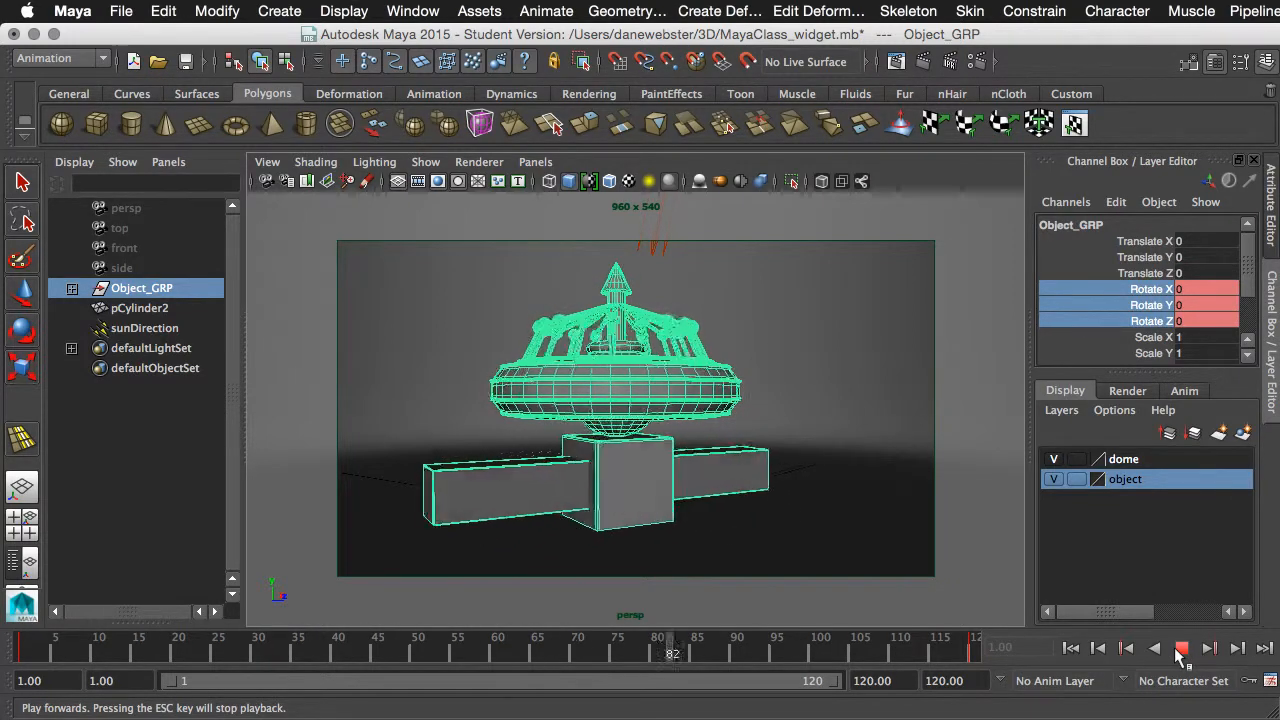
pyautogui.click(1182, 648)
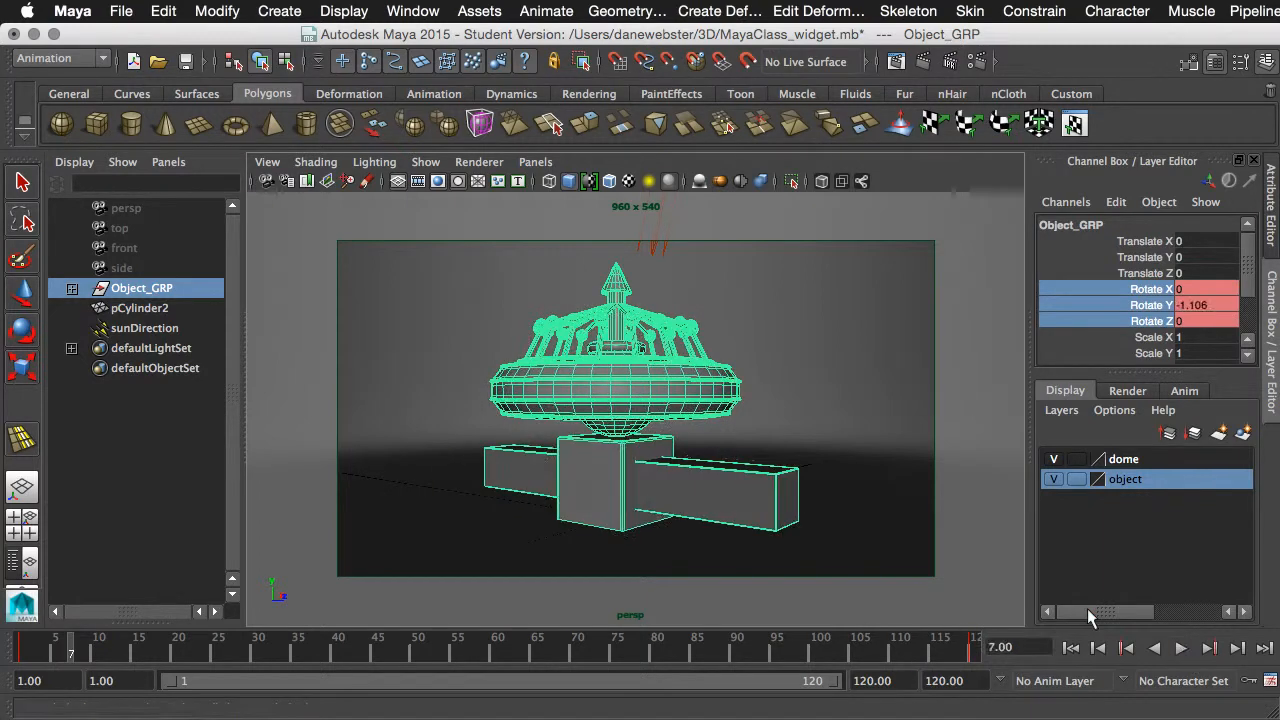
# - Shift the camera so the widget overlaps the left edge of the resolution gate, and play back the animation
pyautogui.keyDown('alt'); pyautogui.moveTo(648, 466); pyautogui.dragTo(522, 453, button='right'); pyautogui.keyUp('alt')
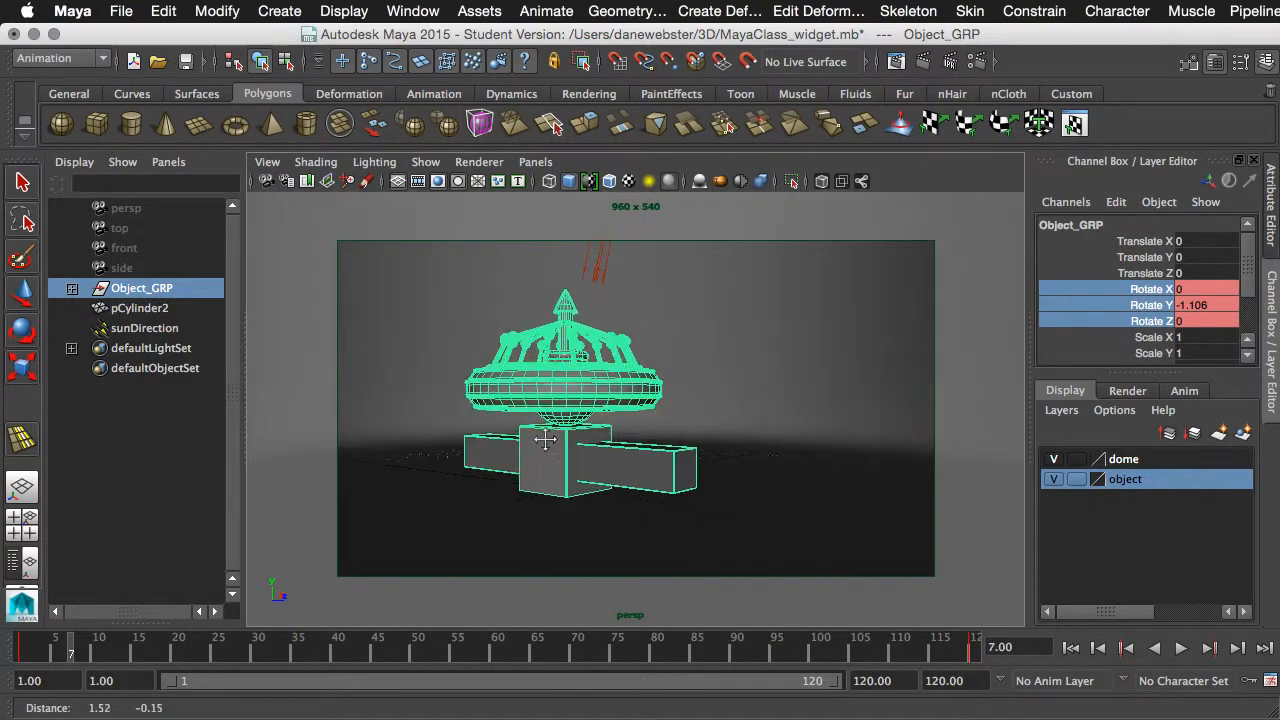
pyautogui.keyDown('alt'); pyautogui.moveTo(597, 450); pyautogui.dragTo(543, 500); pyautogui.keyUp('alt')
pyautogui.click(1180, 649)
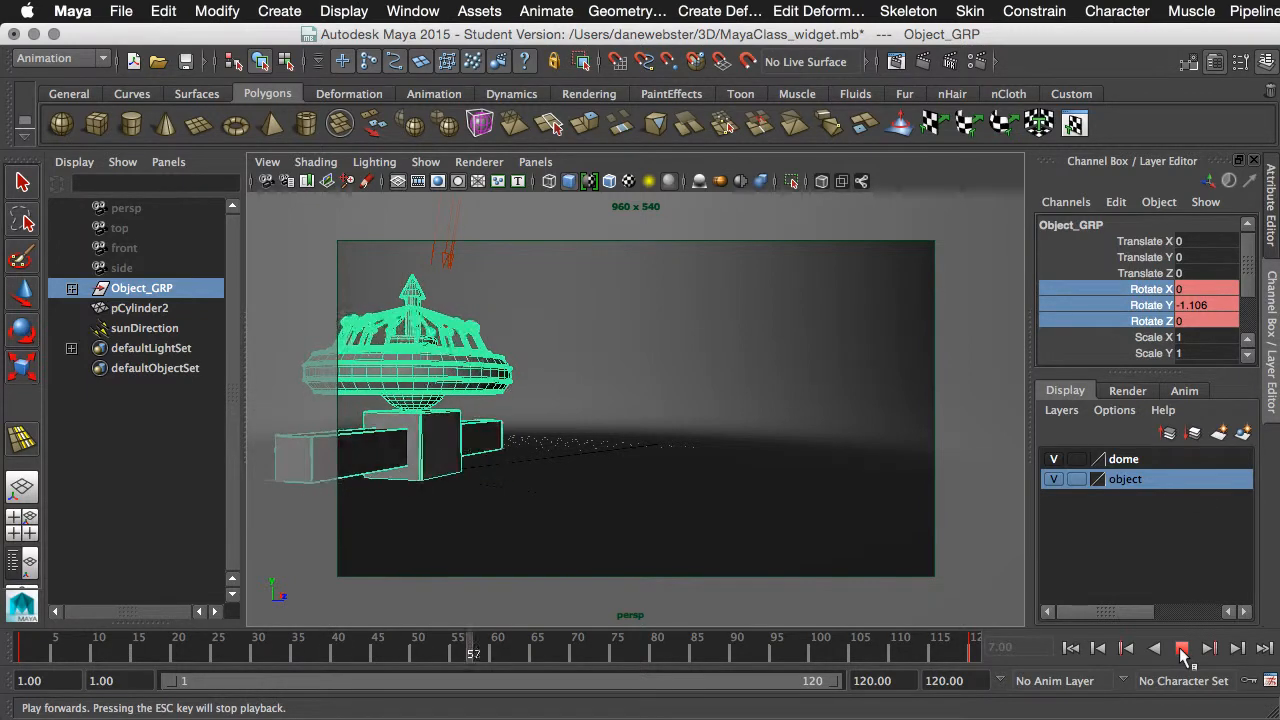
pyautogui.click(1180, 649)
# - Reframe the perspective camera so the whole widget sits near the centre of the resolution gate
pyautogui.keyDown('alt'); pyautogui.moveTo(648, 446); pyautogui.dragTo(836, 456); pyautogui.keyUp('alt')
pyautogui.keyDown('alt'); pyautogui.moveTo(836, 456); pyautogui.dragTo(843, 457, button='middle'); pyautogui.keyUp('alt')
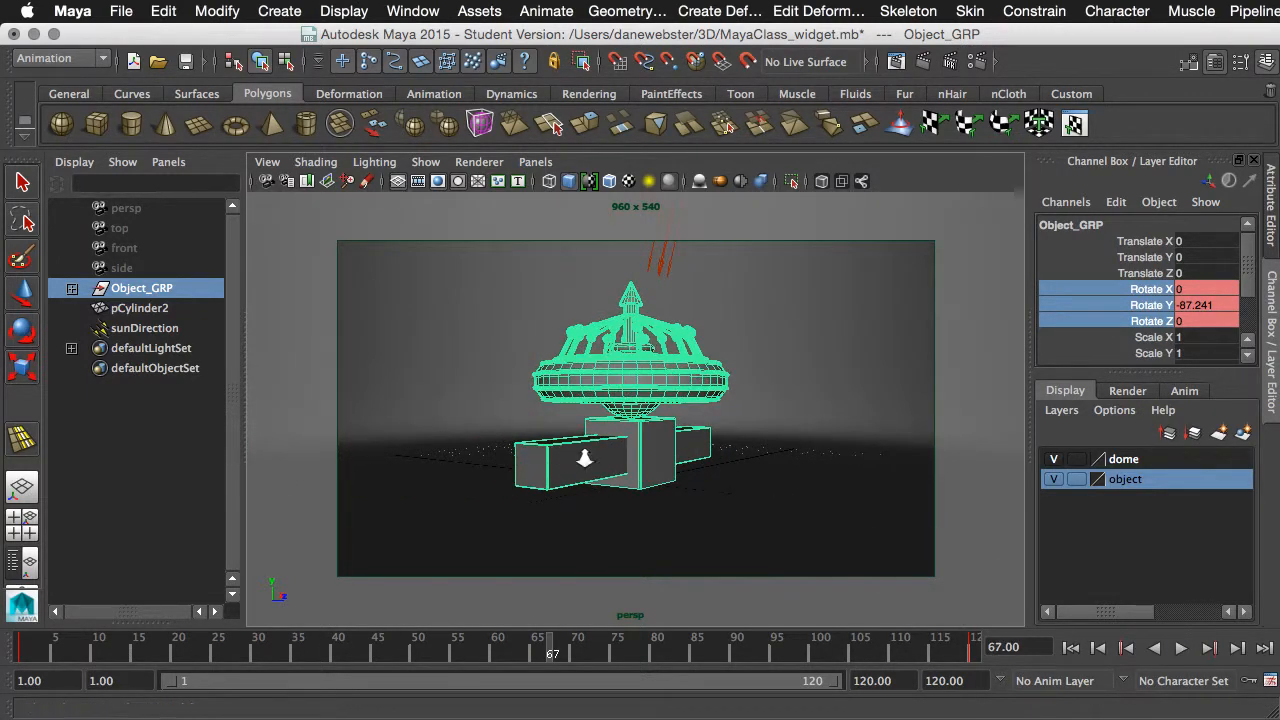
pyautogui.keyDown('alt'); pyautogui.moveTo(583, 457); pyautogui.dragTo(644, 465, button='right'); pyautogui.keyUp('alt')
pyautogui.keyDown('alt'); pyautogui.moveTo(644, 465); pyautogui.dragTo(652, 479, button='middle'); pyautogui.keyUp('alt')
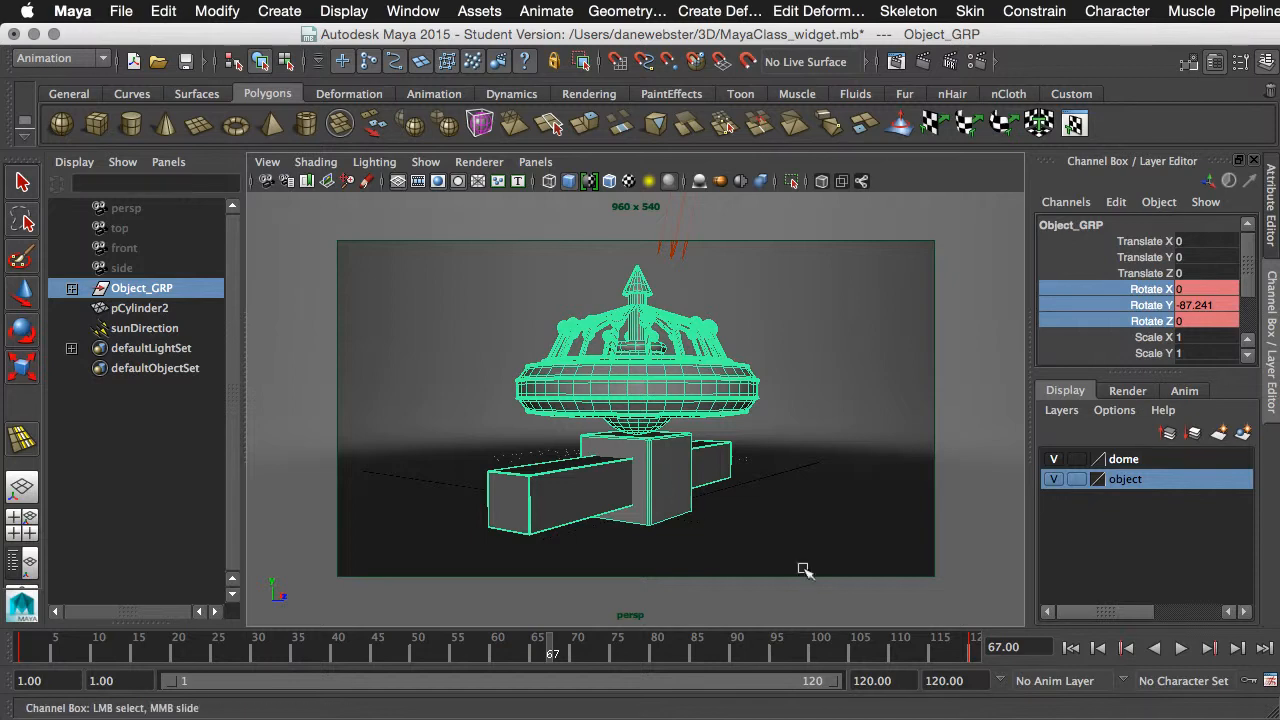
# - Replay the animation from the first frame to check the new camera framing
pyautogui.click(1070, 648)
pyautogui.click(1180, 649)
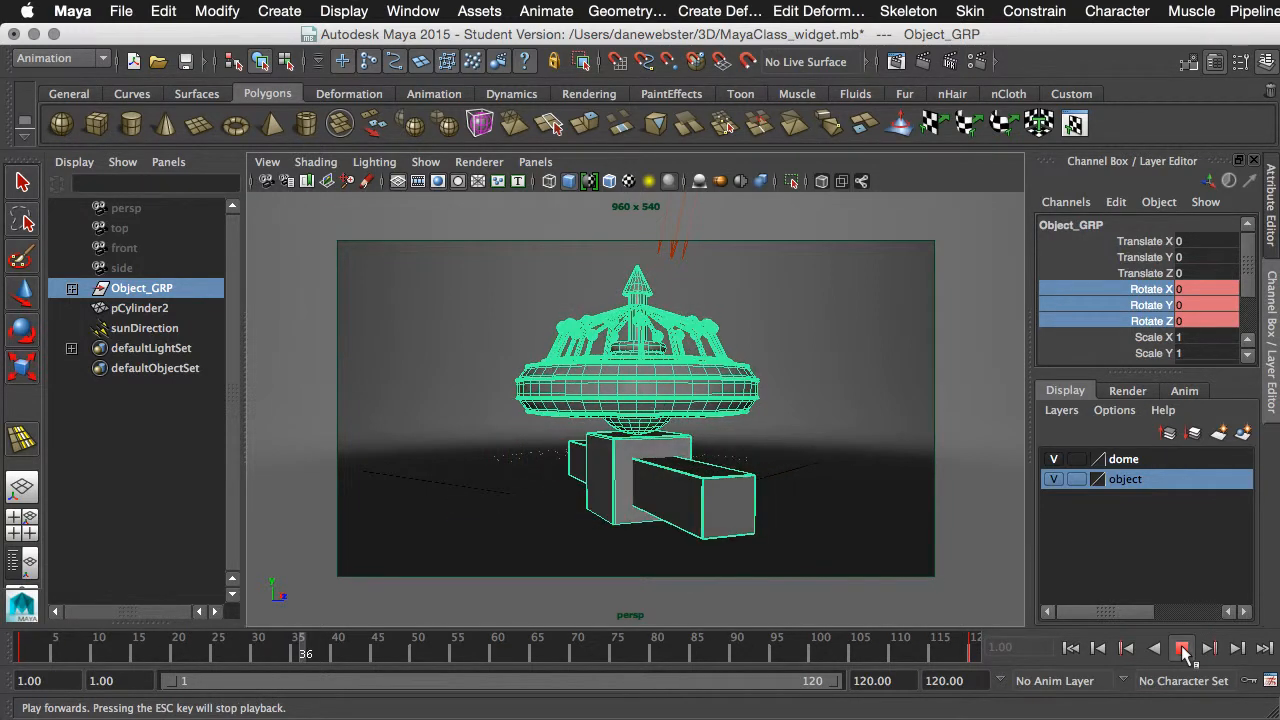
pyautogui.click(1181, 649)
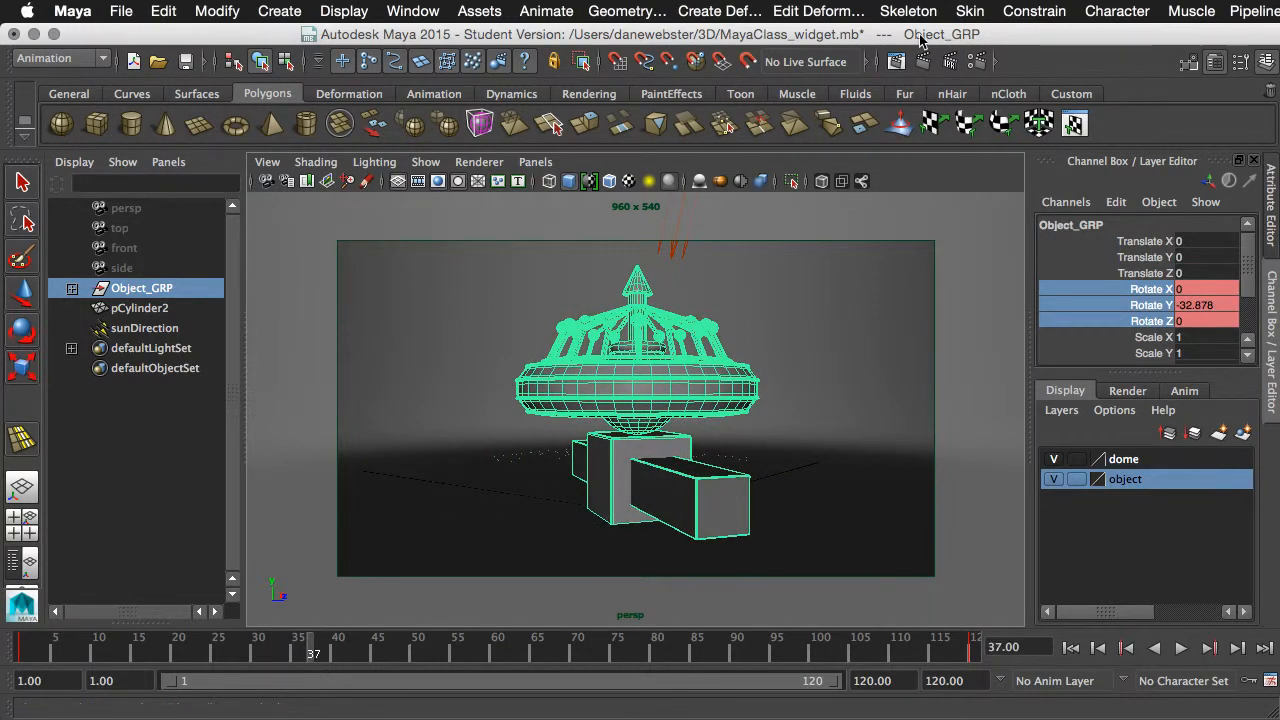
# - Inspect the contents of the tieFighter folder through Set Project, sorting the folder list by name, and cancel without changing the project
pyautogui.click(121, 12)
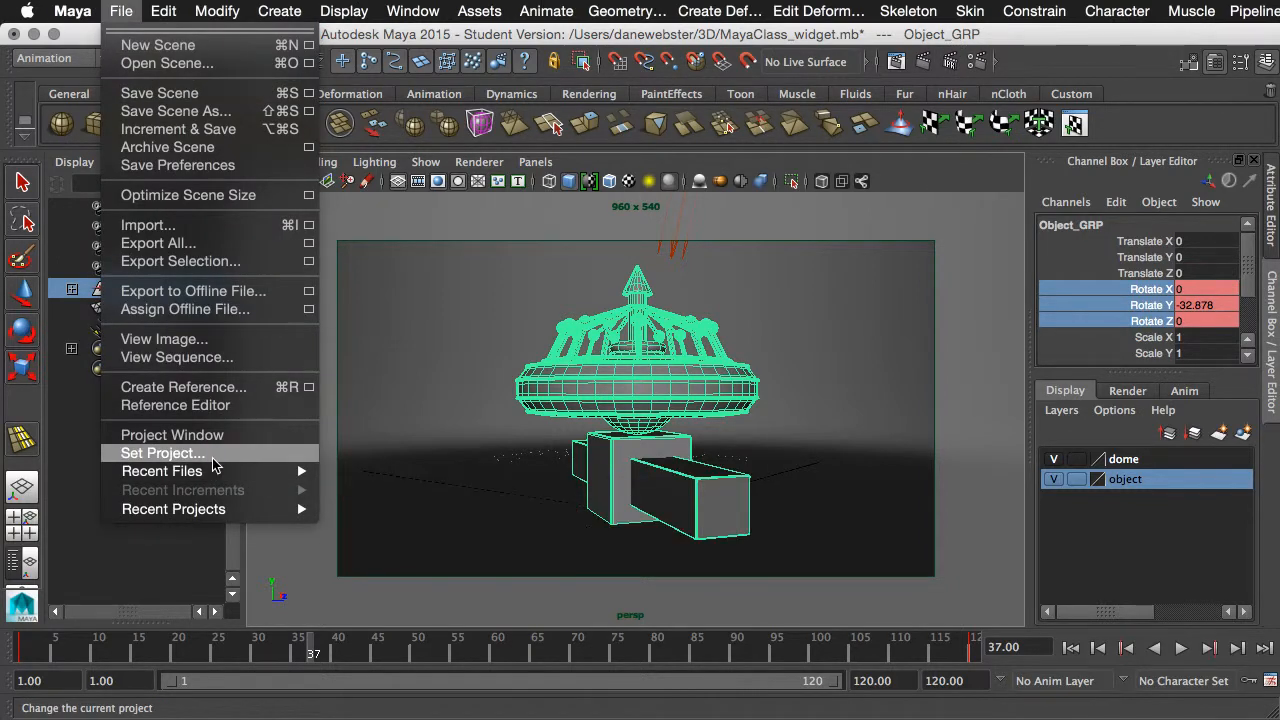
pyautogui.click(160, 453)
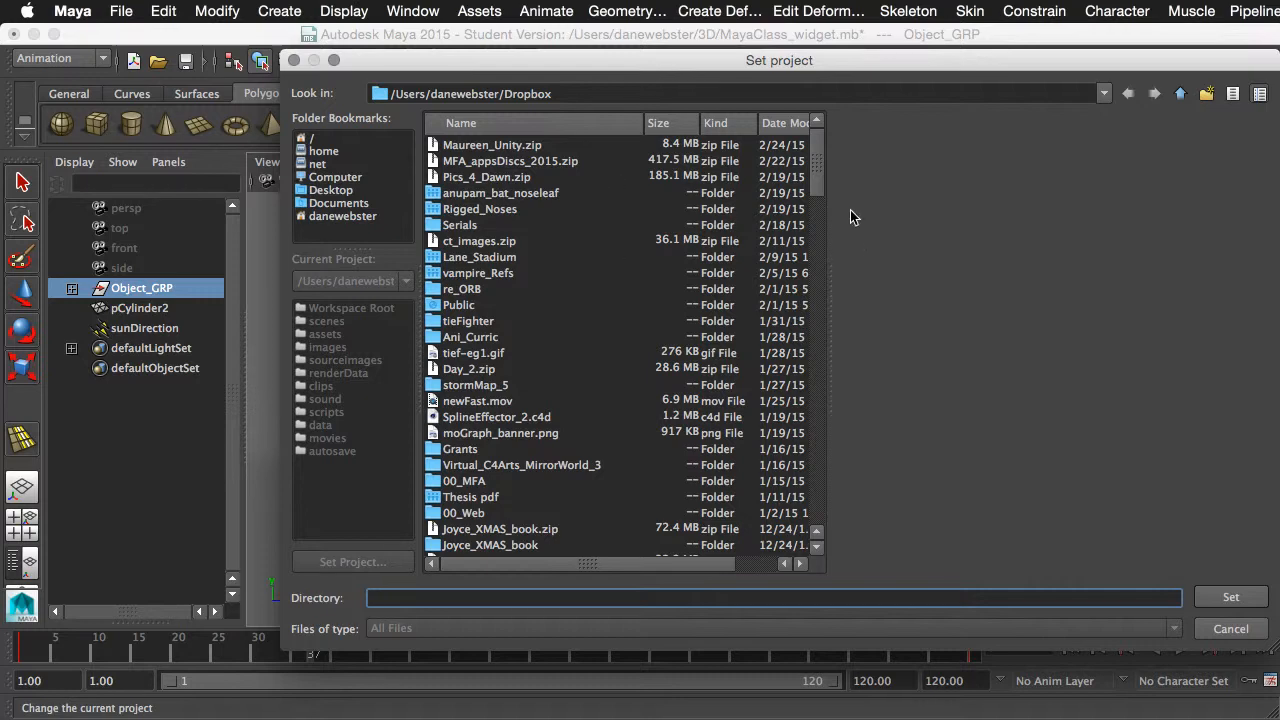
pyautogui.moveTo(819, 174); pyautogui.dragTo(803, 508)
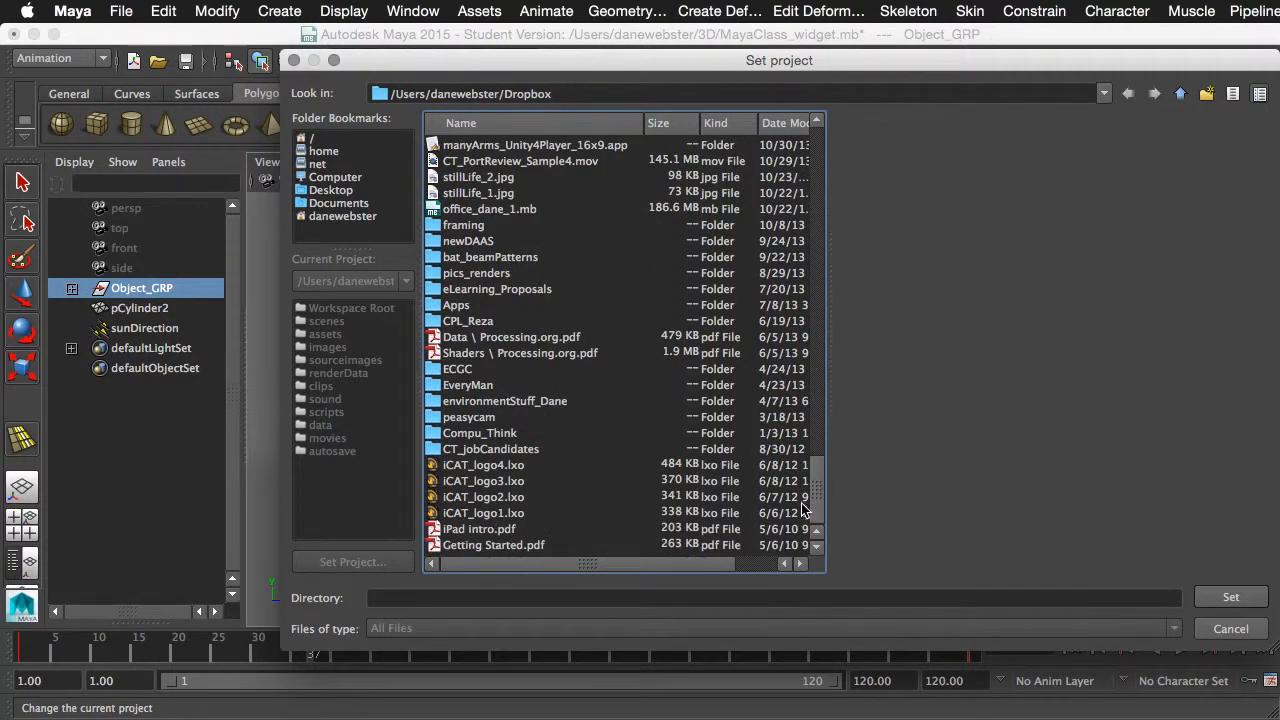
pyautogui.click(574, 123)
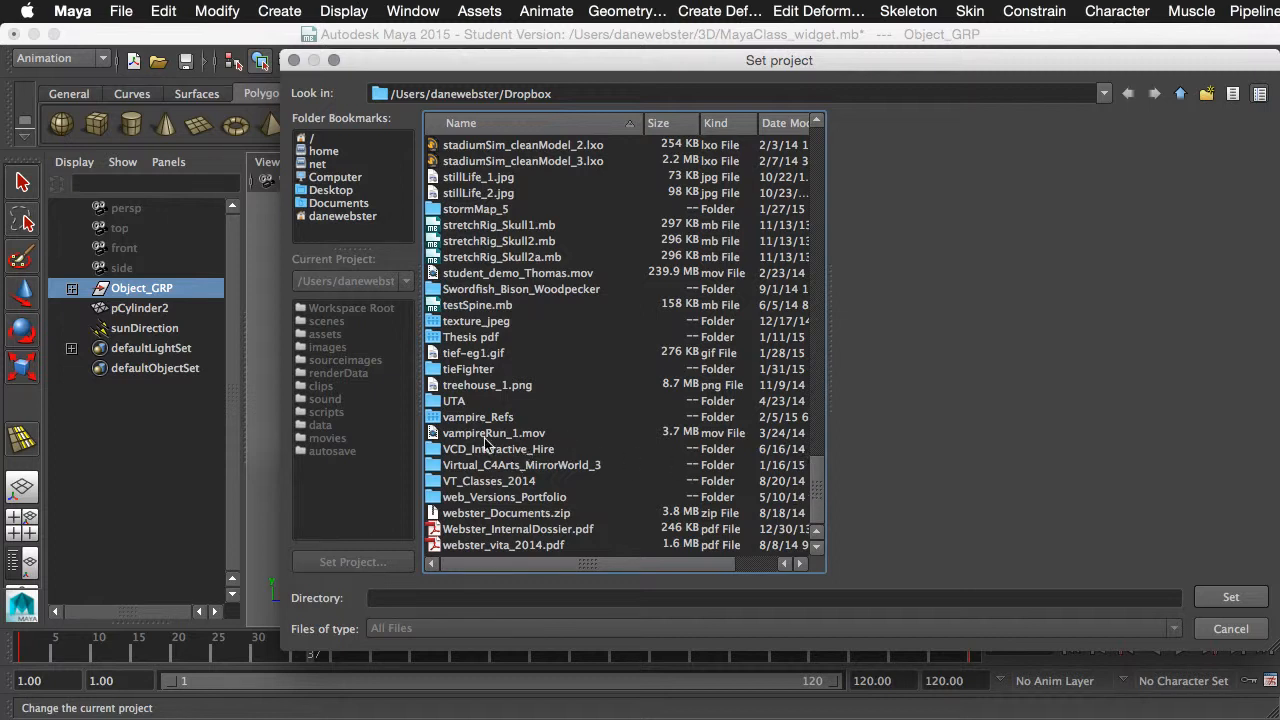
pyautogui.doubleClick(467, 369)
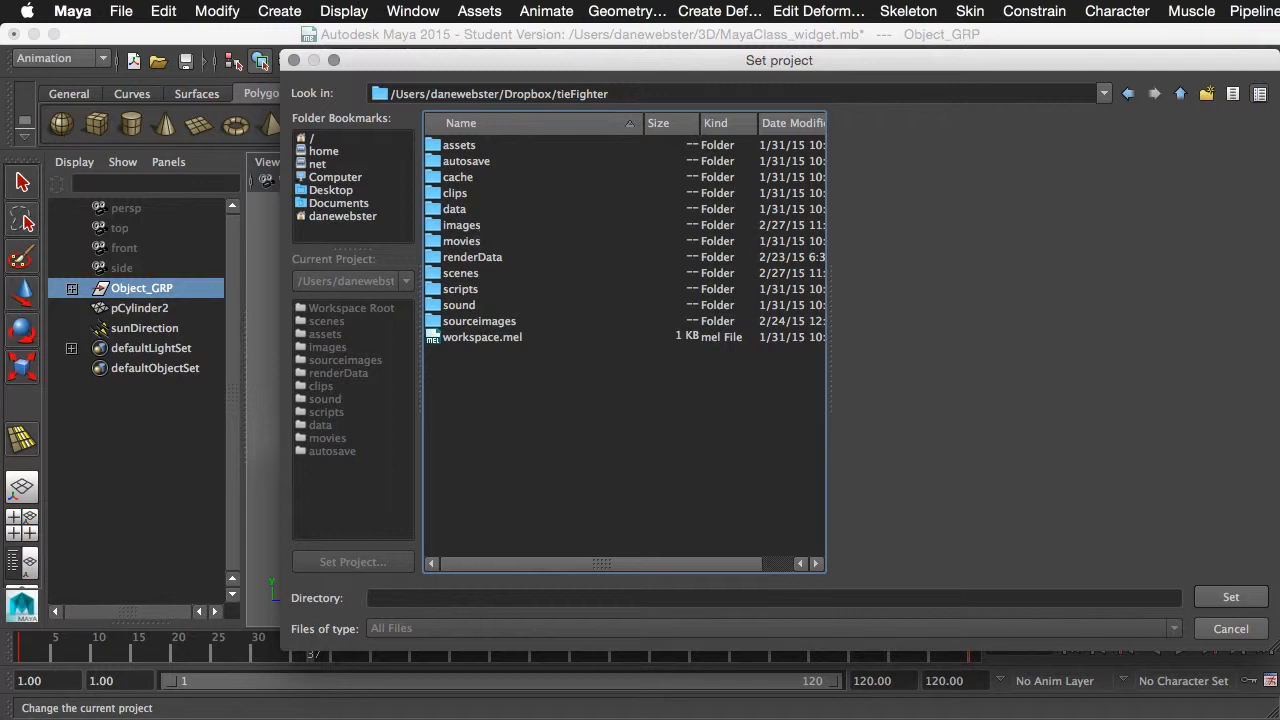
pyautogui.click(1231, 629)
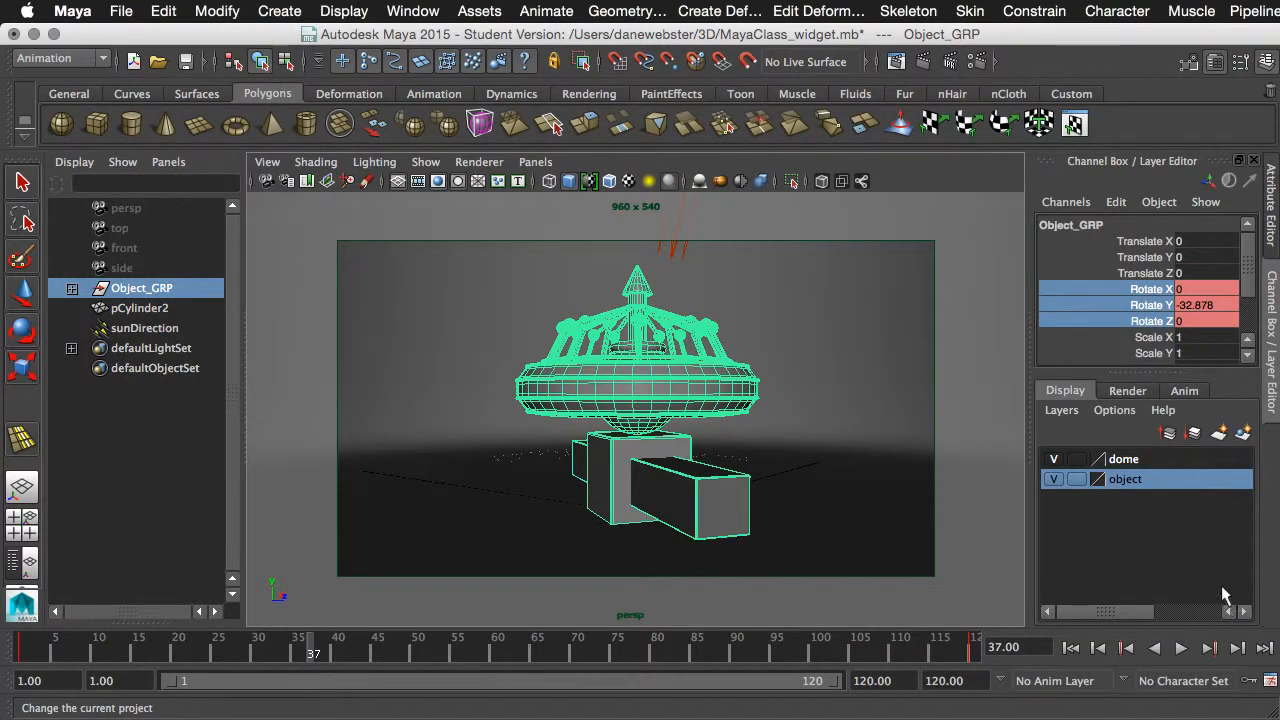
# - Review the file output options in Render Settings and choose PNG as the image format
pyautogui.click(980, 62)
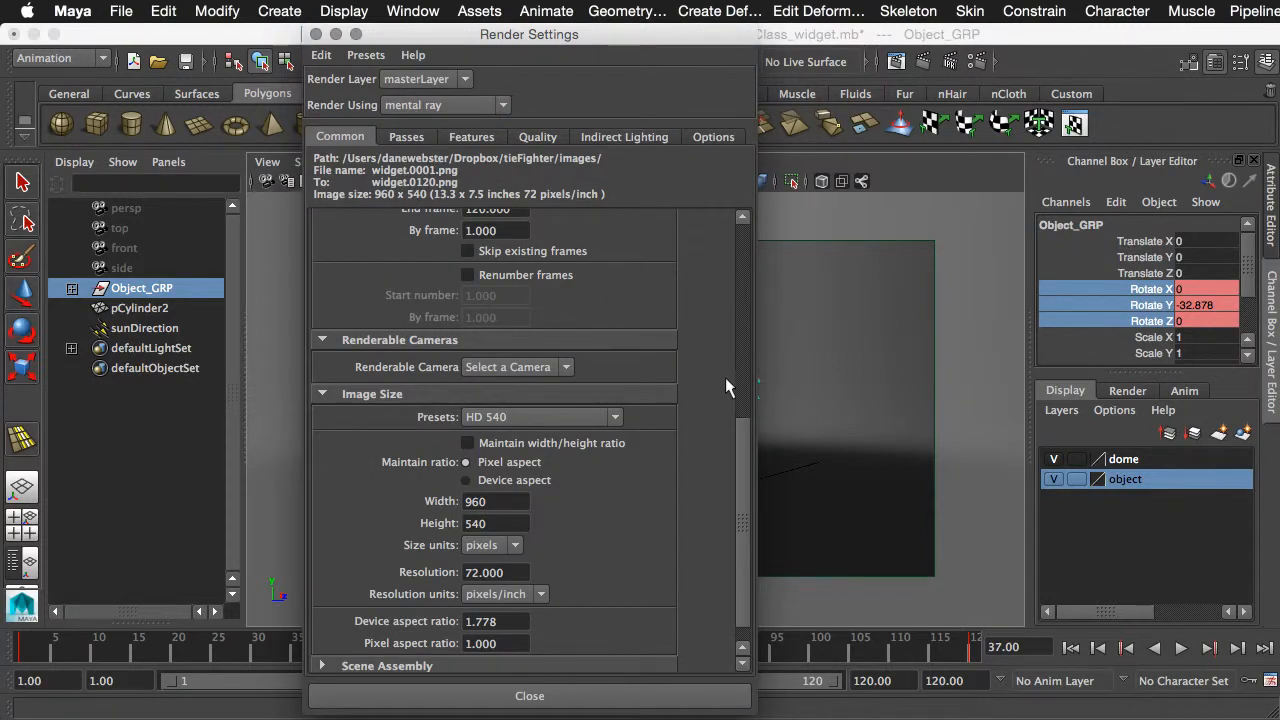
pyautogui.moveTo(741, 435); pyautogui.dragTo(740, 147)
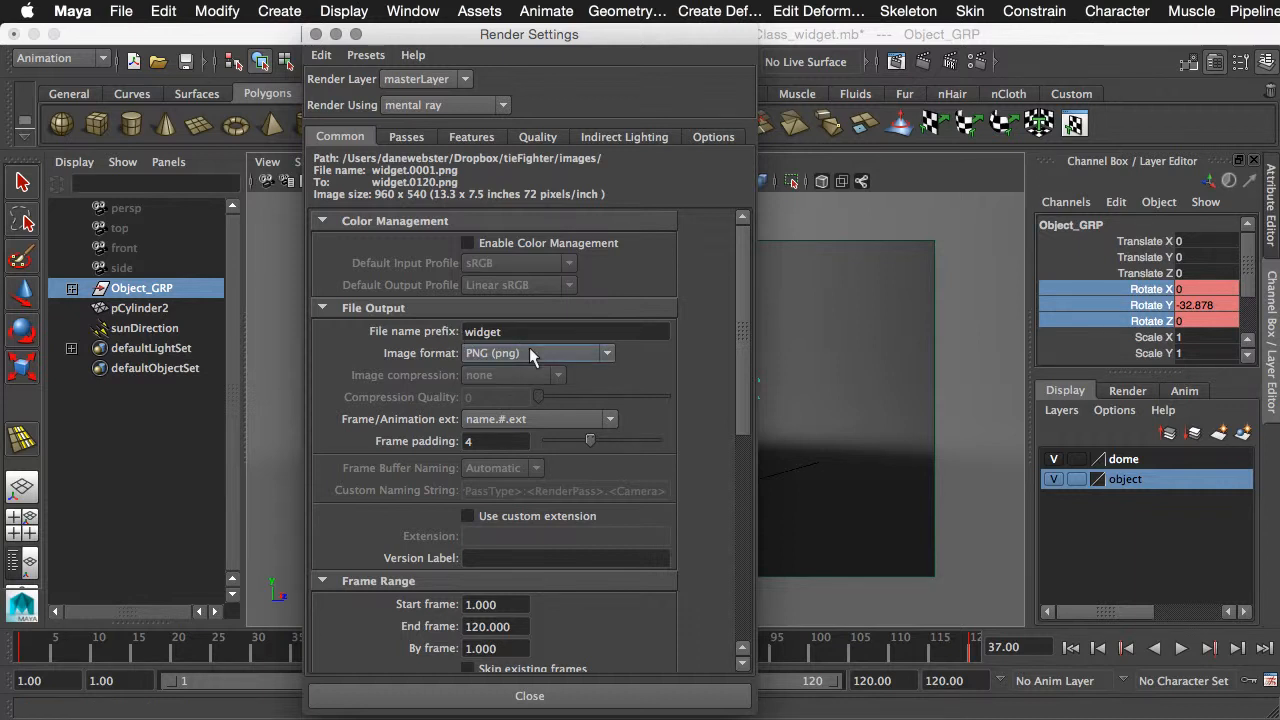
pyautogui.click(557, 356)
pyautogui.click(535, 489)
# - Try the name.ext (Single Frame) option for the frame/animation extension, and restore it to name.#.ext
pyautogui.click(568, 421)
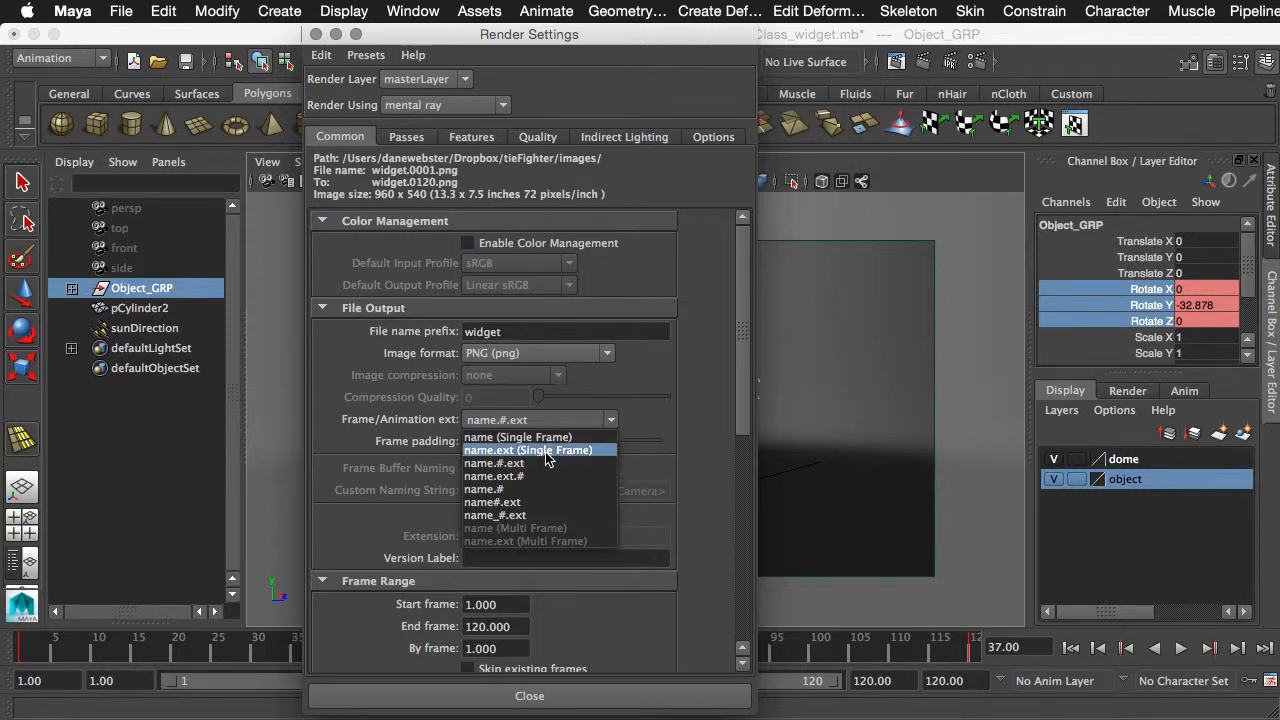
pyautogui.click(538, 450)
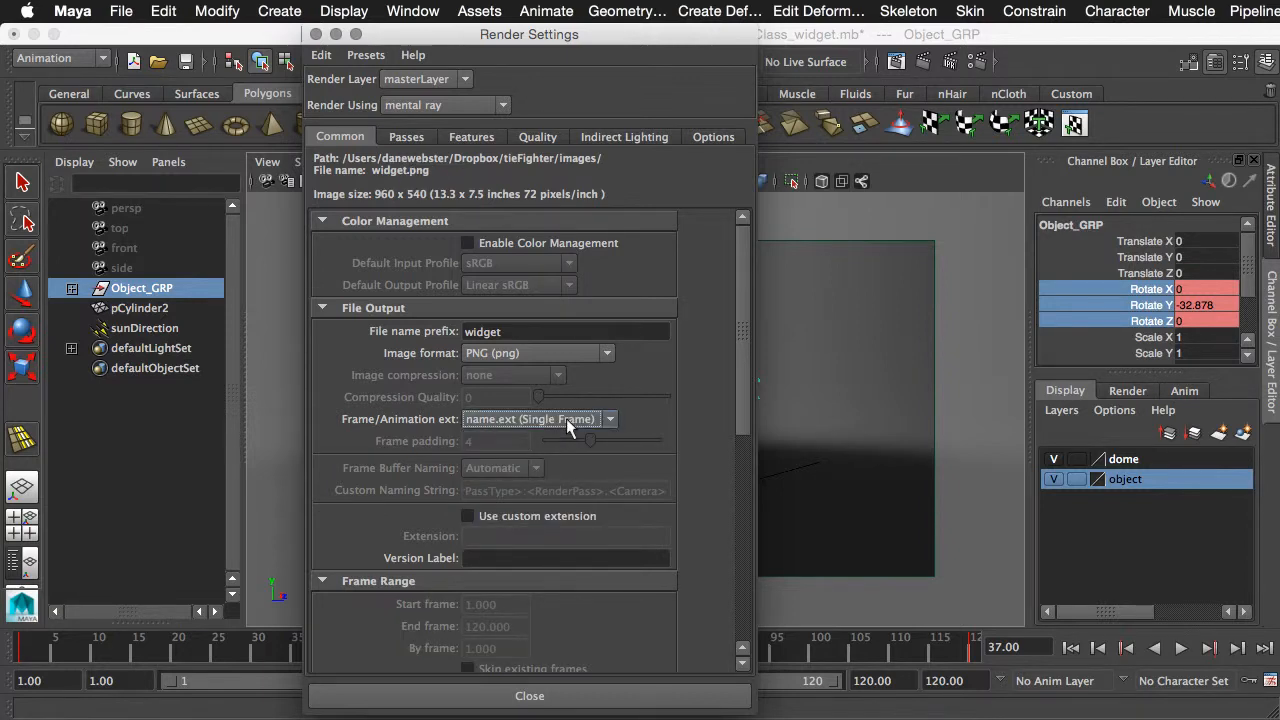
pyautogui.click(566, 418)
pyautogui.click(555, 456)
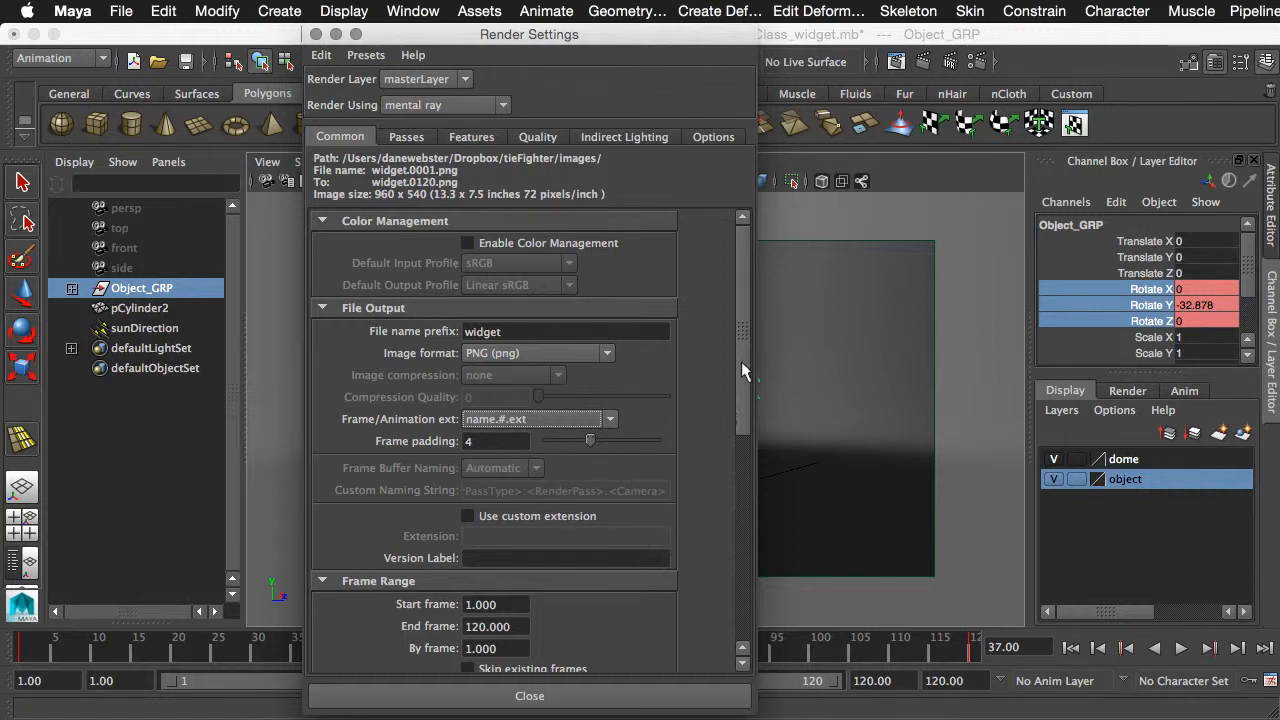
# - Review the frame range, image size and available renderable cameras, and close Render Settings without choosing a camera
pyautogui.moveTo(741, 361); pyautogui.dragTo(740, 510)
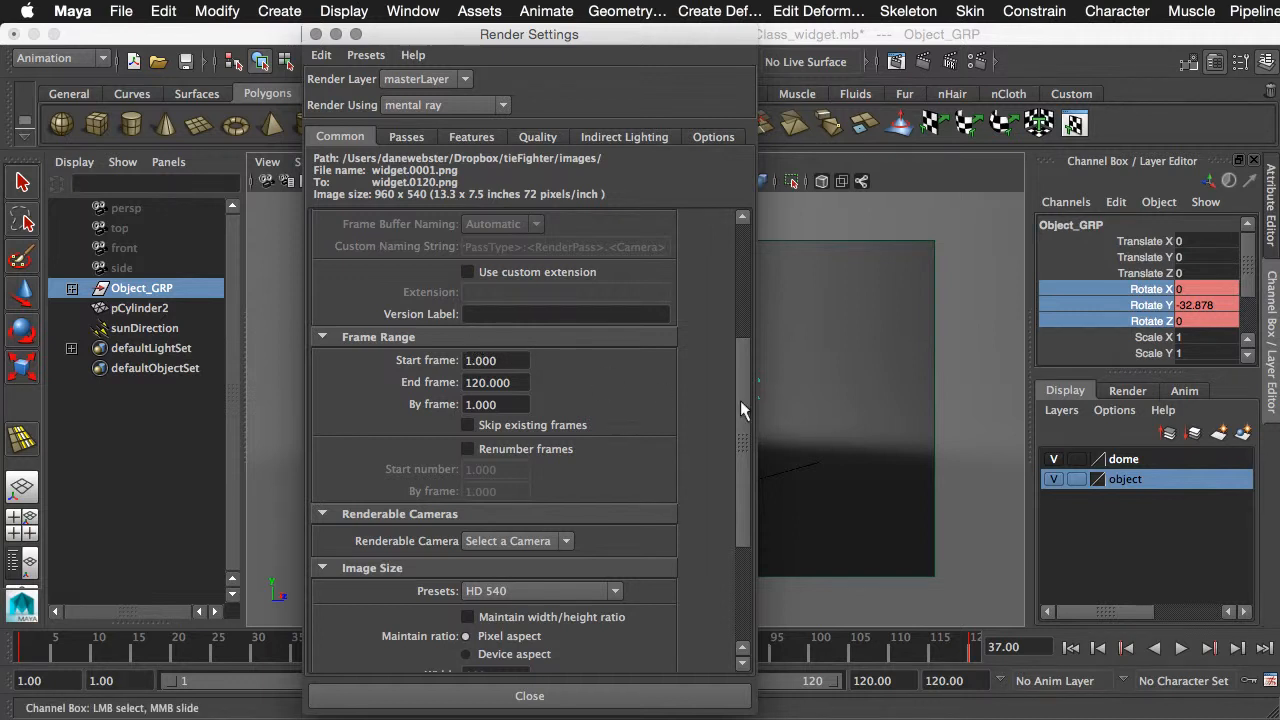
pyautogui.moveTo(740, 408); pyautogui.dragTo(714, 466)
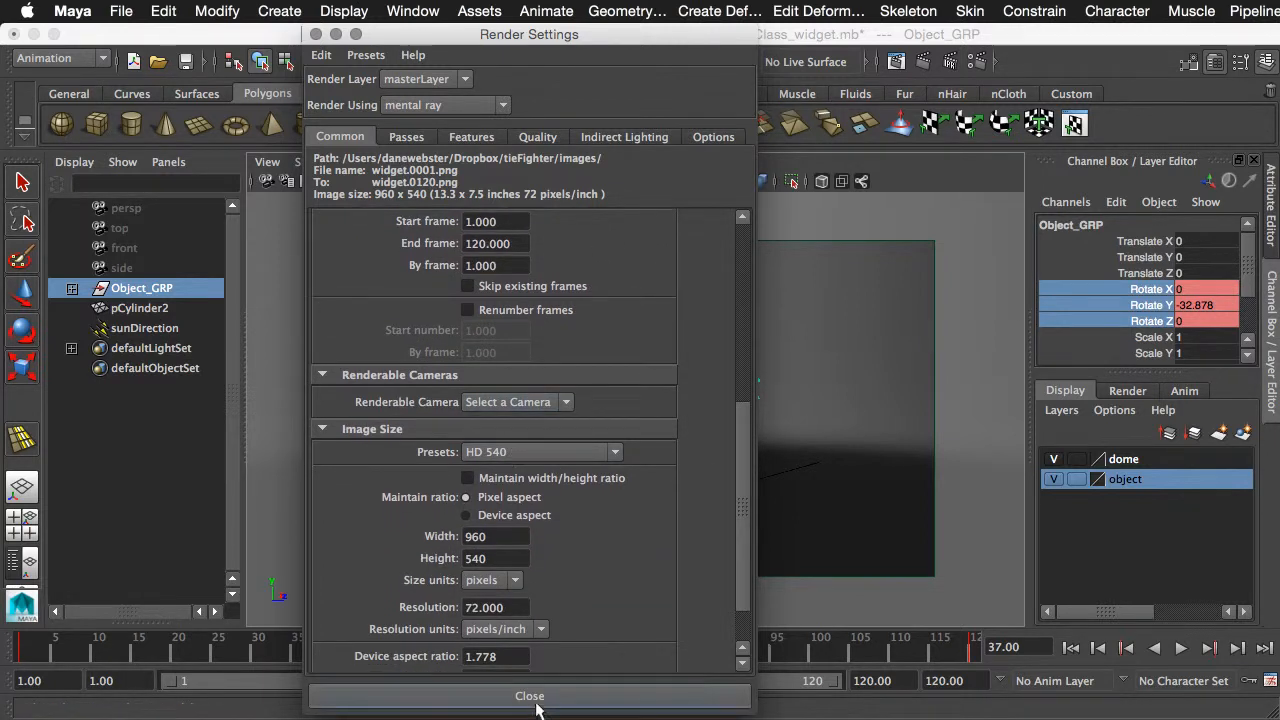
pyautogui.click(545, 402)
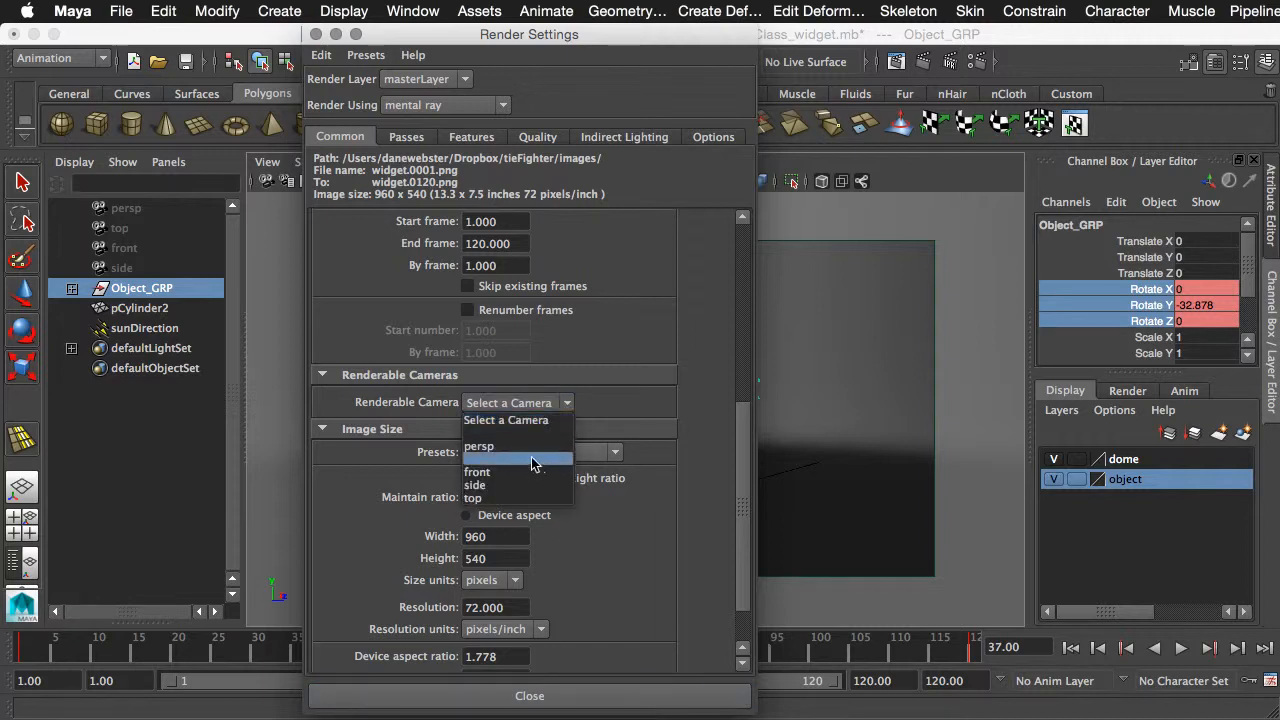
pyautogui.click(832, 432)
pyautogui.click(591, 697)
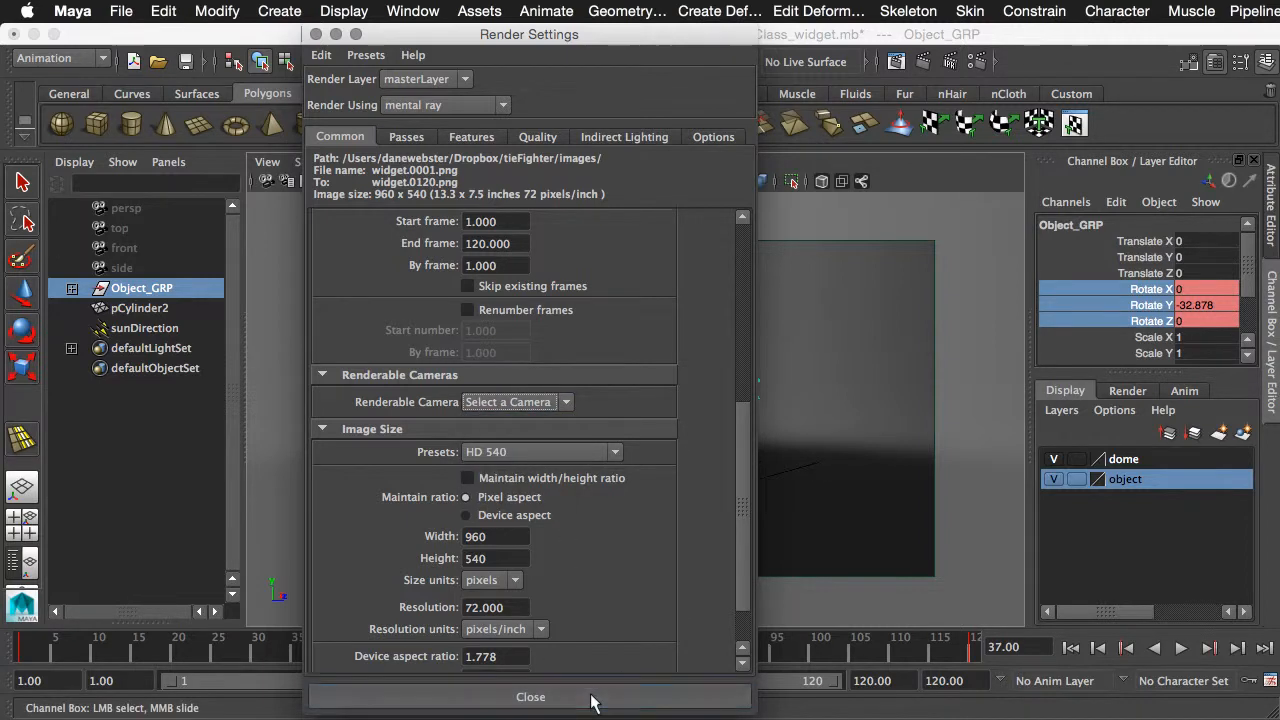
# - Create a new camera and look through it in the viewport
pyautogui.click(272, 10)
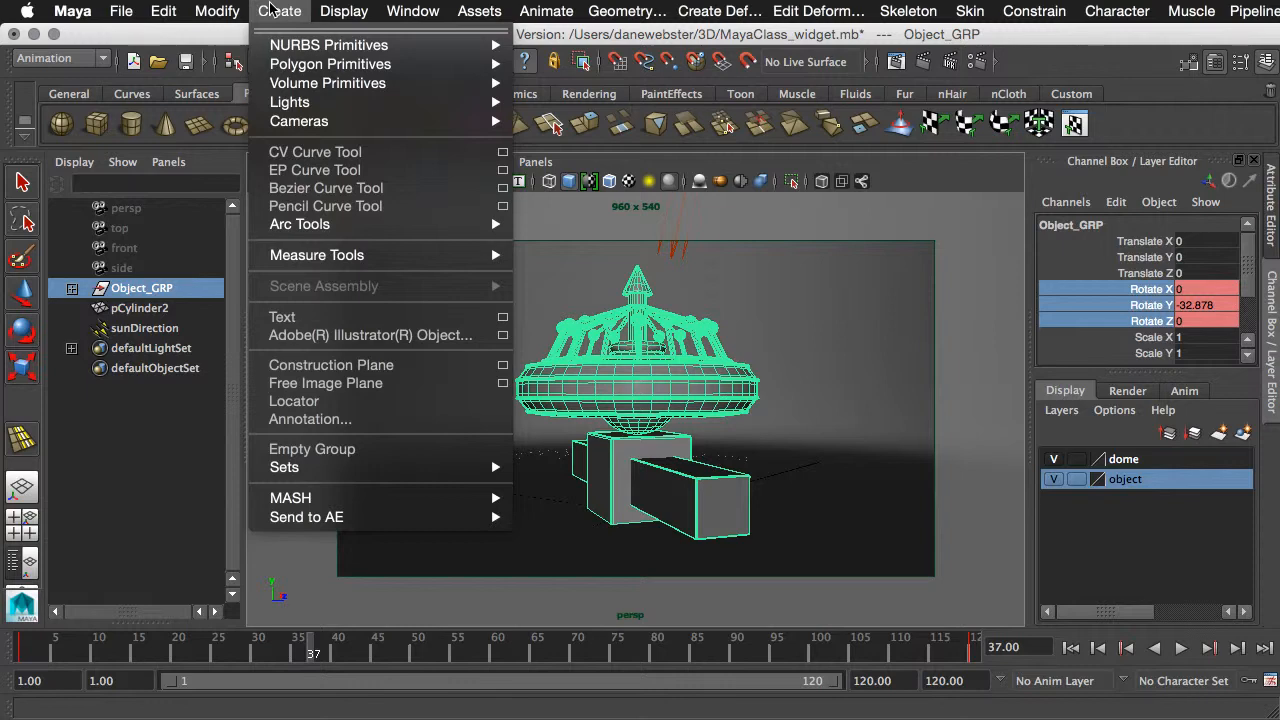
pyautogui.moveTo(300, 121)
pyautogui.click(592, 134)
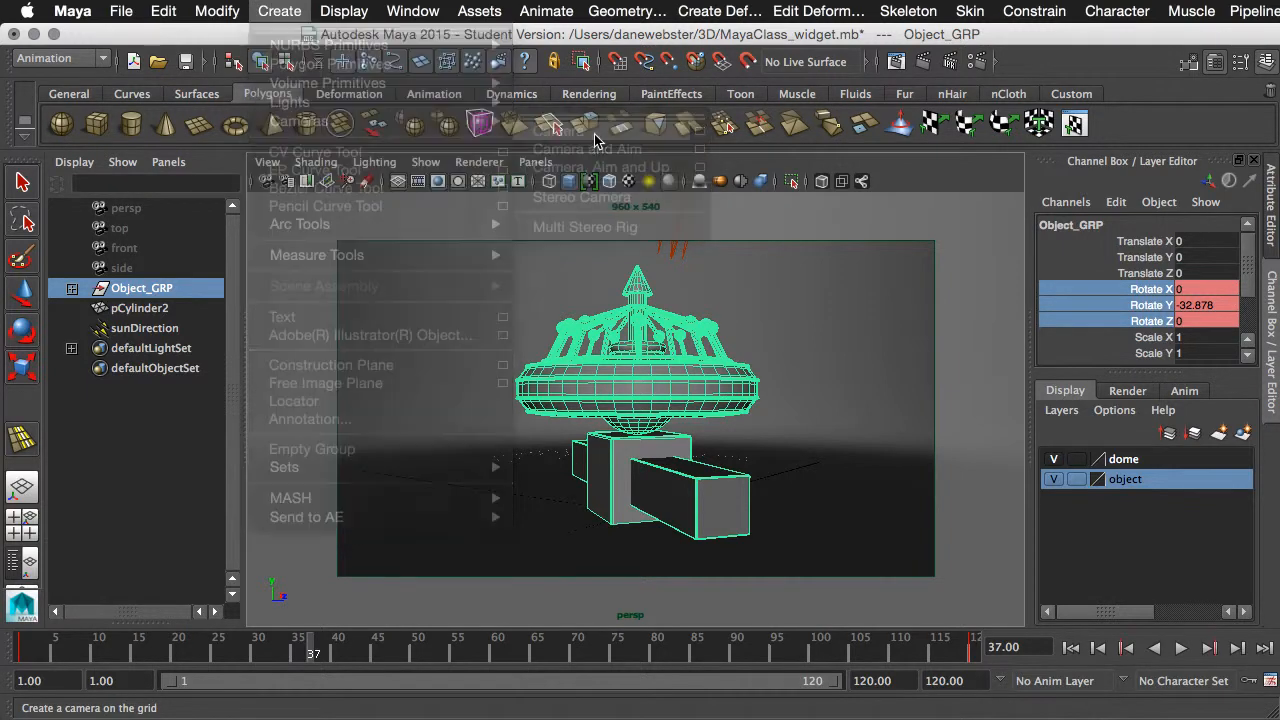
pyautogui.click(535, 162)
pyautogui.moveTo(544, 184)
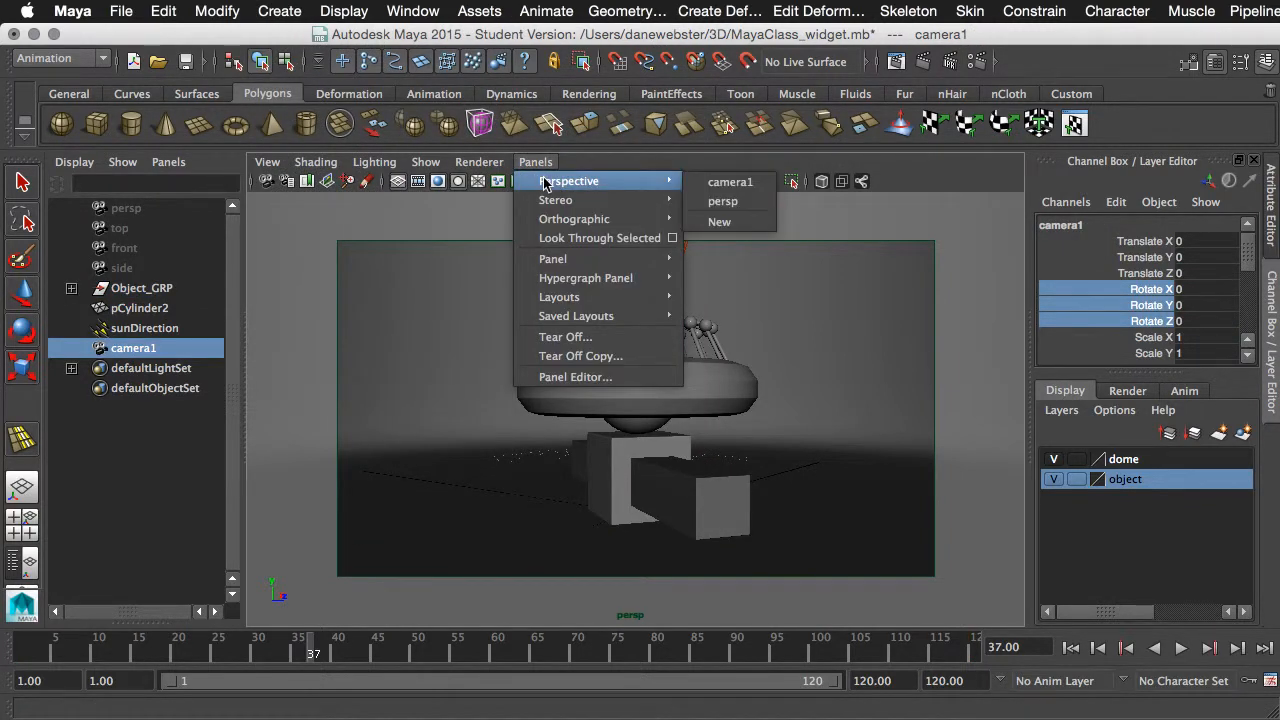
pyautogui.click(740, 182)
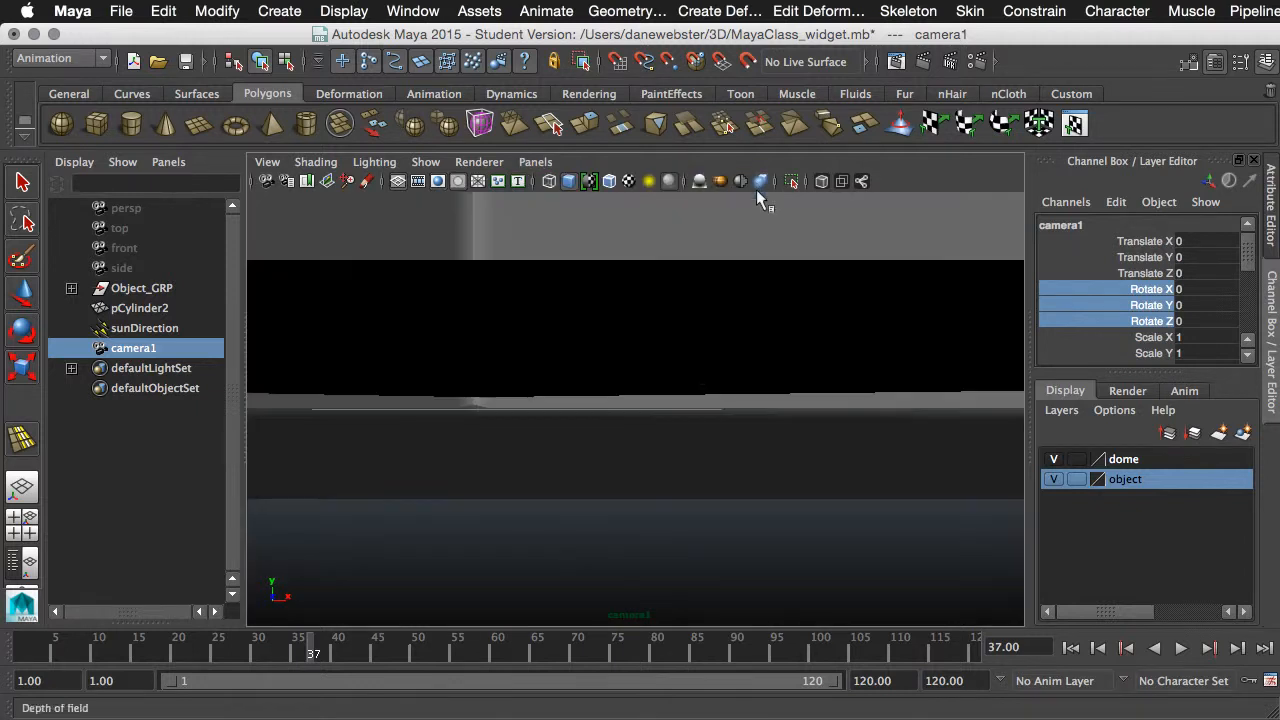
# - Show the resolution gate, frame the whole widget from about X 0.14, Y 2.36, Z 12.17 with 1.2° Y rotation, and scrub to frame 120
pyautogui.keyDown('alt'); pyautogui.moveTo(734, 374); pyautogui.dragTo(491, 206, button='right'); pyautogui.keyUp('alt')
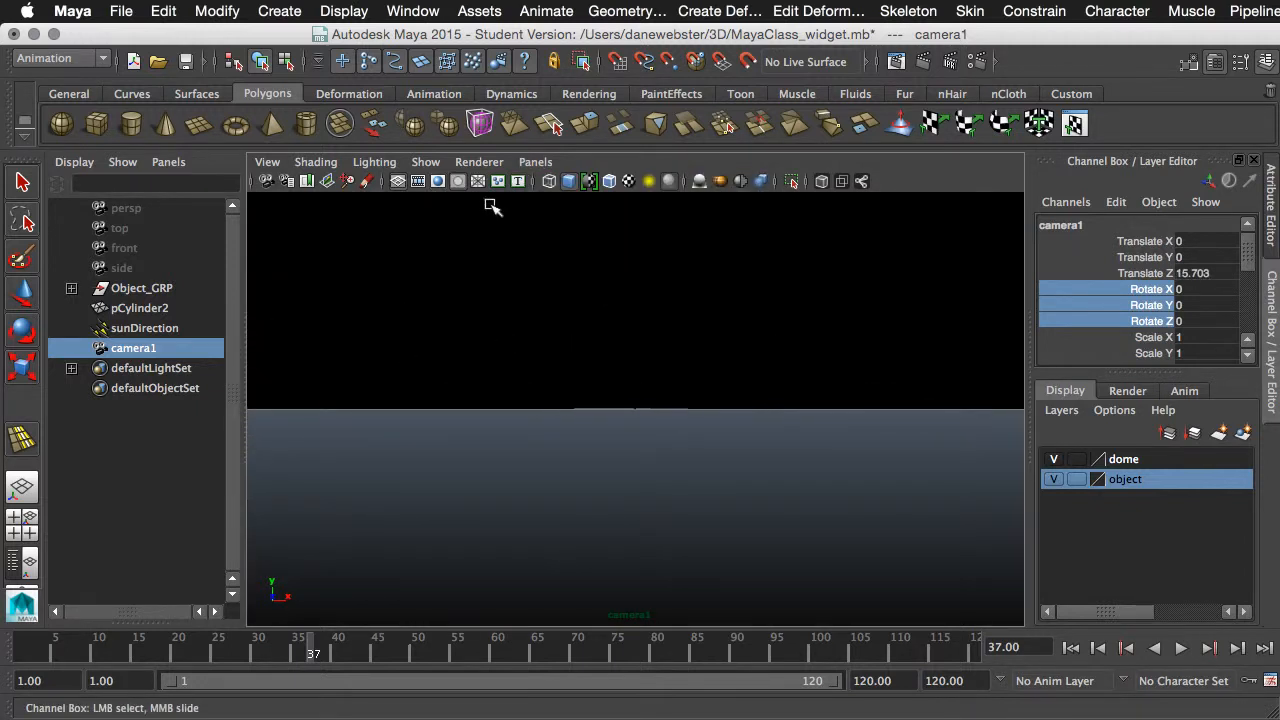
pyautogui.click(439, 181)
pyautogui.keyDown('alt'); pyautogui.moveTo(697, 337); pyautogui.dragTo(686, 391, button='middle'); pyautogui.keyUp('alt')
pyautogui.keyDown('alt'); pyautogui.moveTo(638, 403); pyautogui.dragTo(697, 409, button='right'); pyautogui.keyUp('alt')
pyautogui.keyDown('alt'); pyautogui.moveTo(697, 409); pyautogui.dragTo(713, 418, button='middle'); pyautogui.keyUp('alt')
pyautogui.keyDown('alt'); pyautogui.moveTo(697, 423); pyautogui.dragTo(689, 420); pyautogui.keyUp('alt')
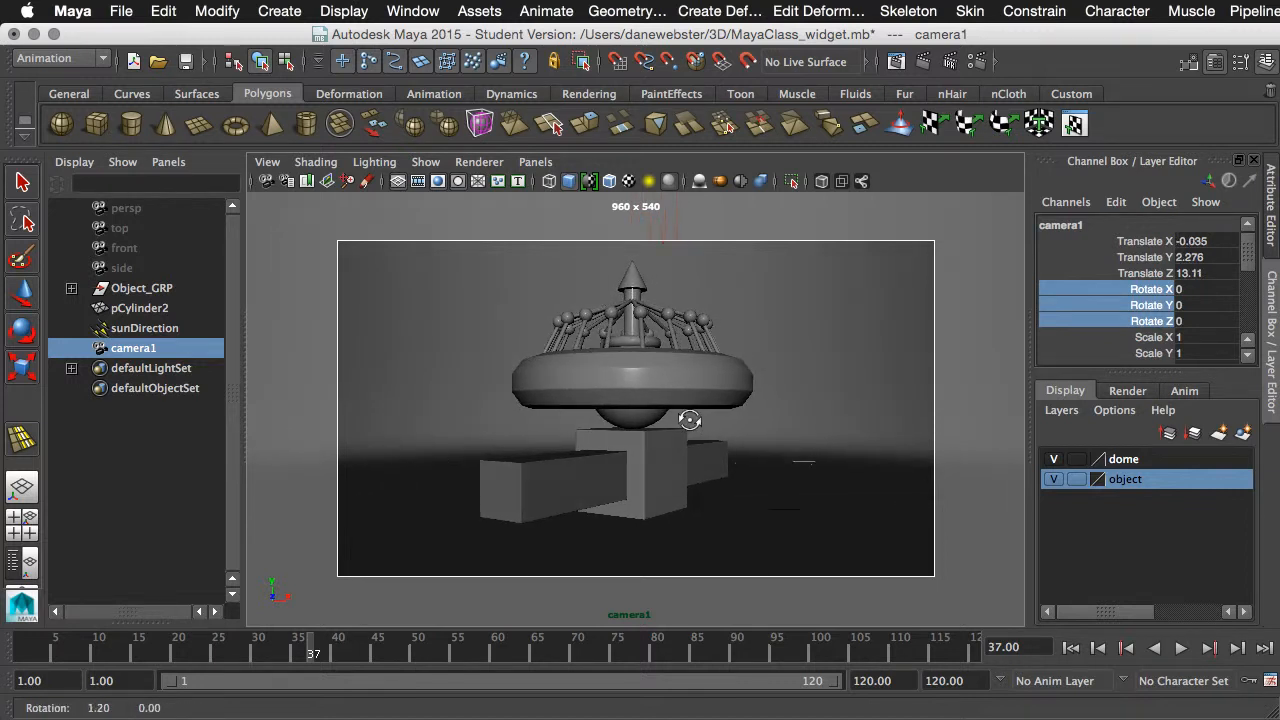
pyautogui.keyDown('alt'); pyautogui.moveTo(699, 413); pyautogui.dragTo(705, 413, button='middle'); pyautogui.keyUp('alt')
pyautogui.keyDown('alt'); pyautogui.moveTo(705, 413); pyautogui.dragTo(727, 410, button='right'); pyautogui.keyUp('alt')
pyautogui.keyDown('alt'); pyautogui.moveTo(727, 410); pyautogui.dragTo(729, 417, button='middle'); pyautogui.keyUp('alt')
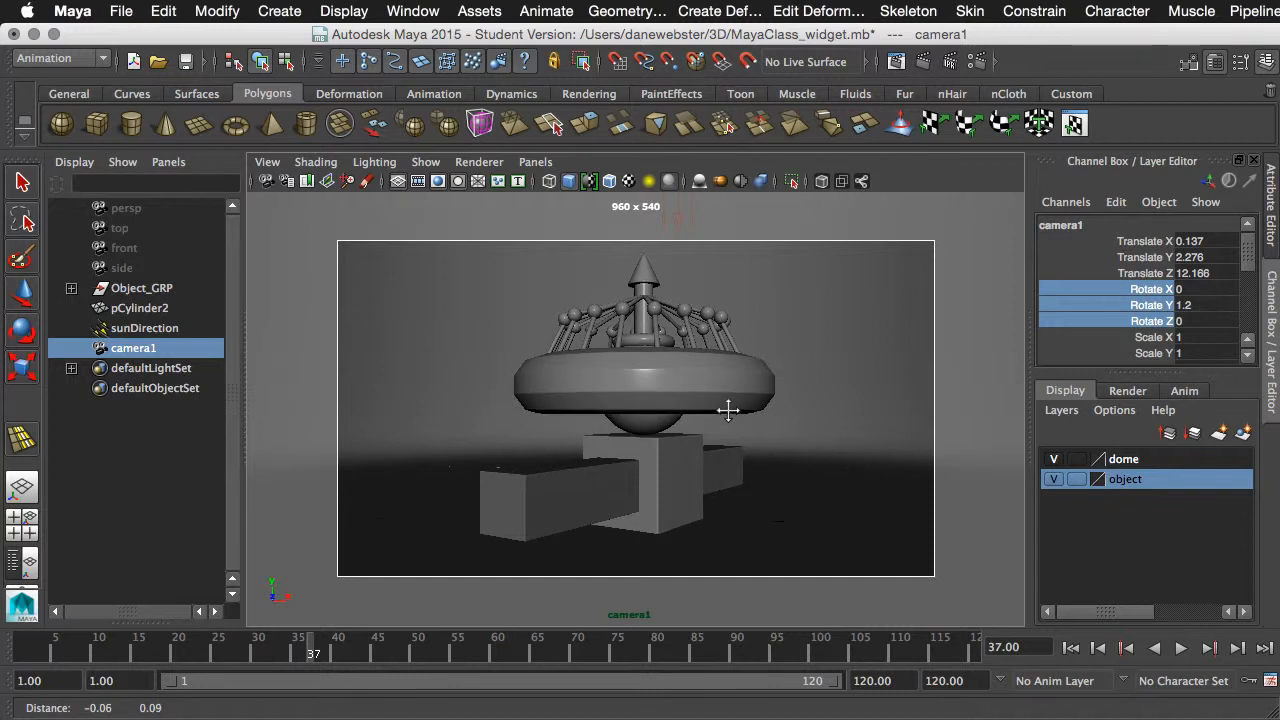
pyautogui.moveTo(306, 650); pyautogui.dragTo(905, 655)
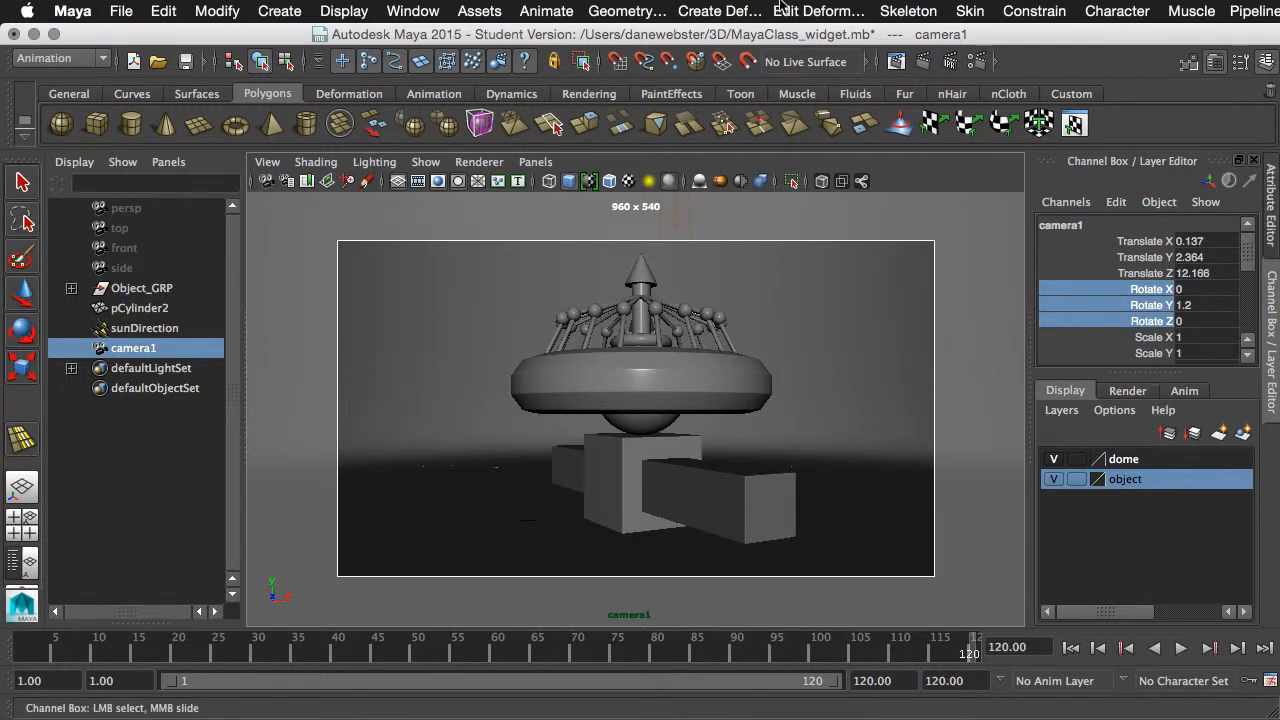
# - Set camera1 as the renderable camera in Render Settings, review the image size options, and close the settings
pyautogui.click(968, 62)
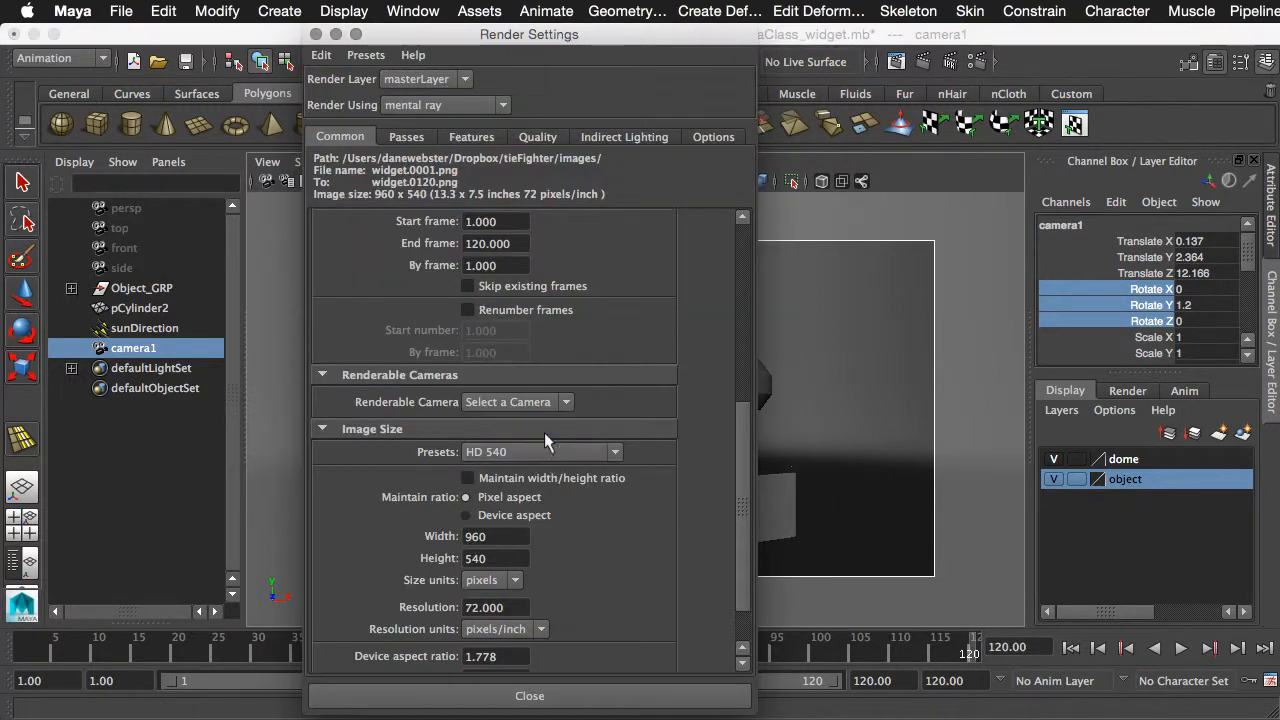
pyautogui.click(549, 401)
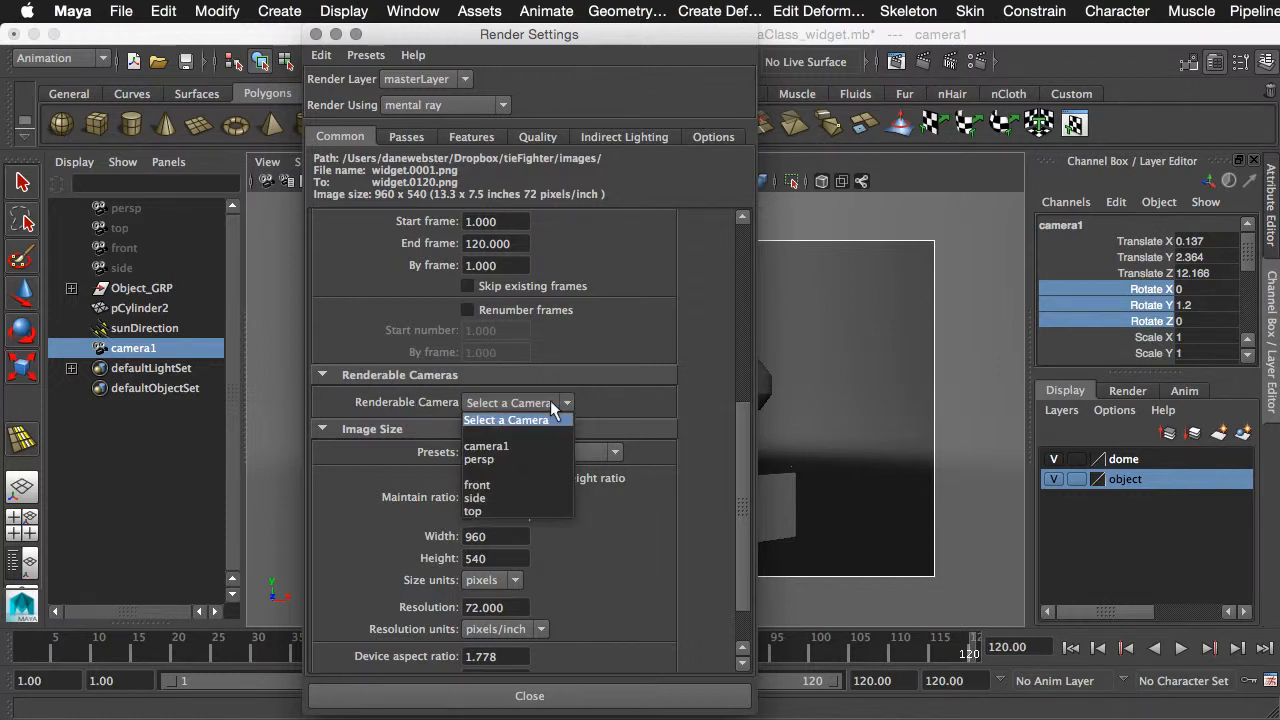
pyautogui.click(500, 445)
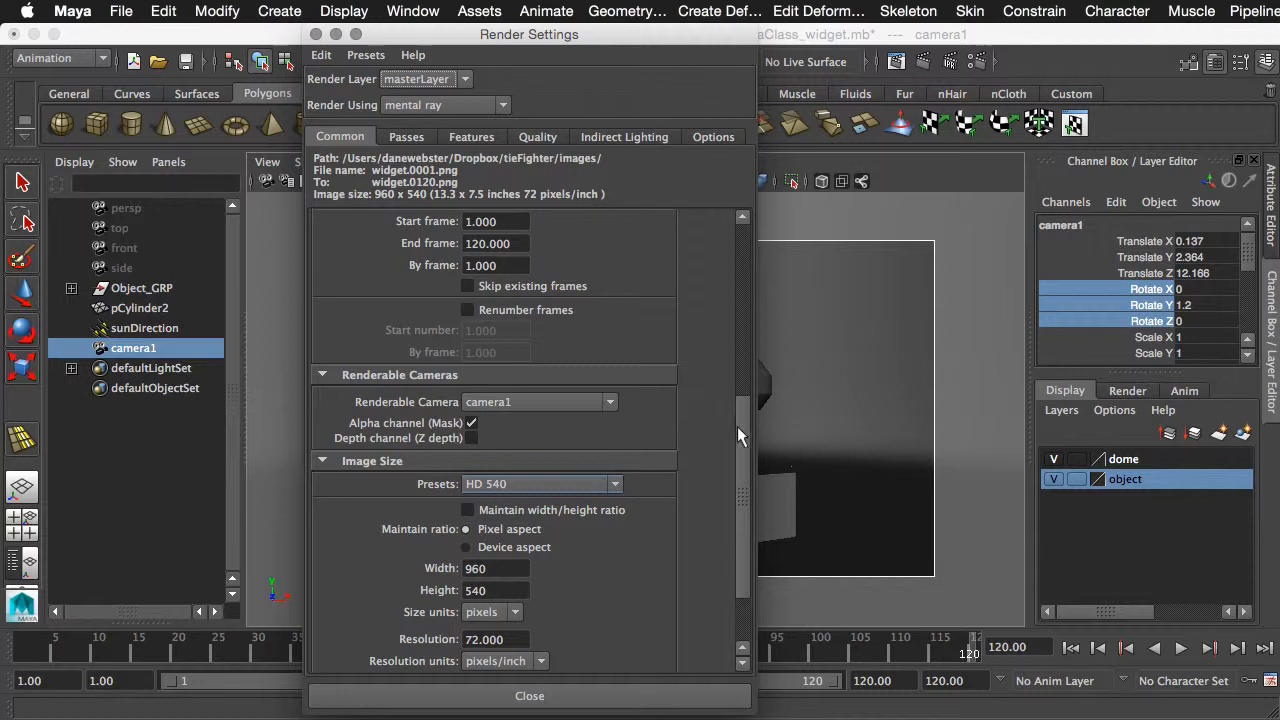
pyautogui.moveTo(737, 426); pyautogui.dragTo(739, 504)
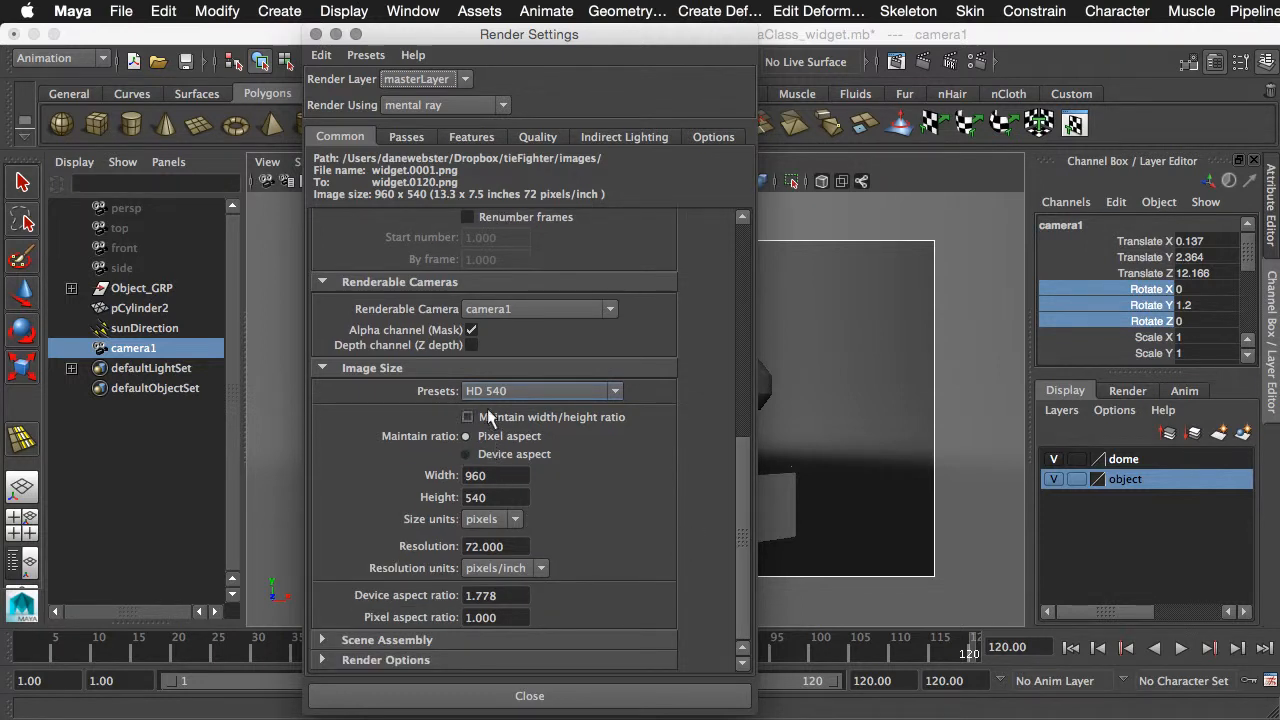
pyautogui.click(524, 697)
# - Switch to the Rendering command set and locate the Batch Render command
pyautogui.click(60, 58)
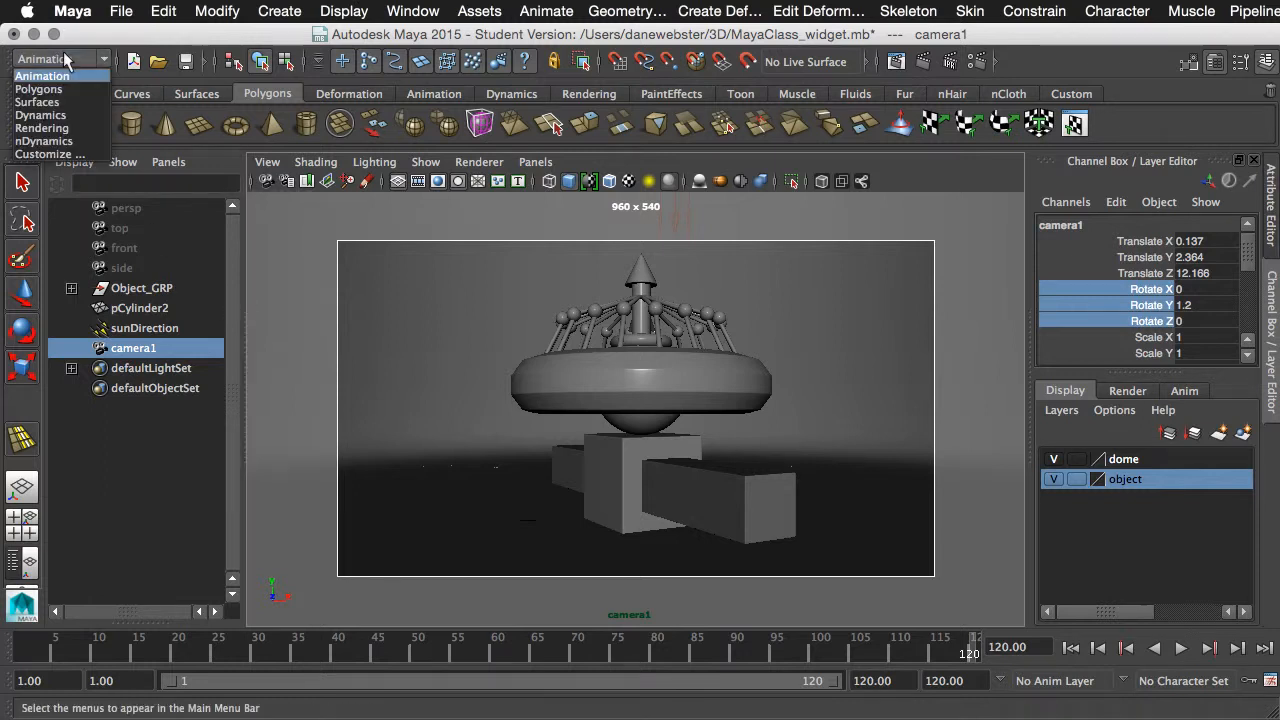
pyautogui.click(64, 128)
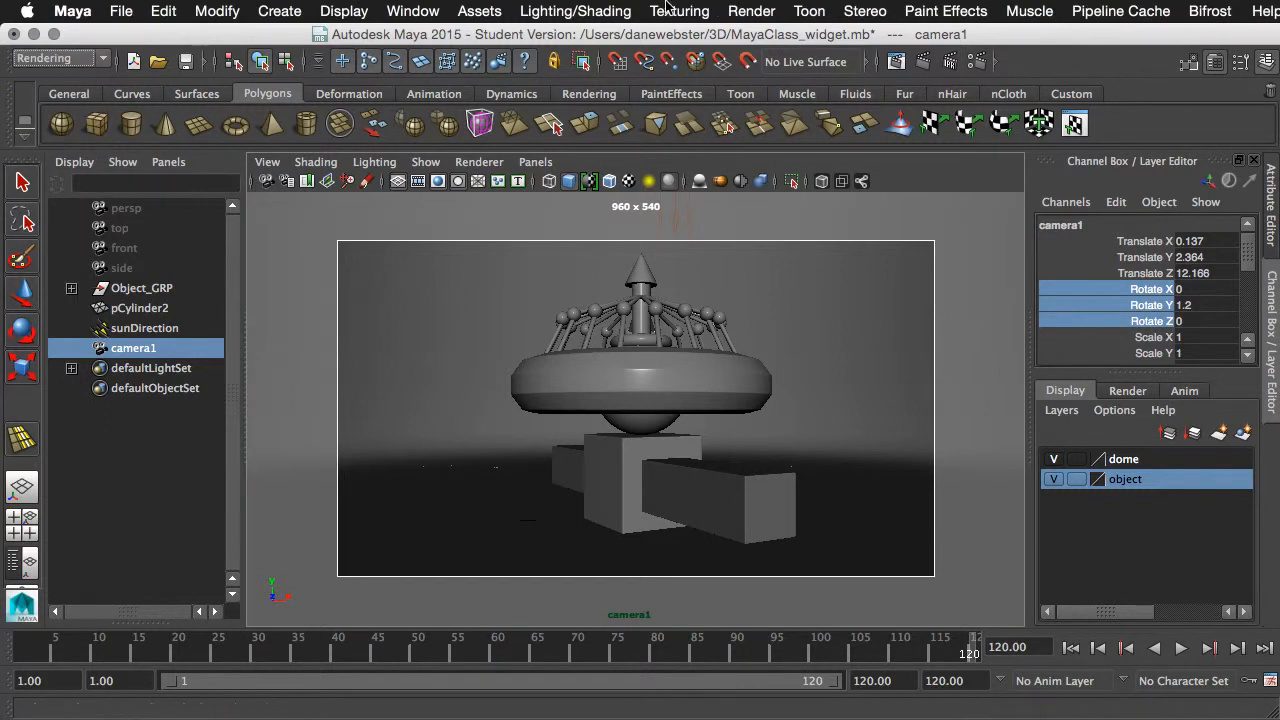
pyautogui.click(763, 12)
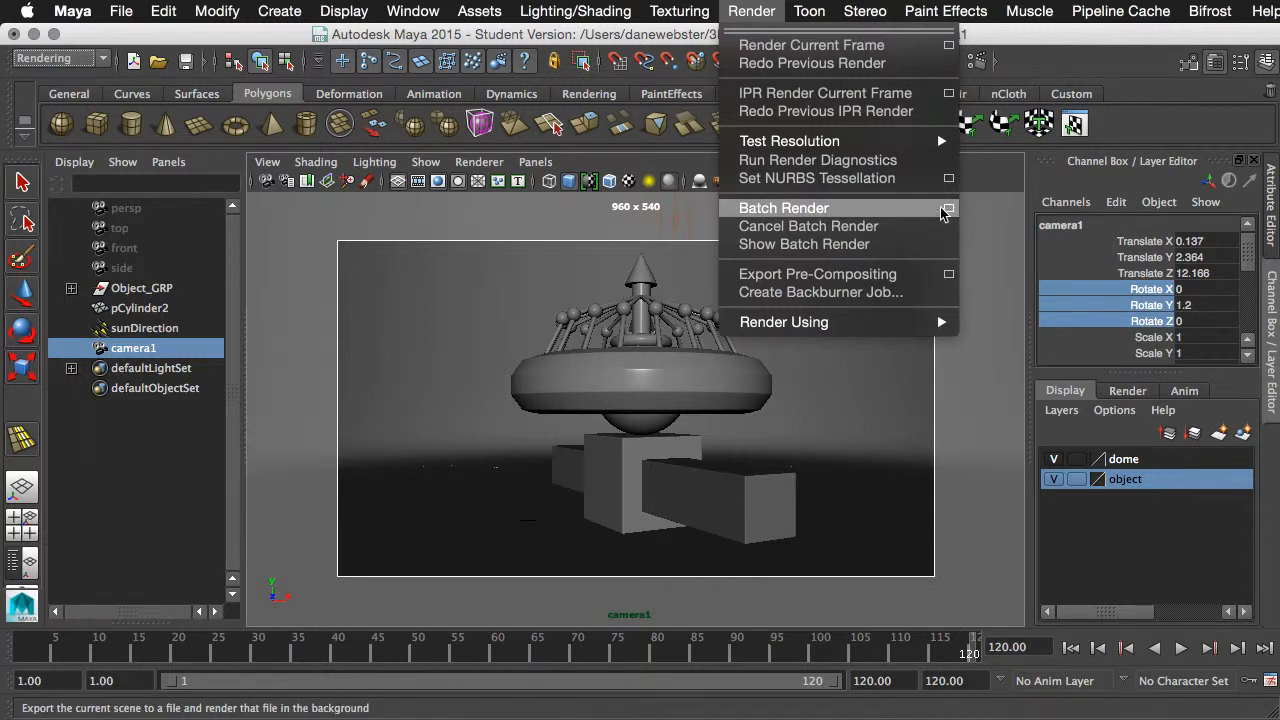
pyautogui.click(751, 11)
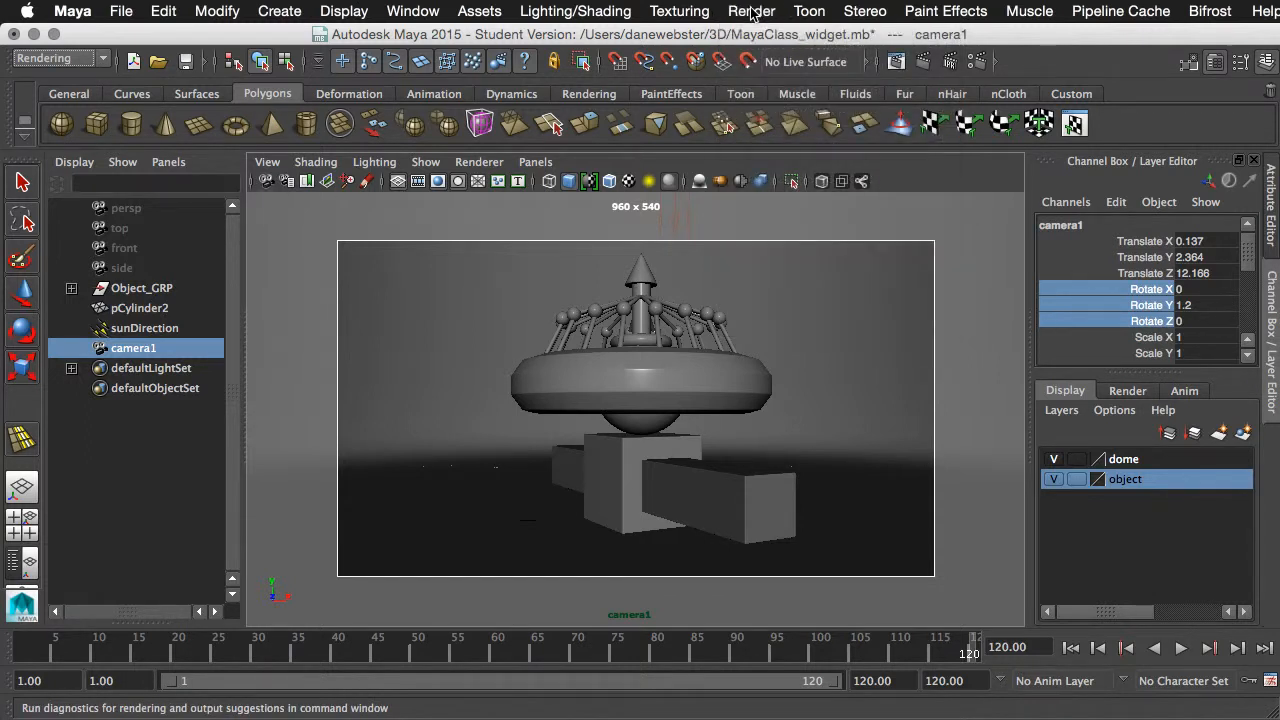